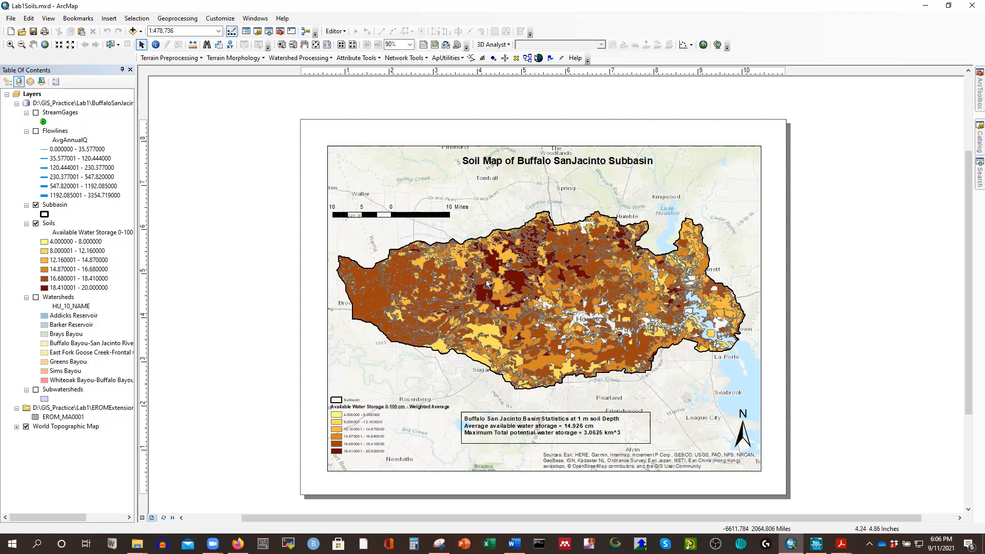
Open the Soils layer's attribute table and highlight the Hydrologic Group - Dominant Condition column.
right_click(48, 226)
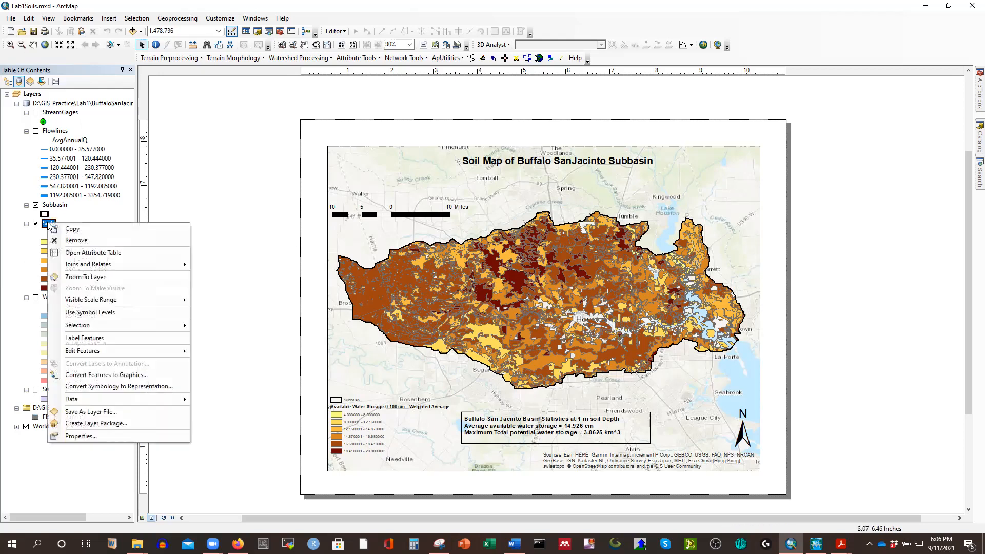
click(81, 253)
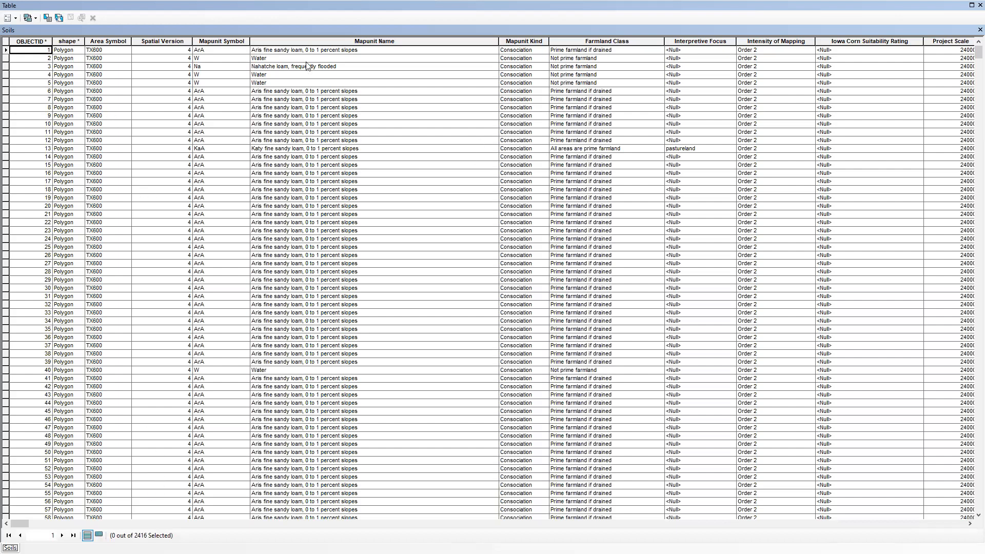
drag(18, 523, 170, 530)
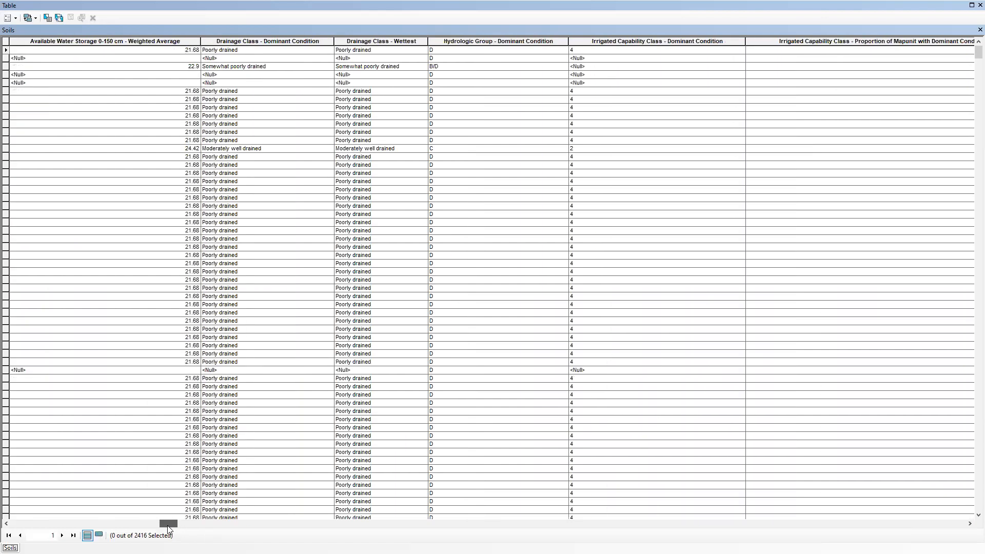
click(458, 44)
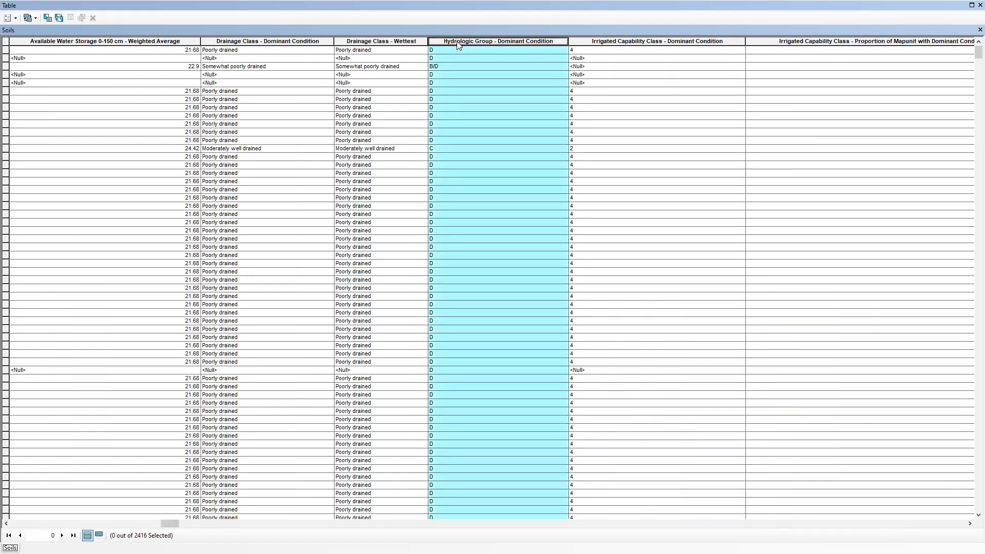
Examine the hydrologic group values recorded for the soil polygons, including single and dual classes, and close the attribute table.
scroll(475, 295, down, 20)
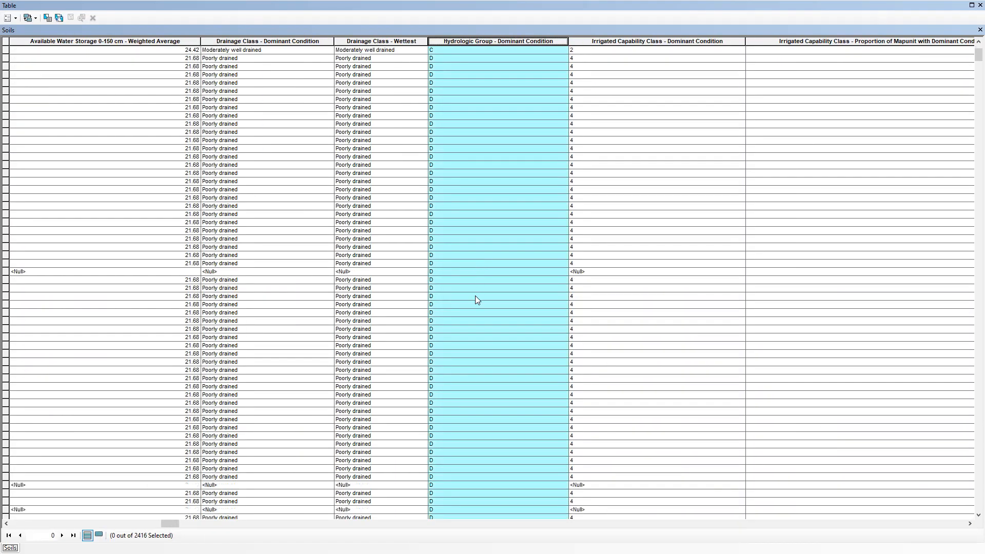
scroll(476, 302, up, 20)
scroll(475, 295, up, 2)
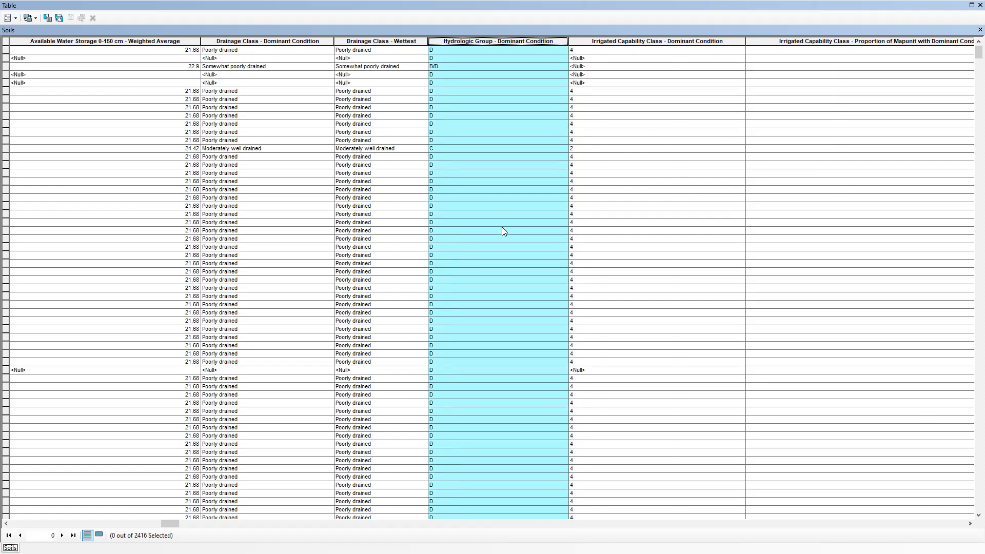
click(435, 50)
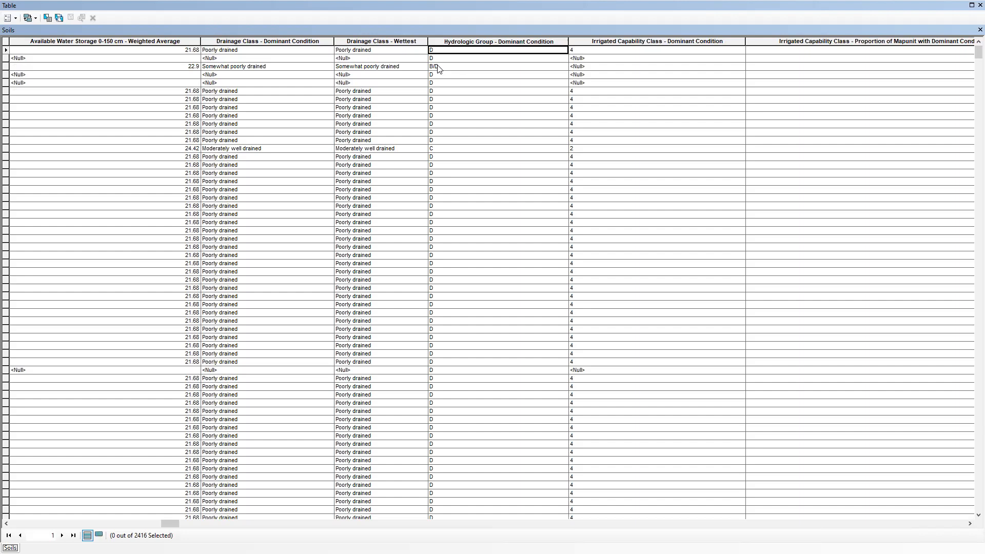
click(439, 75)
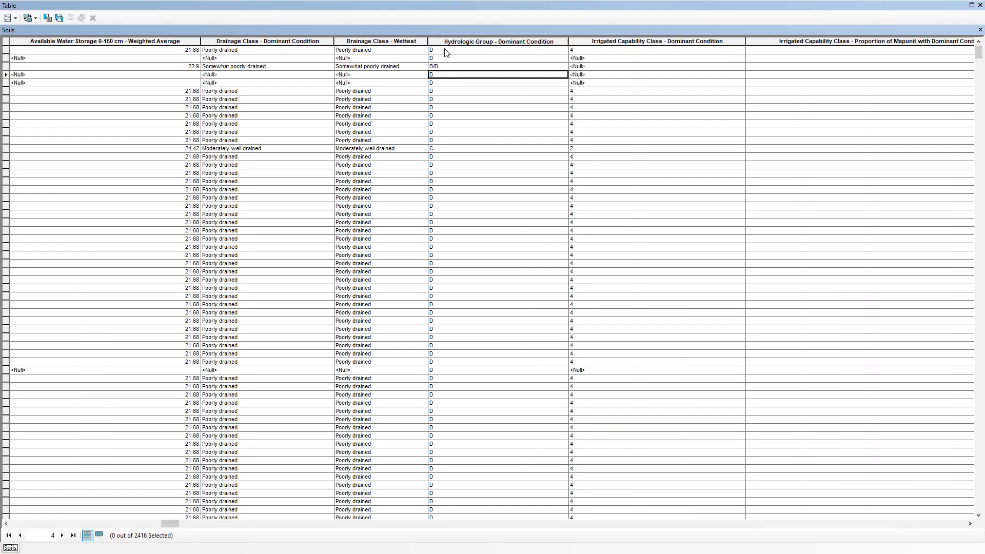
click(444, 50)
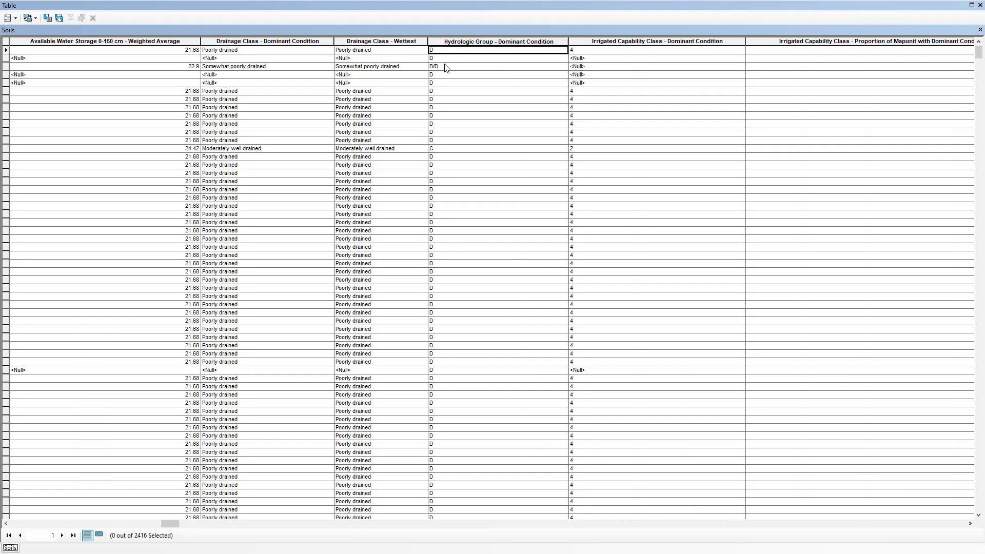
click(445, 67)
click(440, 51)
click(437, 102)
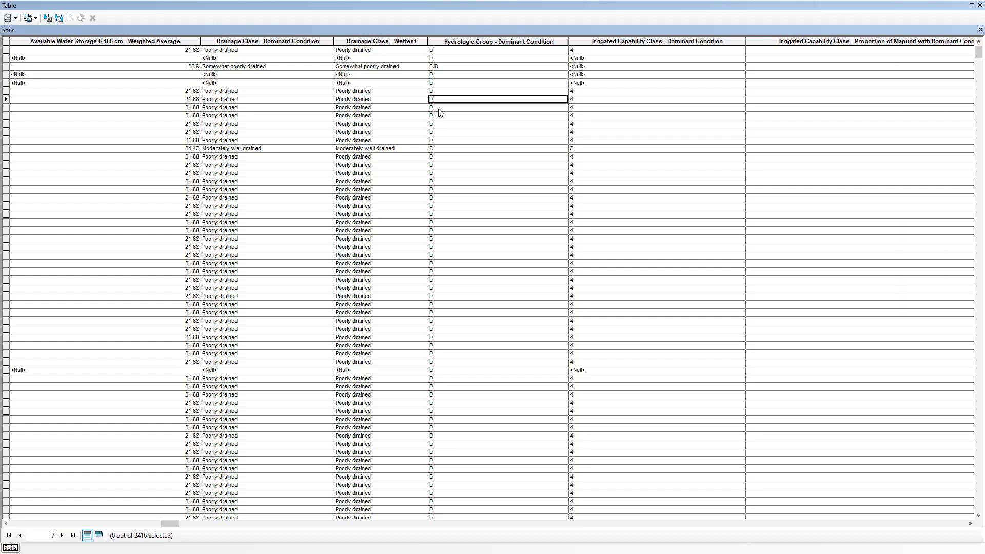
click(979, 29)
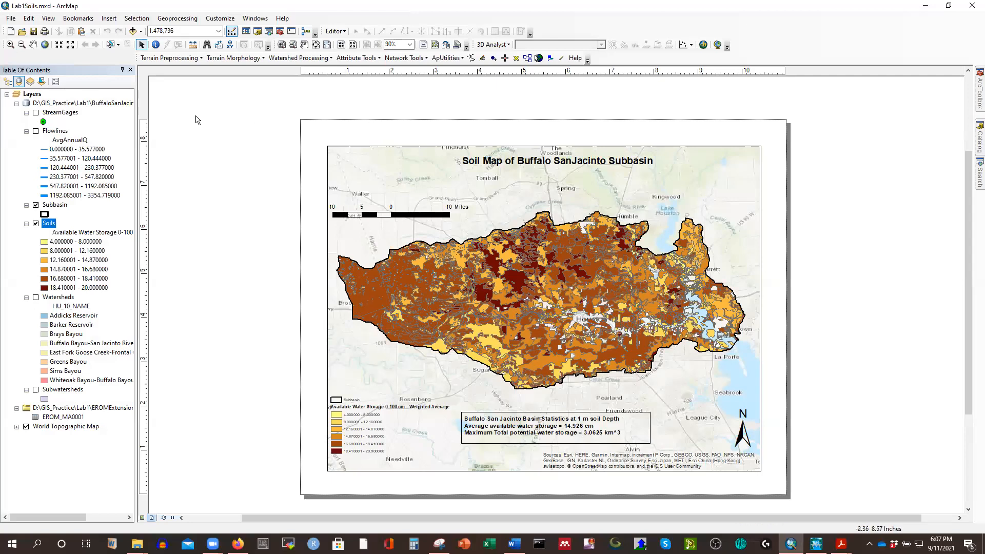
Start a data export of the Soils layer and create an output folder named CN_Calculation inside the ArcGIS folder.
right_click(47, 225)
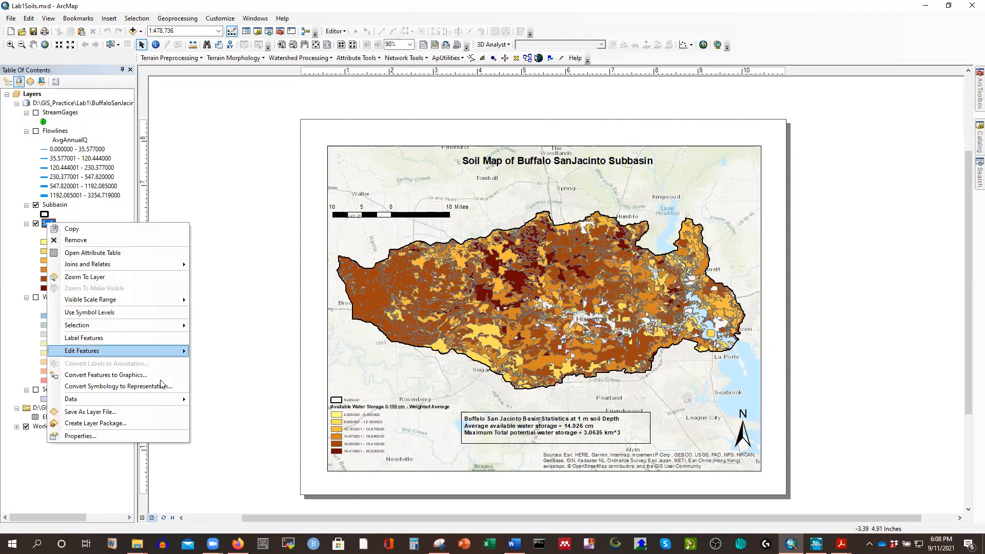
mouse_move(171, 399)
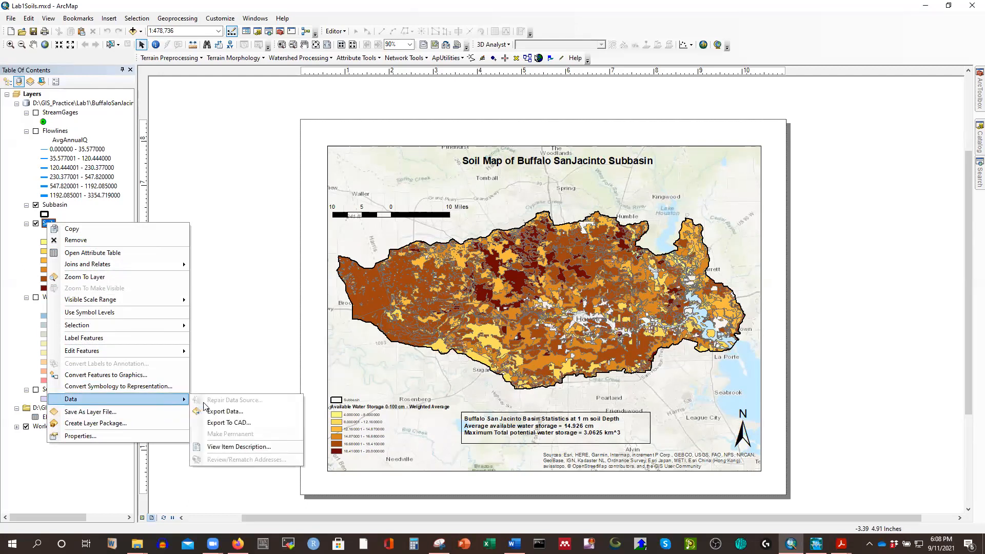
click(226, 411)
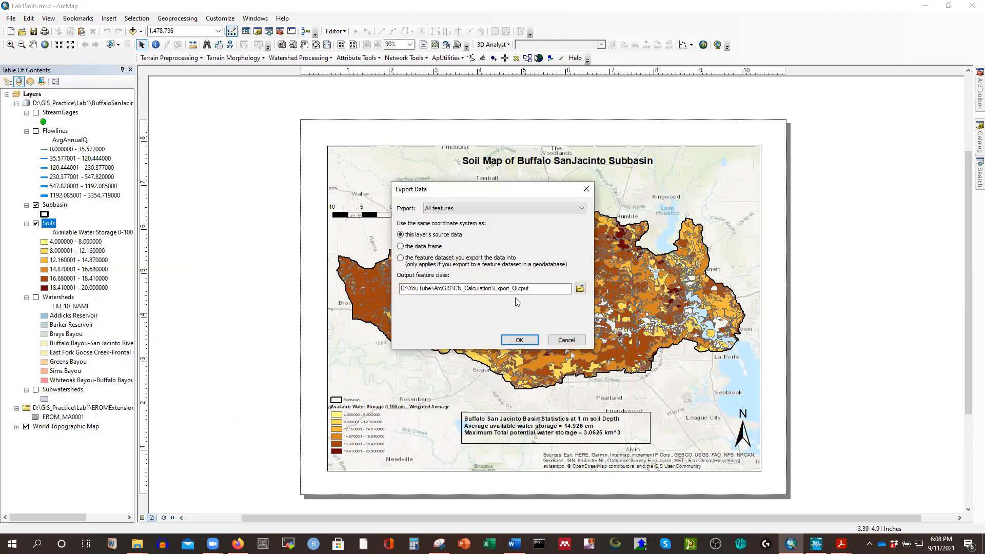
click(579, 289)
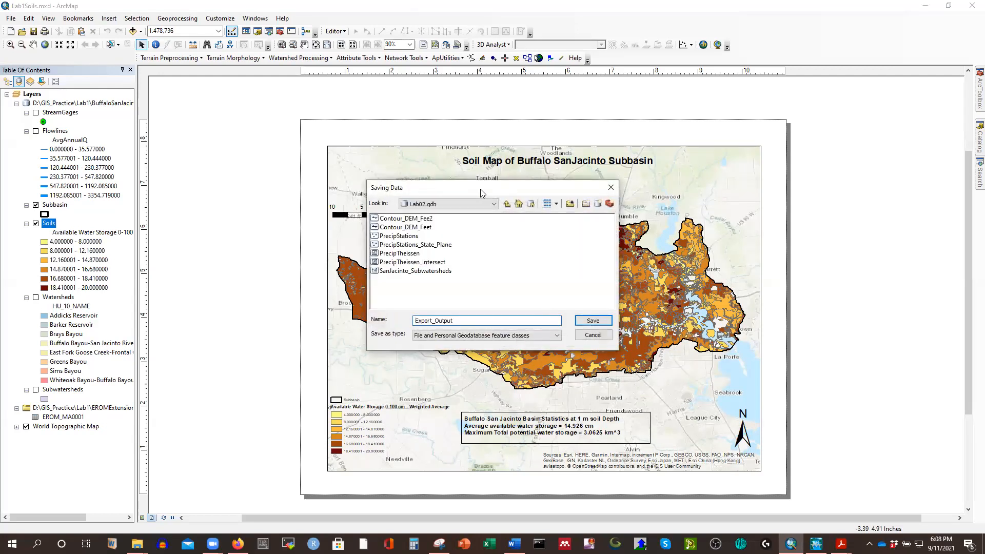
drag(482, 188, 413, 174)
click(441, 194)
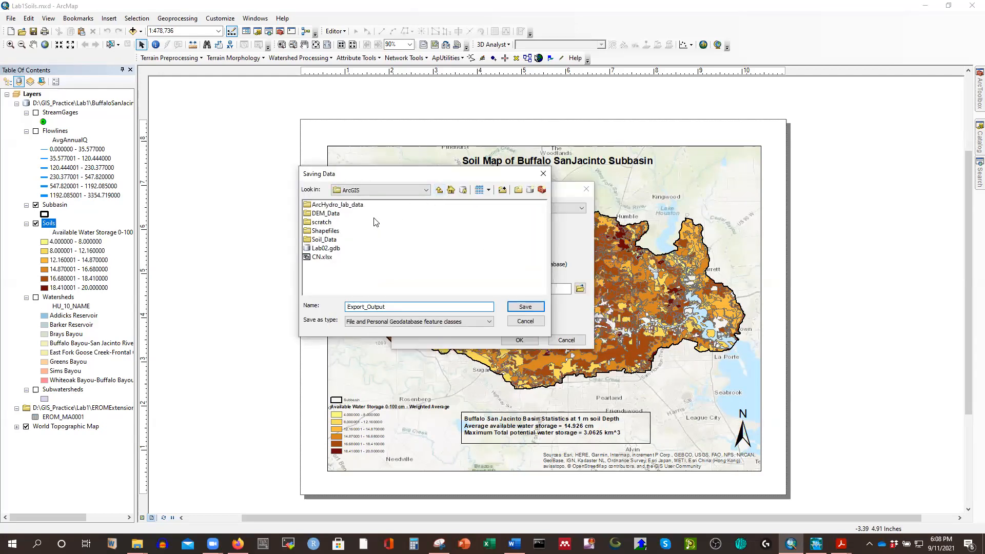
click(518, 189)
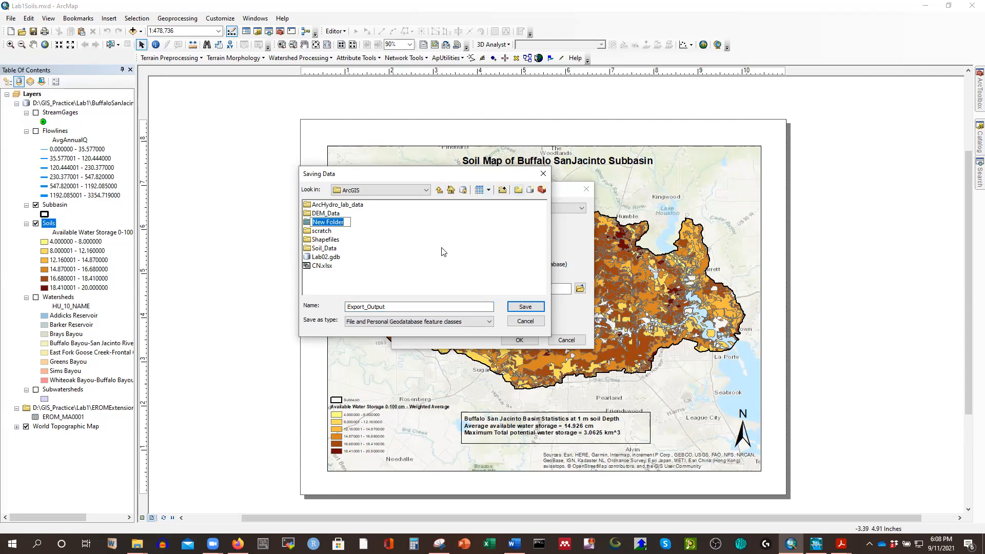
text(CN_Calculation)
key(Return)
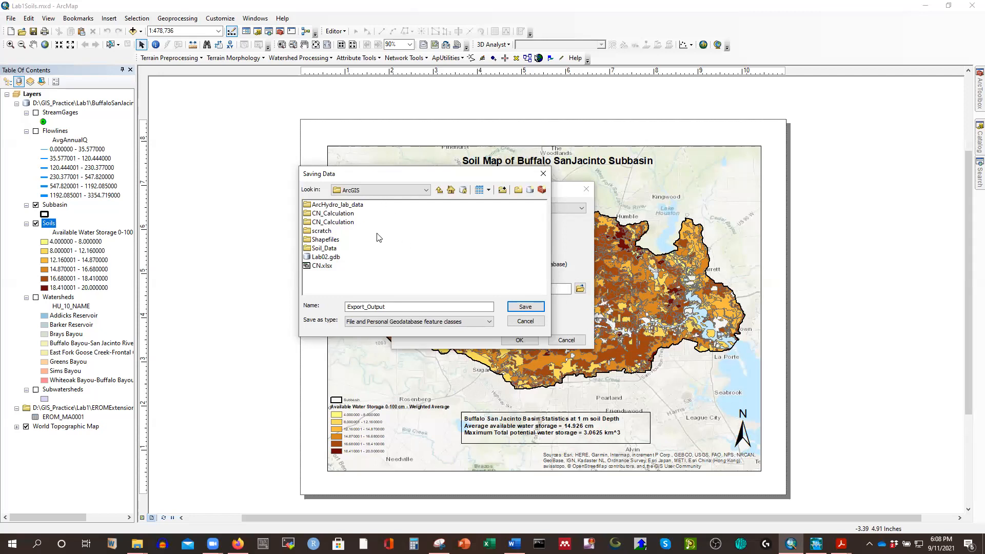
click(341, 214)
double_click(340, 223)
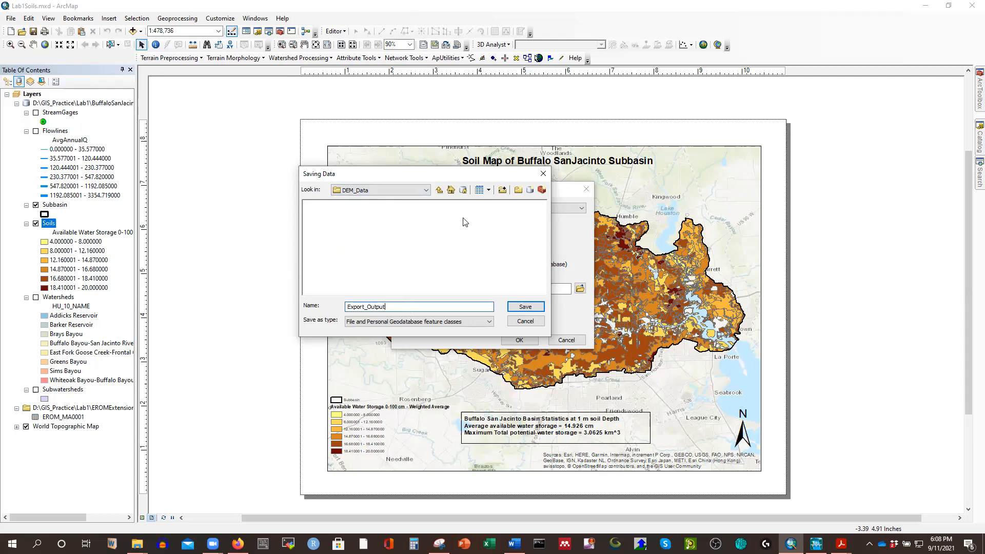
drag(384, 306, 328, 310)
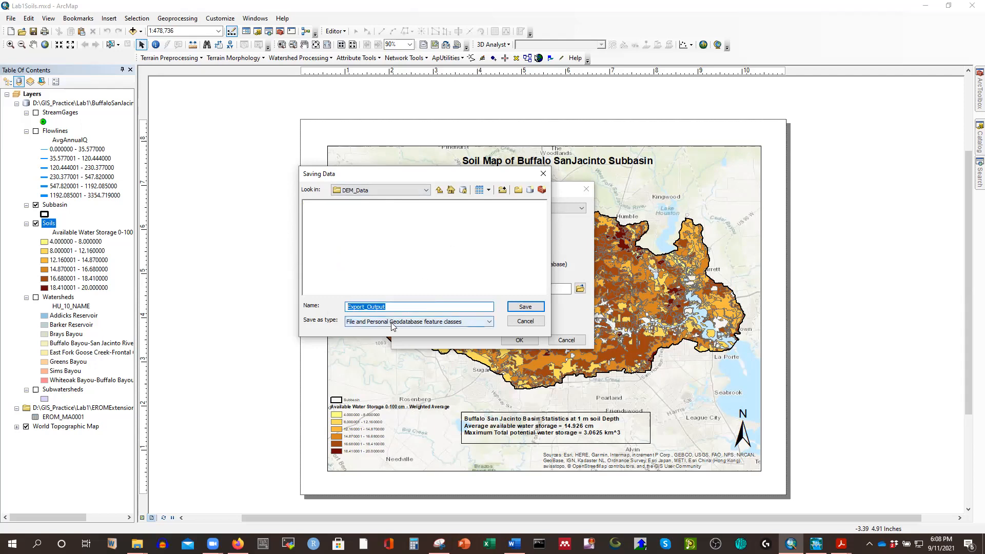
click(439, 190)
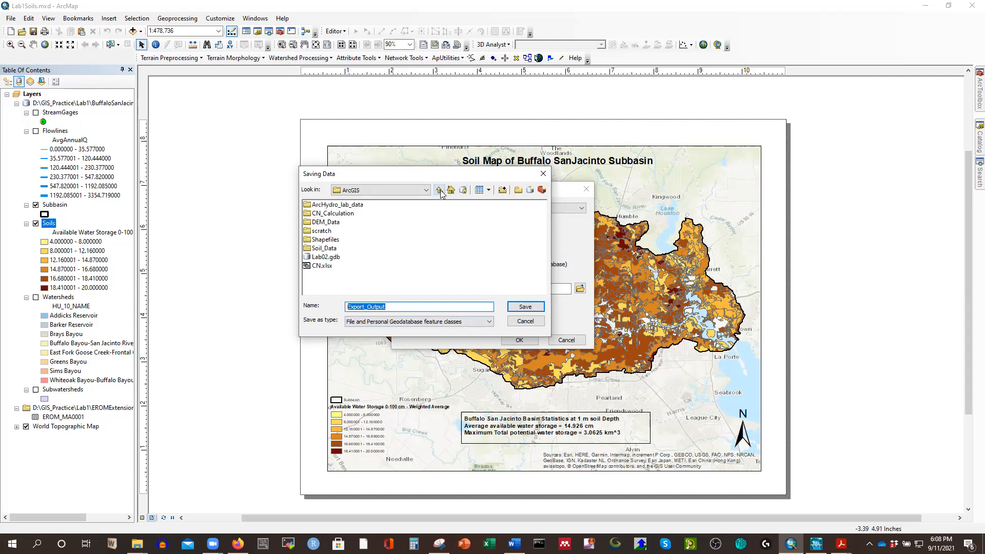
Export all Soils features as the shapefile Soils.shp in the CN_Calculation folder, without adding it to the current map.
double_click(333, 214)
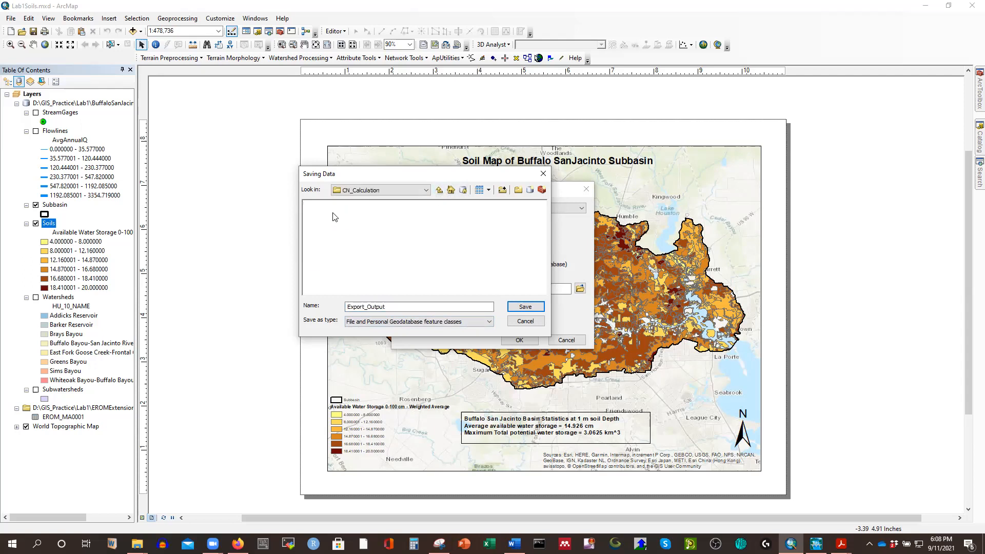
click(406, 322)
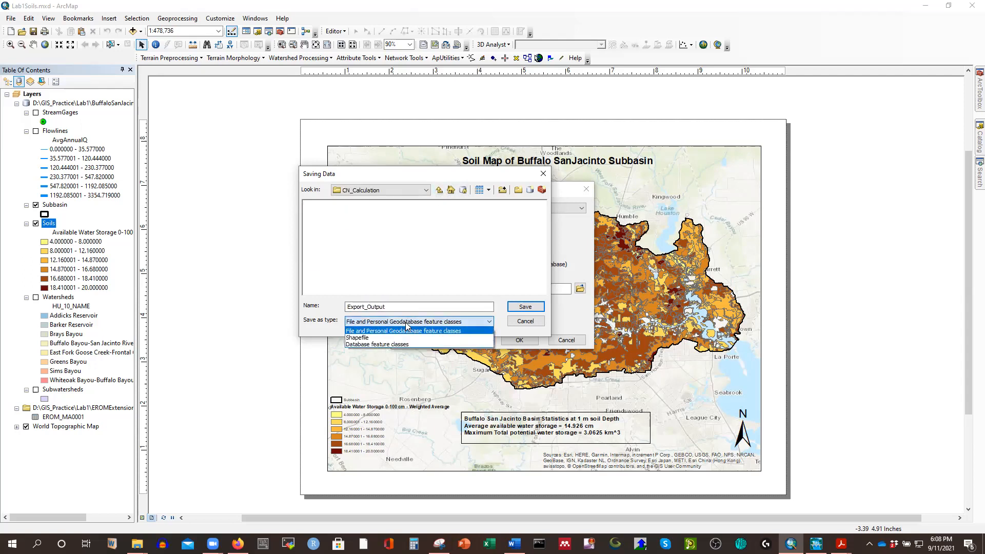
click(360, 339)
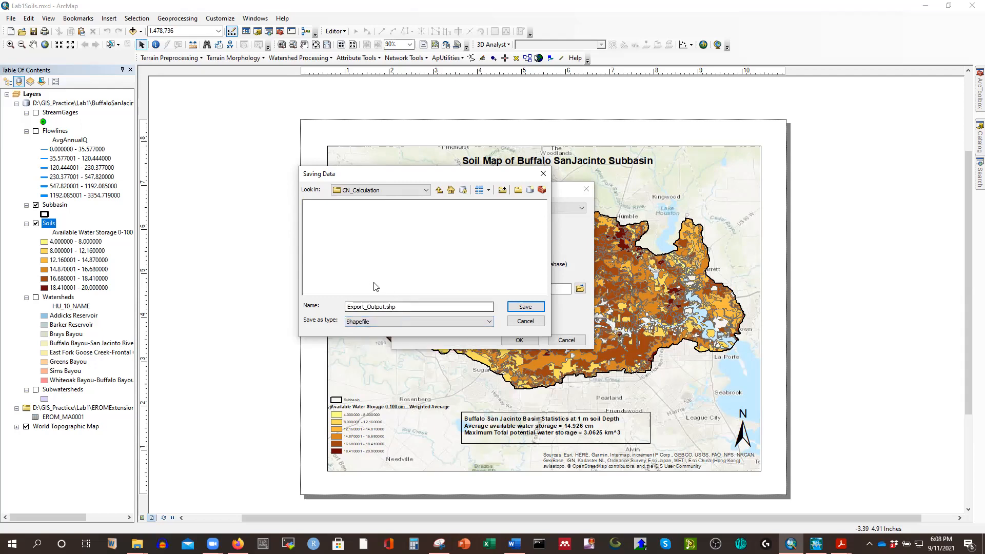
drag(398, 306, 307, 308)
text(Soi)
click(520, 307)
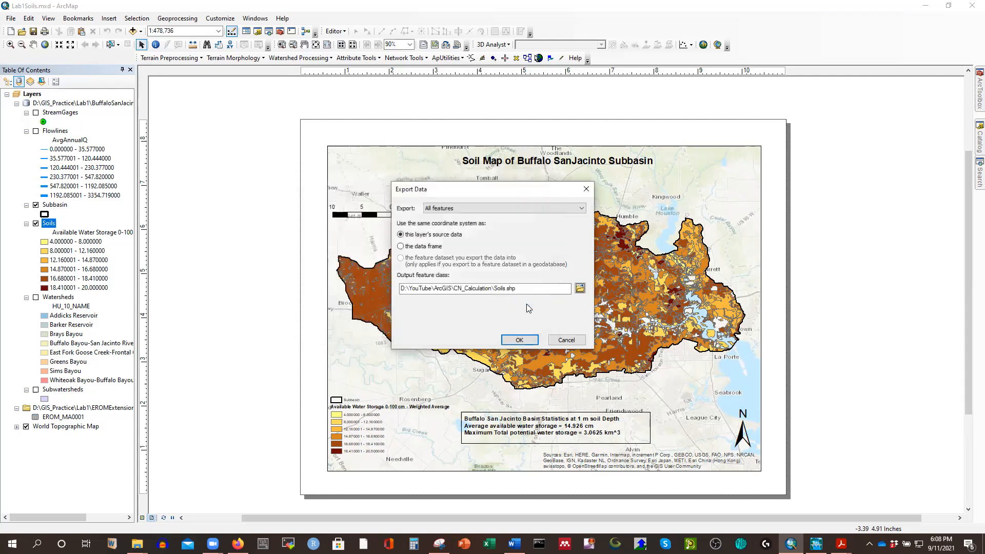
click(519, 340)
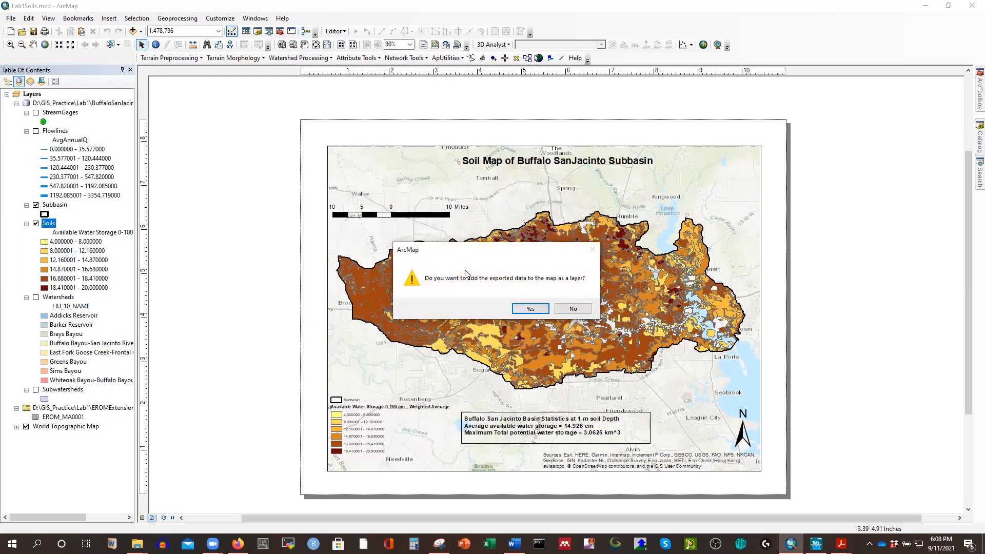
click(573, 310)
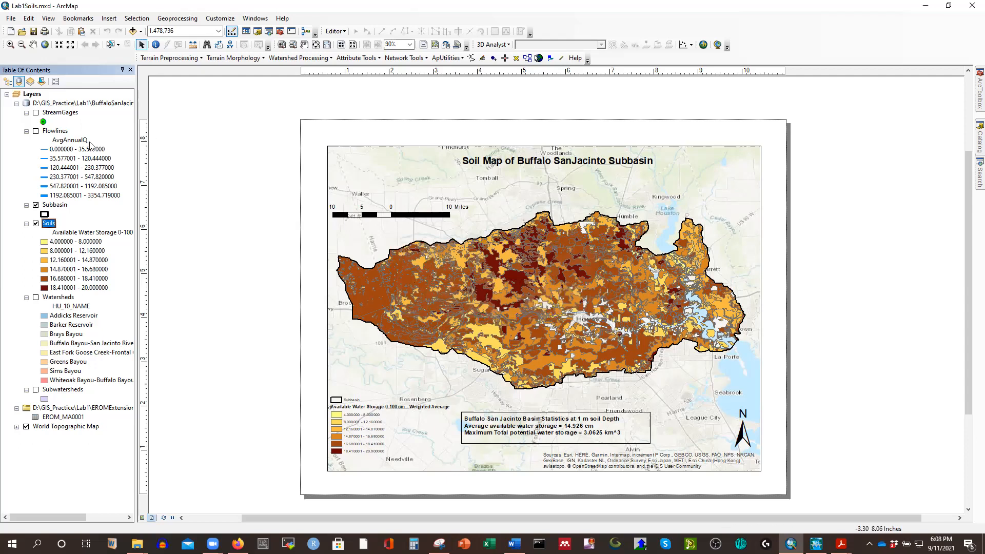
Start a new map document and create a file geodatabase named CN_Calculation.gdb in the CN_Calculation folder.
click(12, 32)
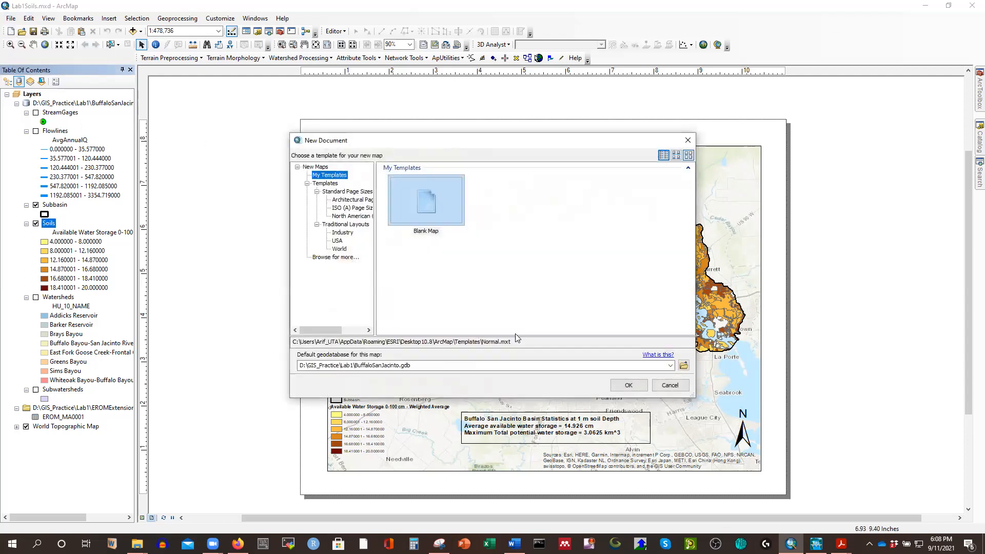
click(683, 365)
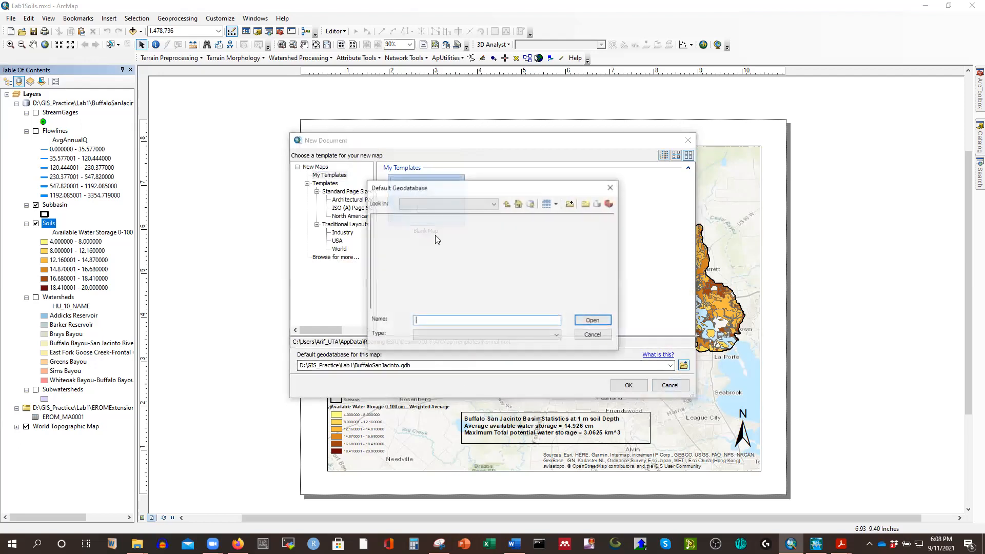
click(508, 205)
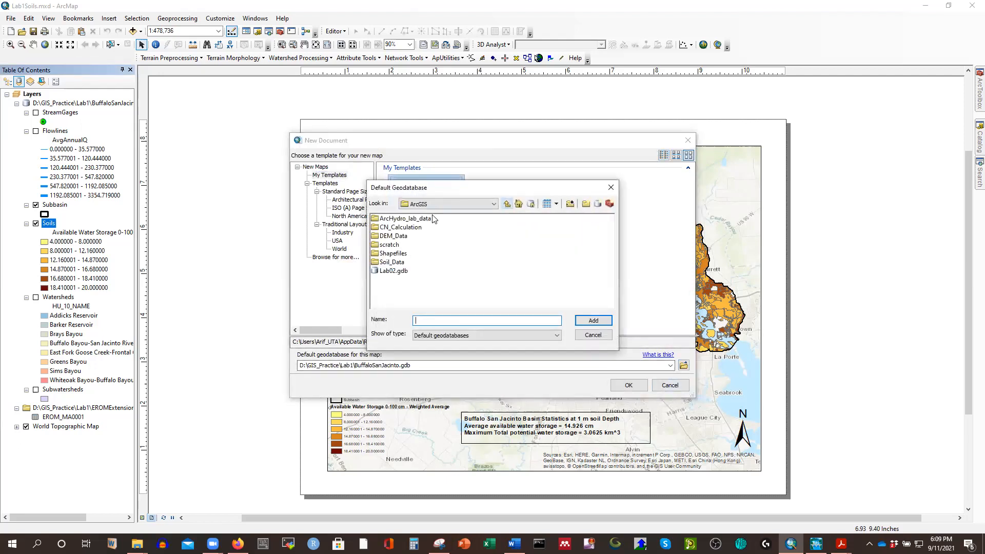
double_click(403, 228)
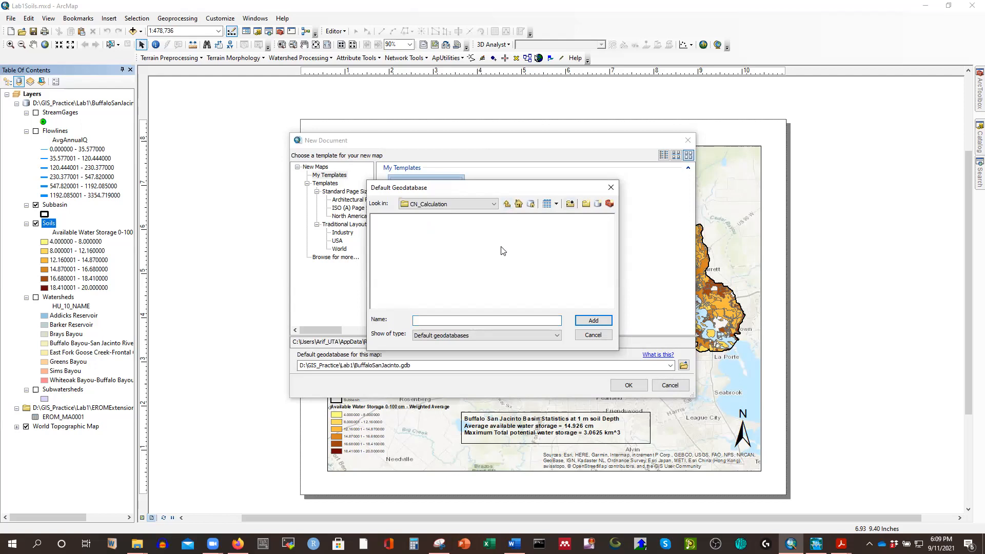
click(597, 204)
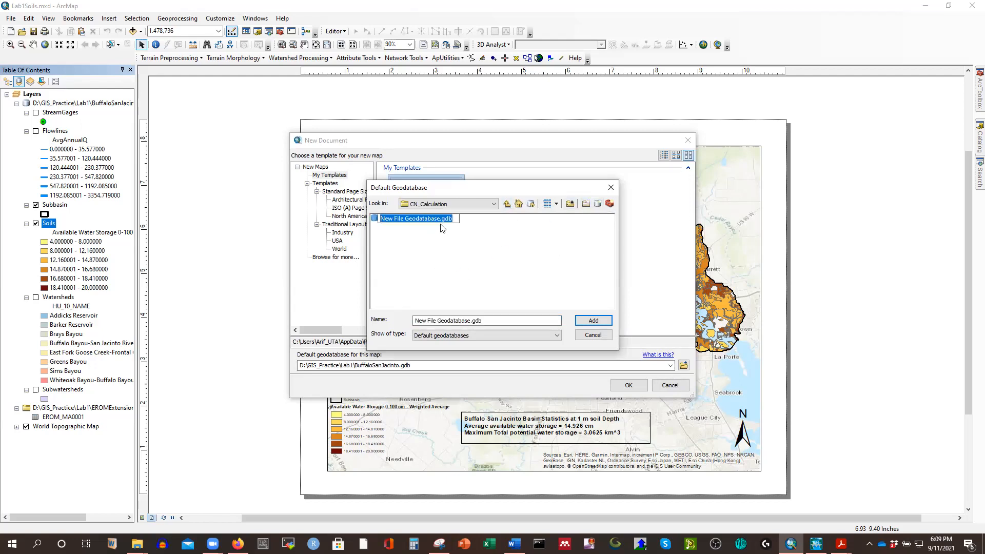
click(440, 219)
key(BackSpace)
key(BackSpace)
key(BackSpace)
key(BackSpace)
key(BackSpace)
key(BackSpace)
key(BackSpace)
key(BackSpace)
key(BackSpace)
key(BackSpace)
key(BackSpace)
key(BackSpace)
key(BackSpace)
key(BackSpace)
key(BackSpace)
key(BackSpace)
key(BackSpace)
key(BackSpace)
key(BackSpace)
key(BackSpace)
text(CN_Calculation)
click(450, 247)
Assign CN_Calculation.gdb as the default geodatabase and create the document from the Blank Map template.
click(405, 220)
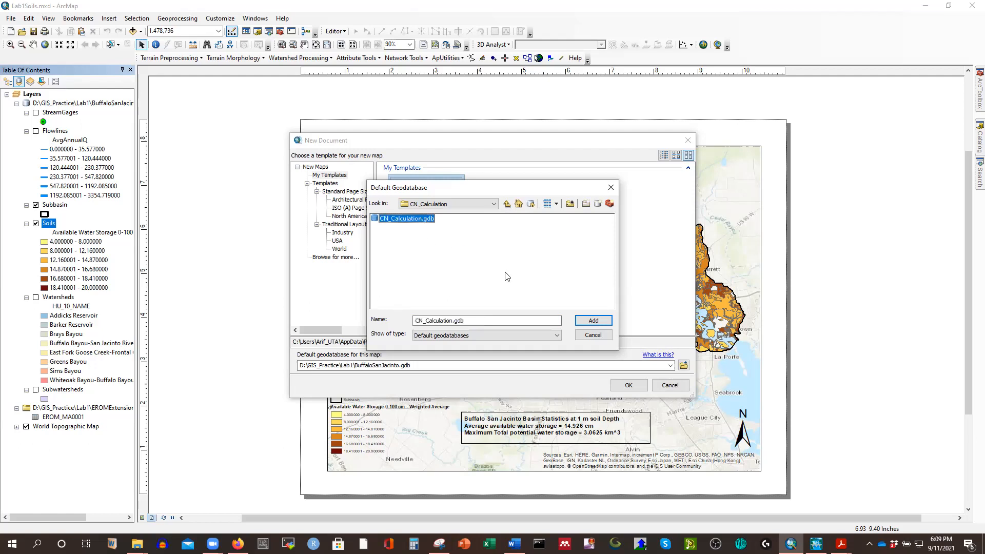
click(595, 323)
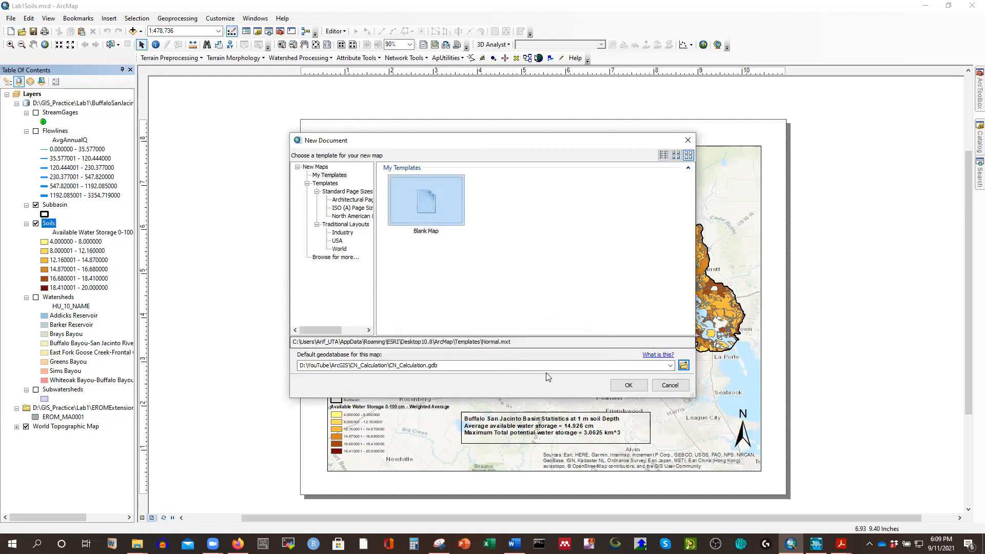
click(628, 385)
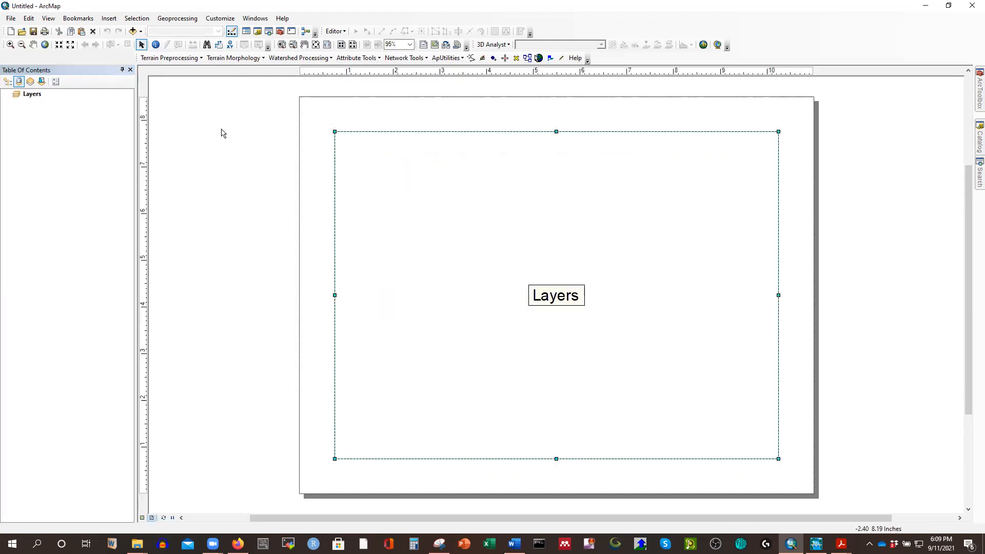
Add the Soils shapefile from the CN_Calculation folder to the blank map.
click(133, 31)
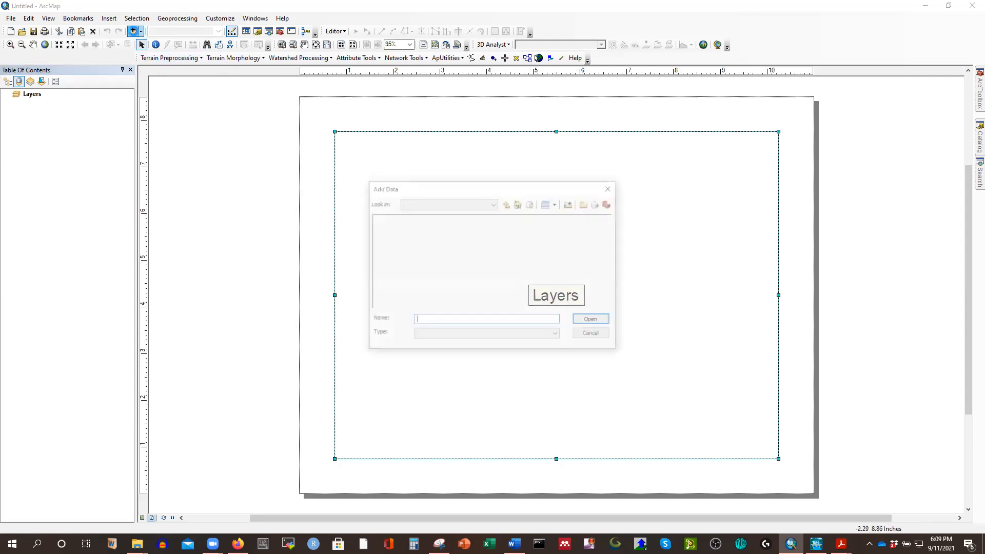
click(390, 228)
click(593, 321)
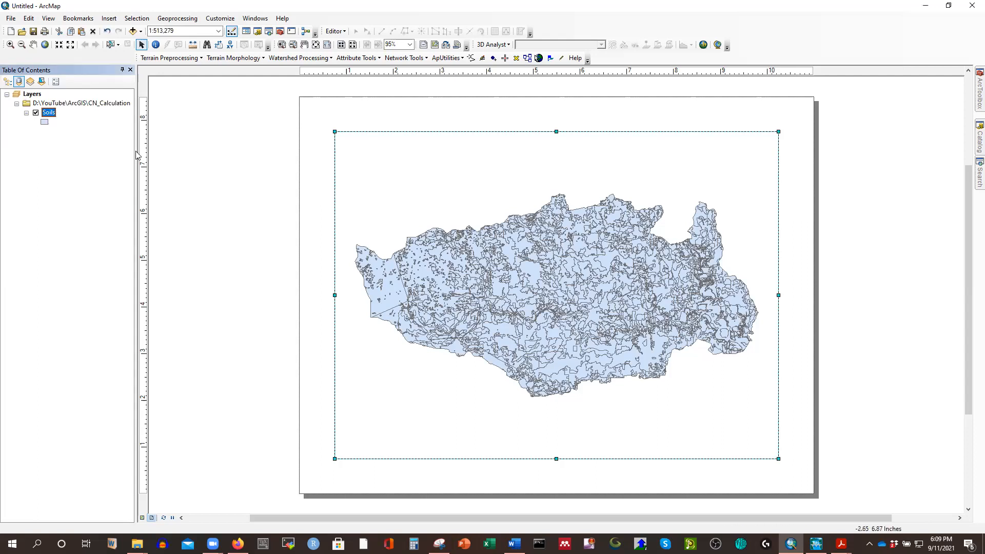
right_click(50, 114)
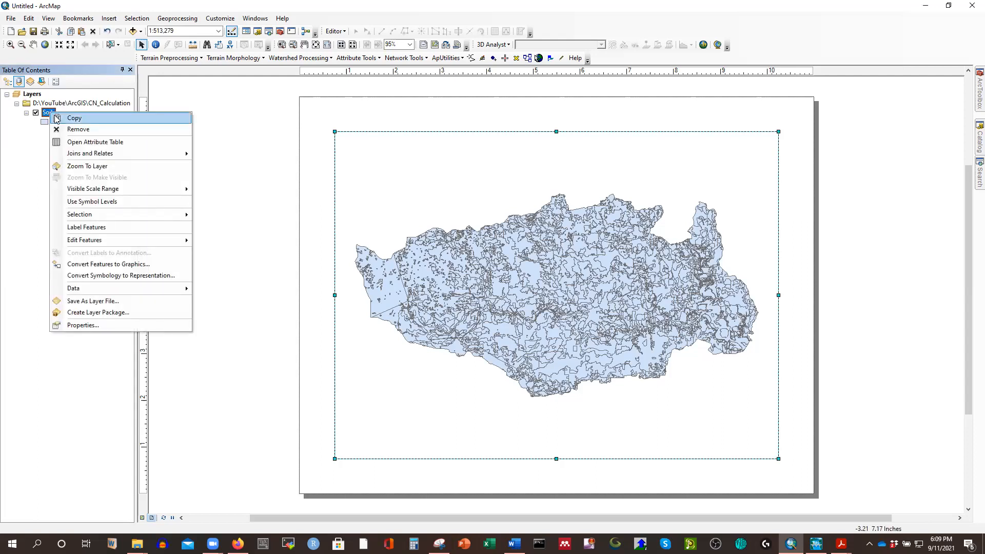
click(669, 24)
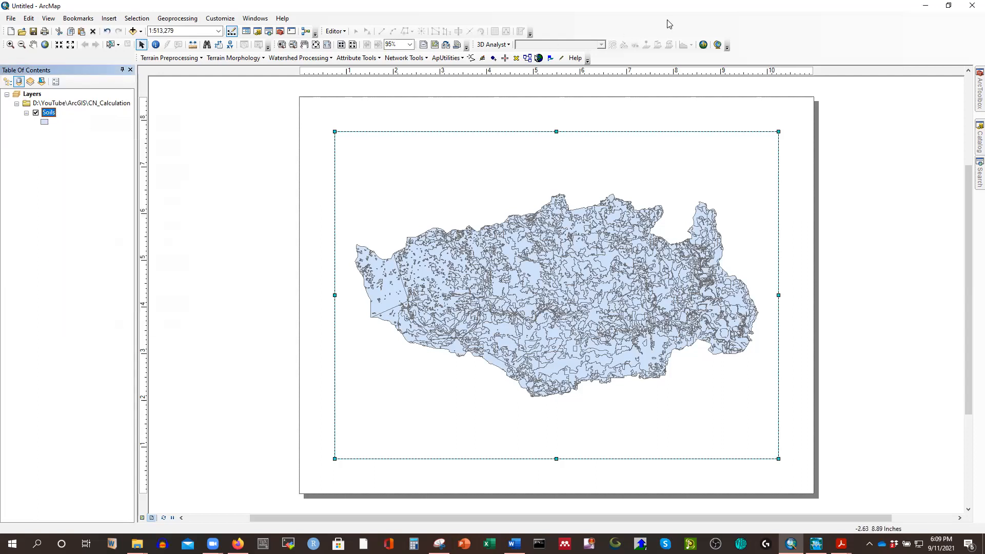
Check the default geodatabase path in the map document properties.
click(11, 18)
click(41, 198)
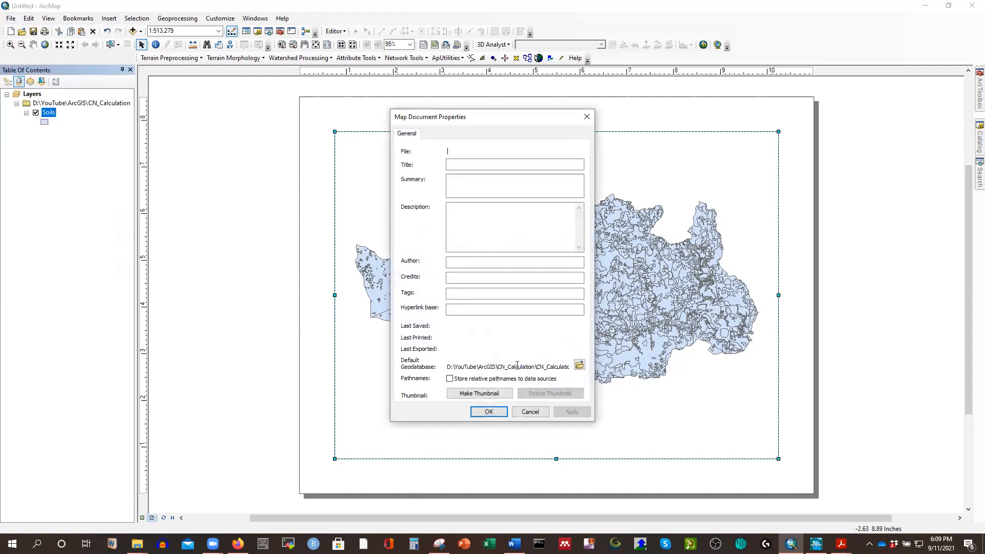
click(489, 411)
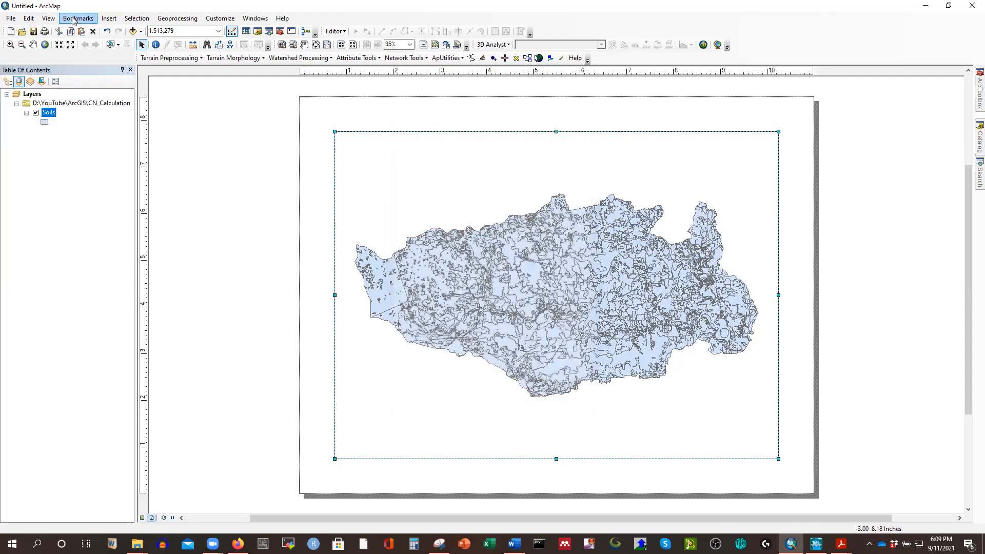
Save the map document as CN_Calculation.mxd in the CN_Calculation folder.
click(11, 19)
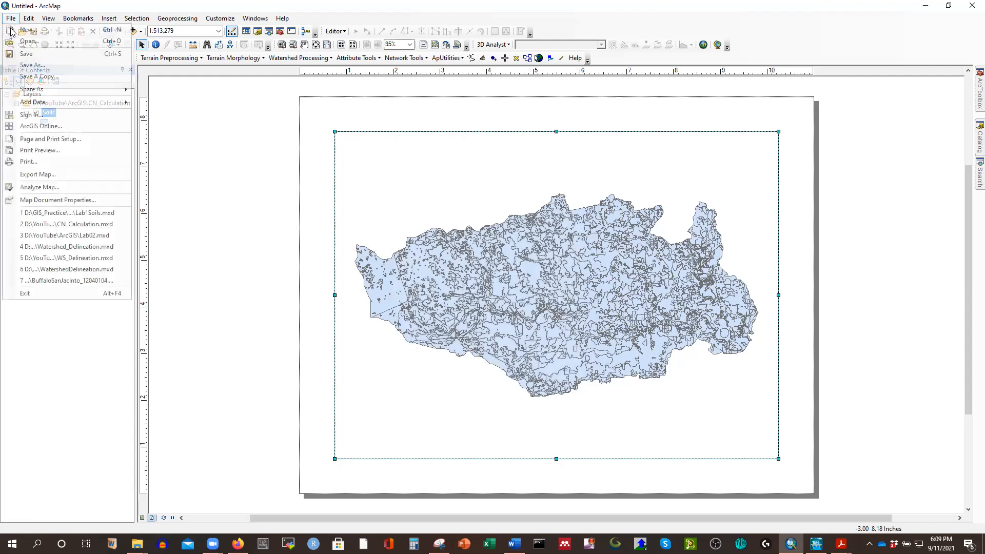
click(23, 68)
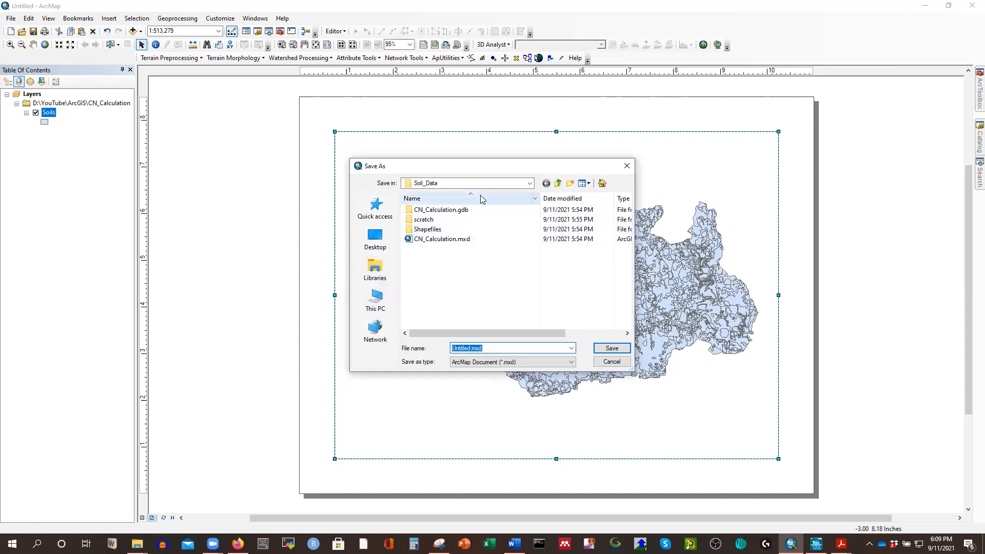
click(558, 185)
double_click(431, 220)
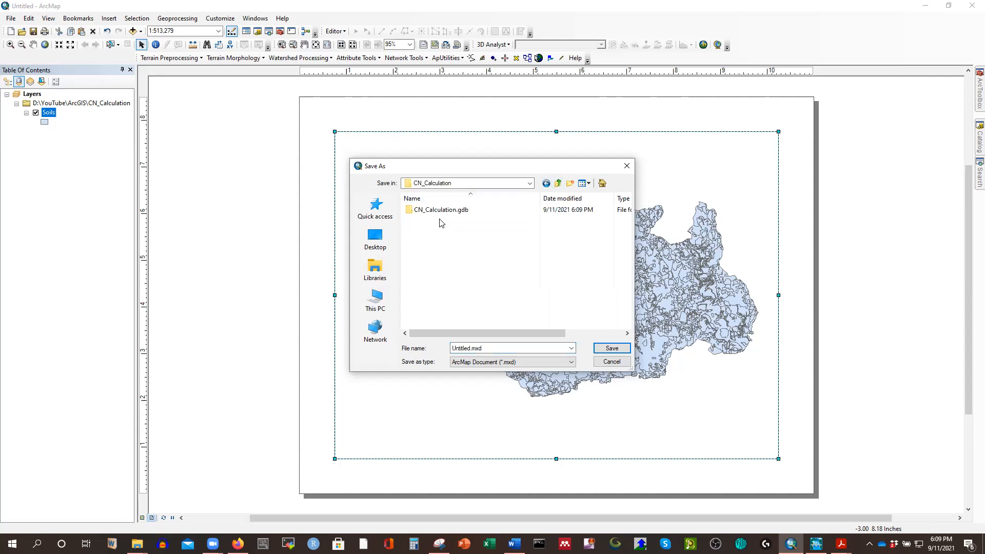
drag(485, 349, 415, 349)
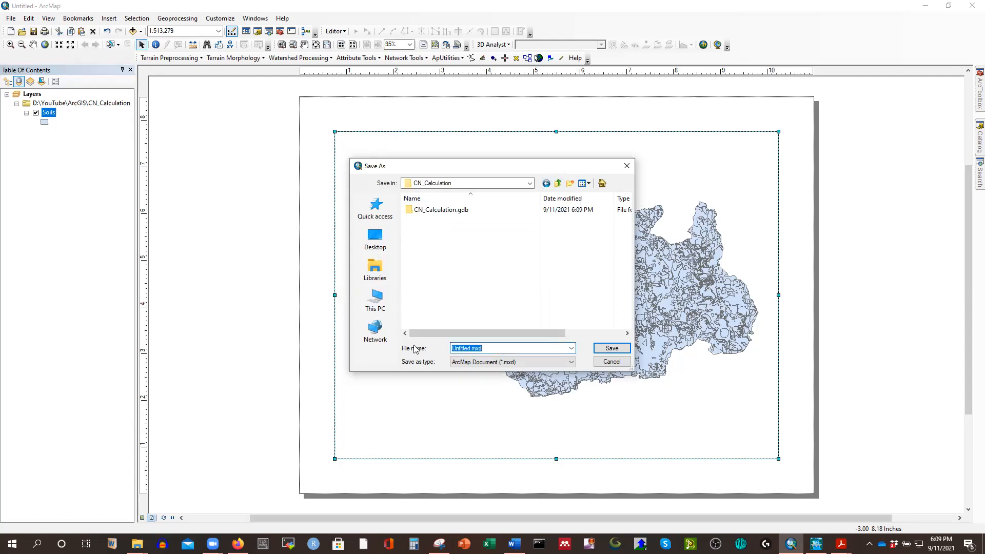
text(CN)
key(Down)
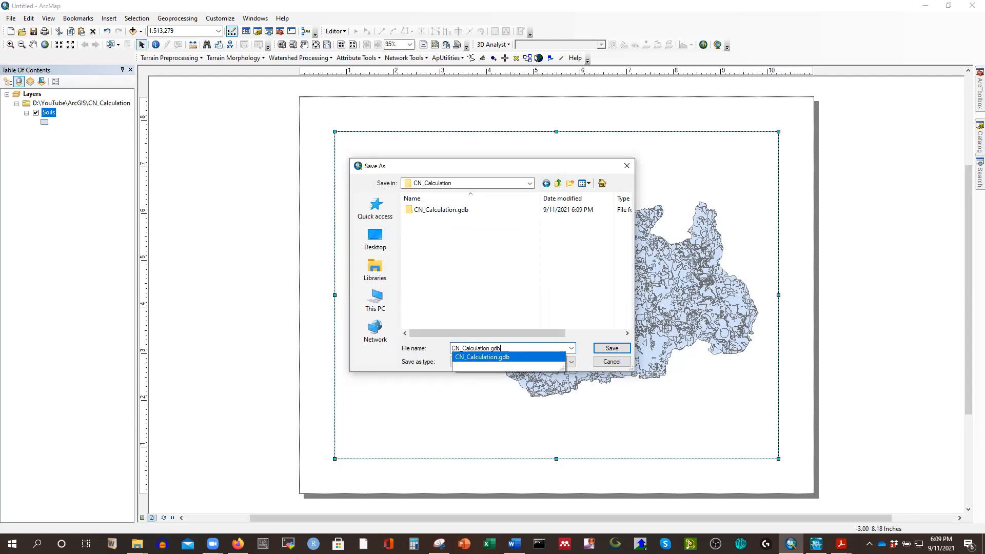
key(BackSpace)
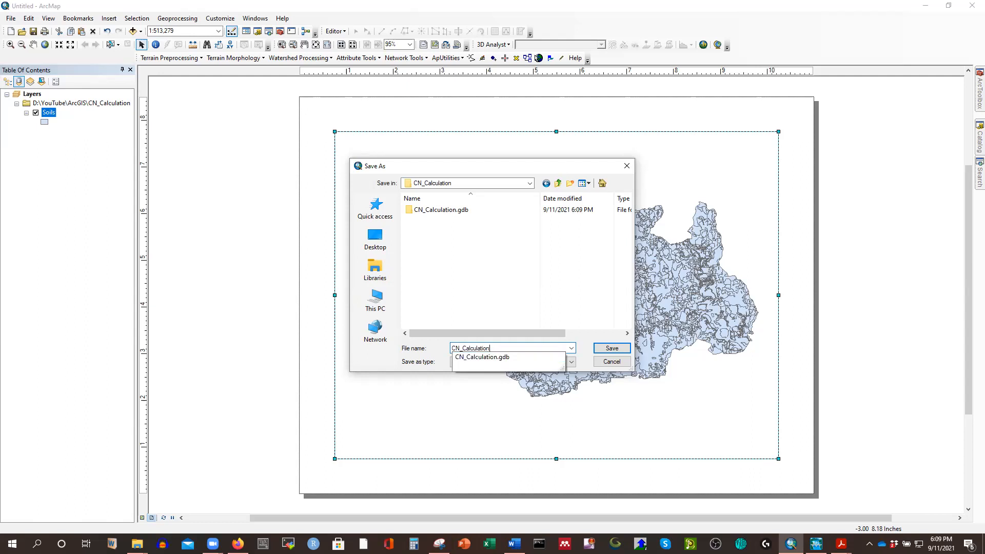
text(.mxd)
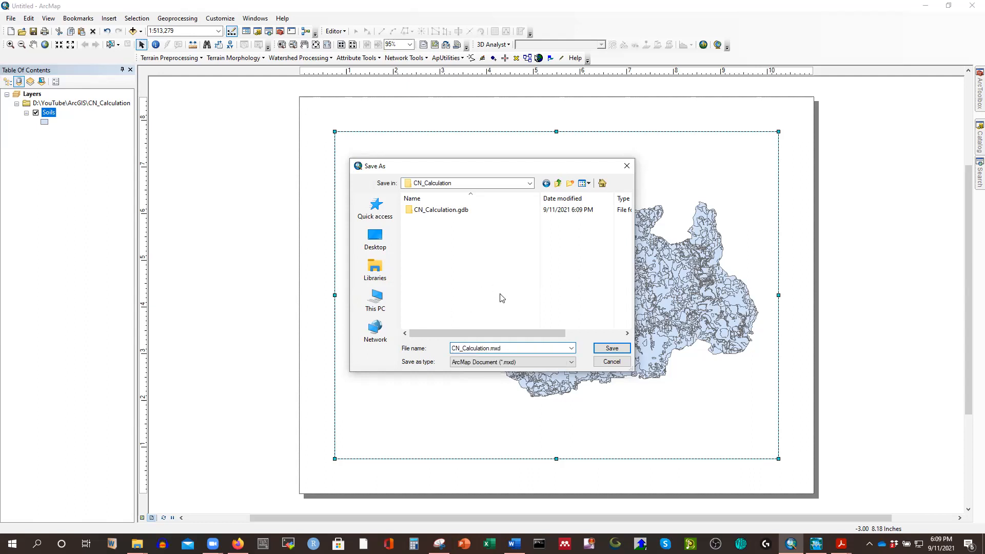
click(606, 350)
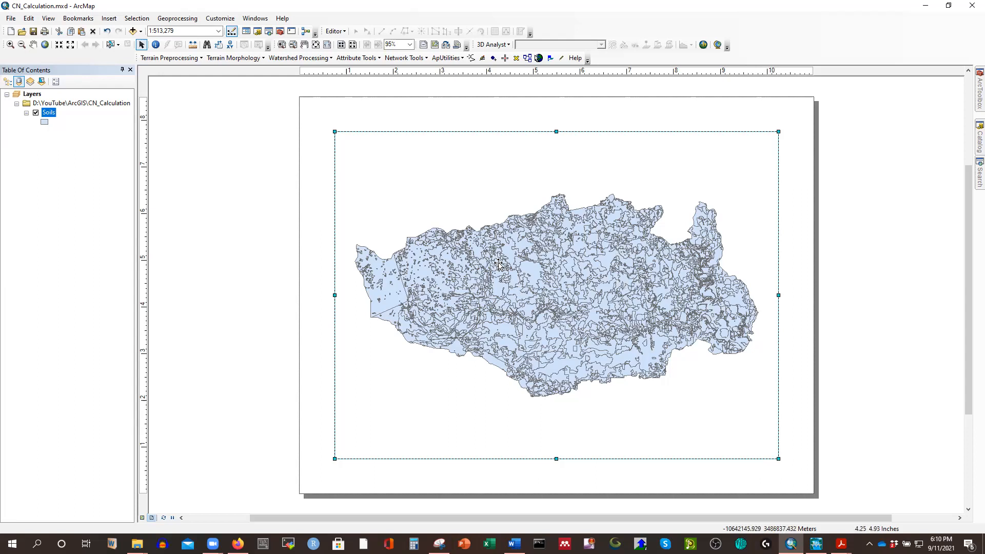
Open the attribute table of the Soils layer and locate the hydgrpdcd column.
right_click(47, 115)
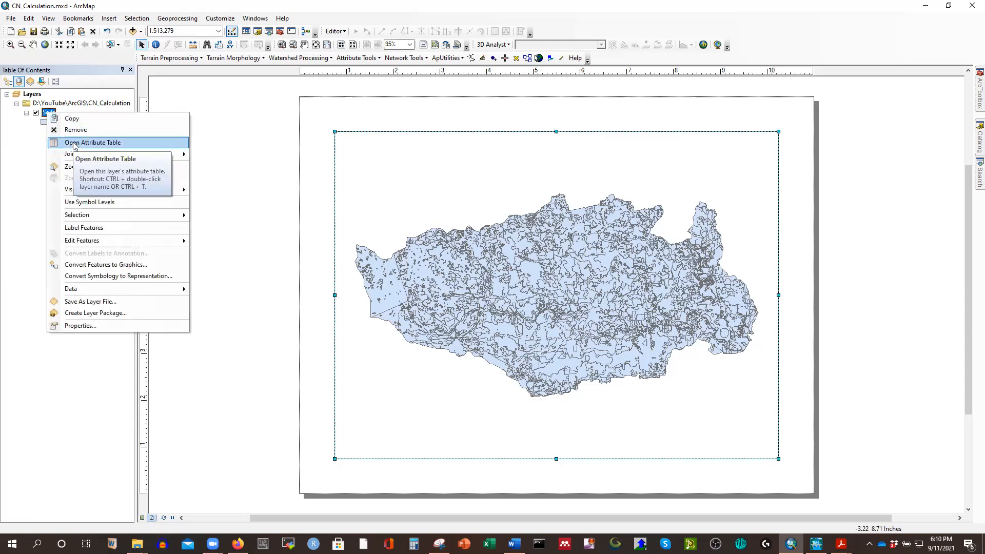
click(103, 141)
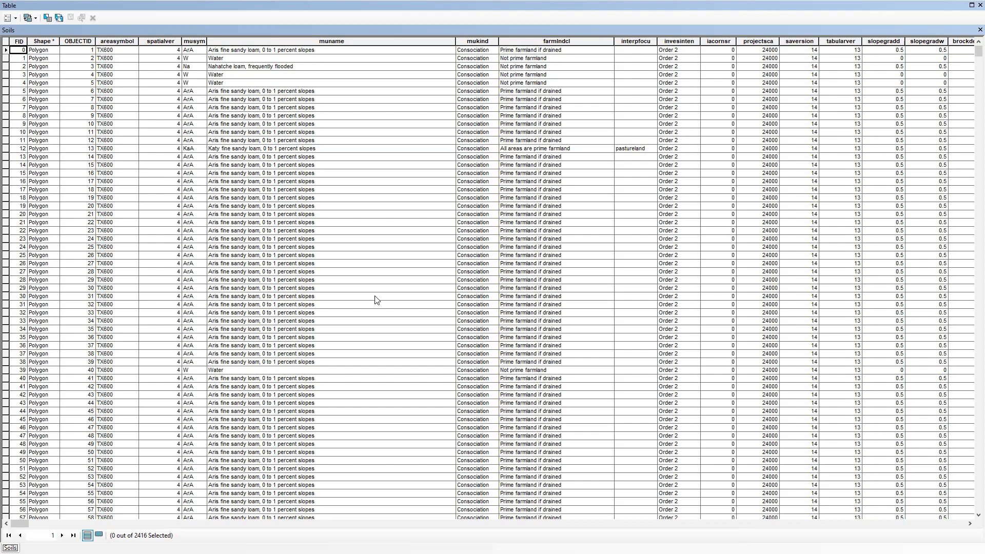
drag(24, 523, 162, 524)
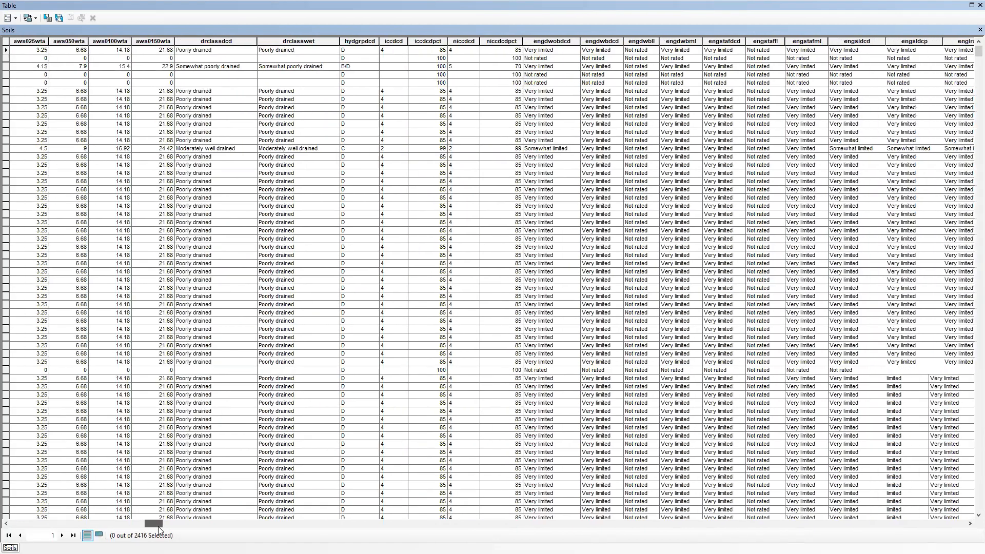
click(362, 41)
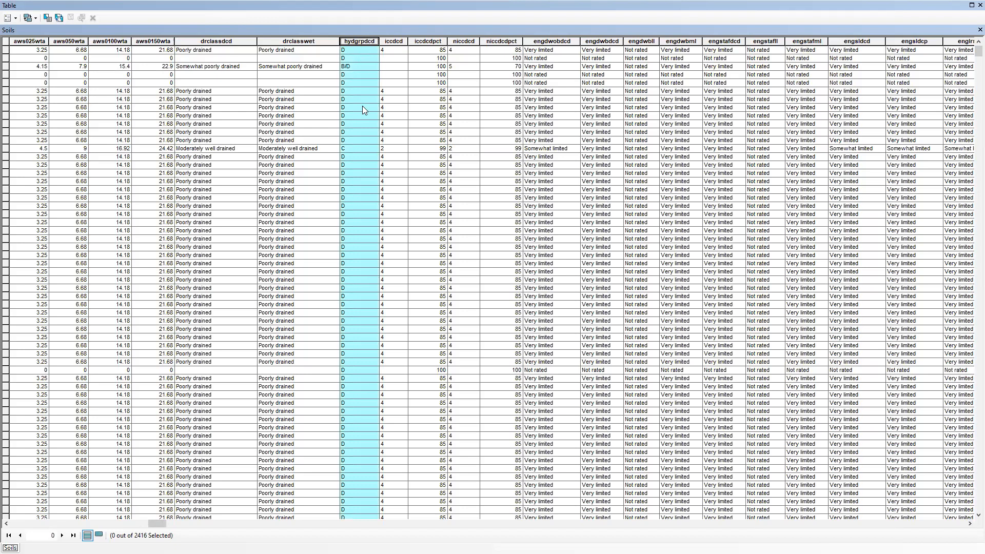
click(405, 131)
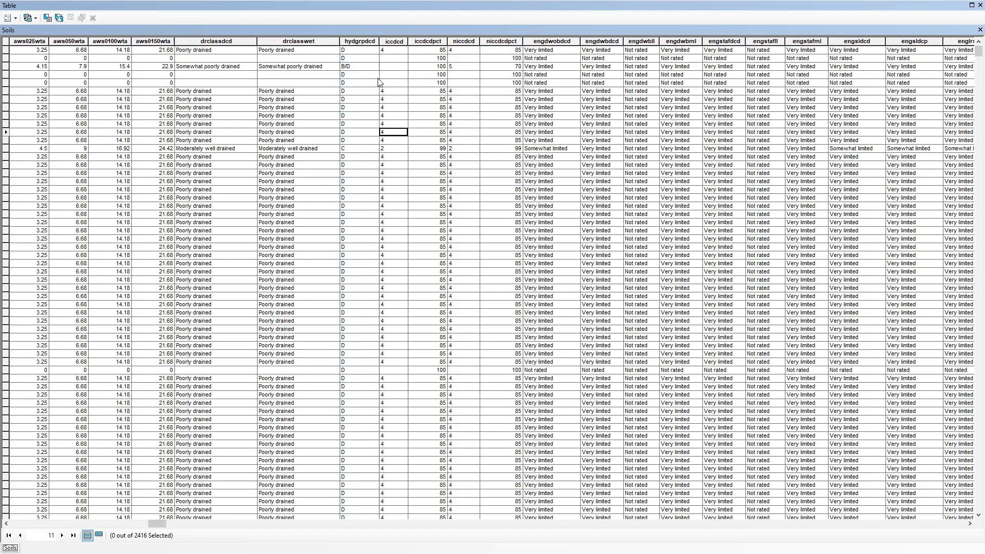
click(353, 40)
click(366, 66)
click(396, 59)
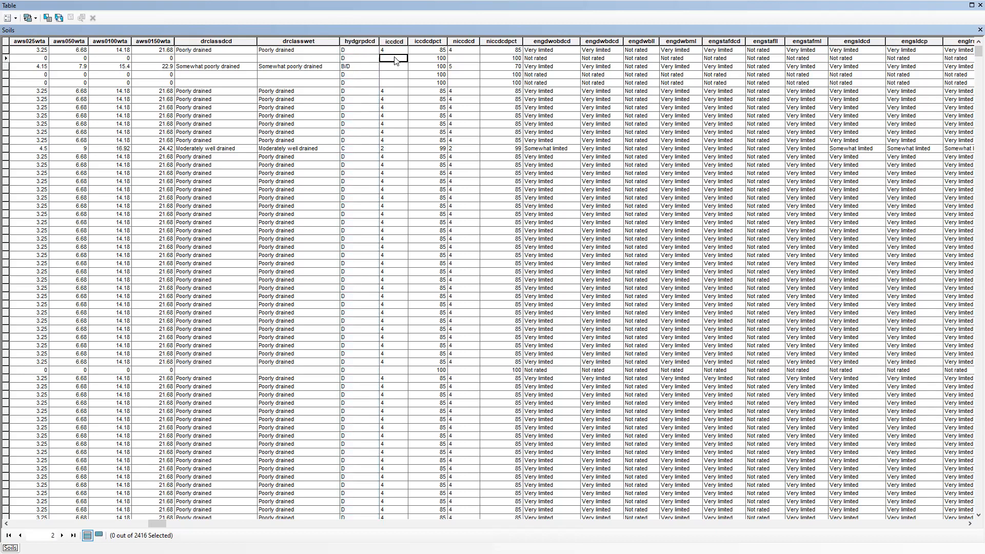
click(356, 41)
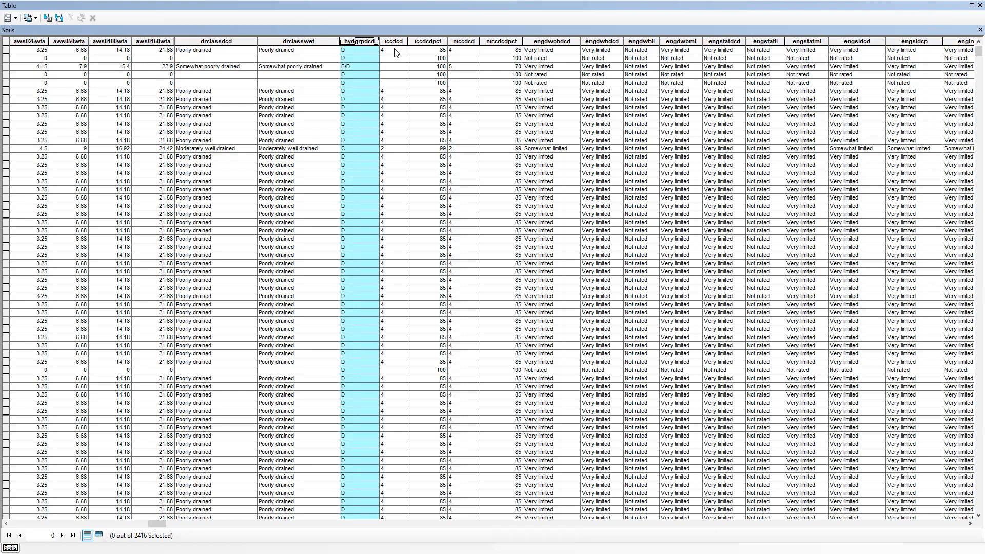
Examine the hydrologic soil group values in the hydgrpdcd column and look through the remaining soil attribute fields.
click(349, 50)
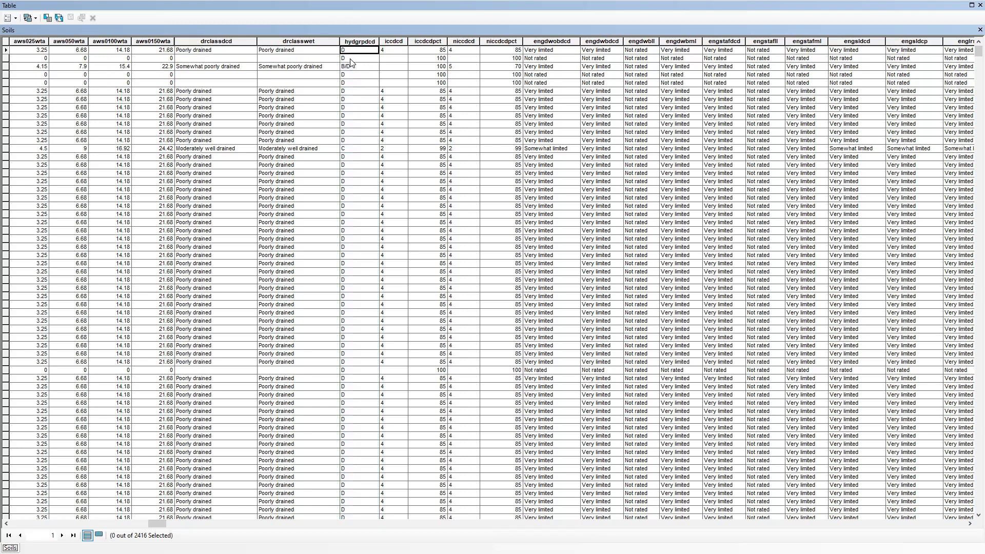
click(351, 59)
scroll(357, 172, down, 15)
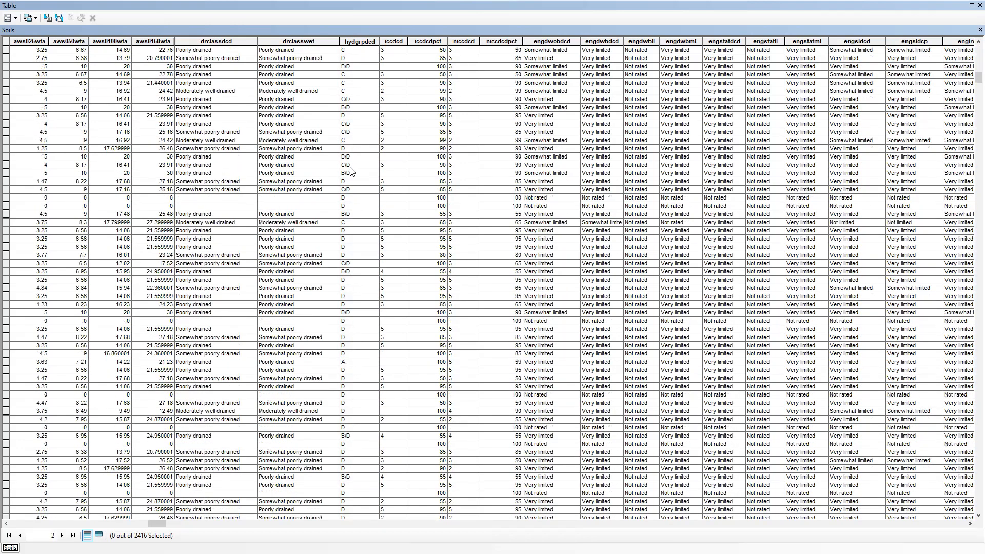
click(352, 213)
scroll(354, 216, down, 4)
scroll(356, 217, up, 20)
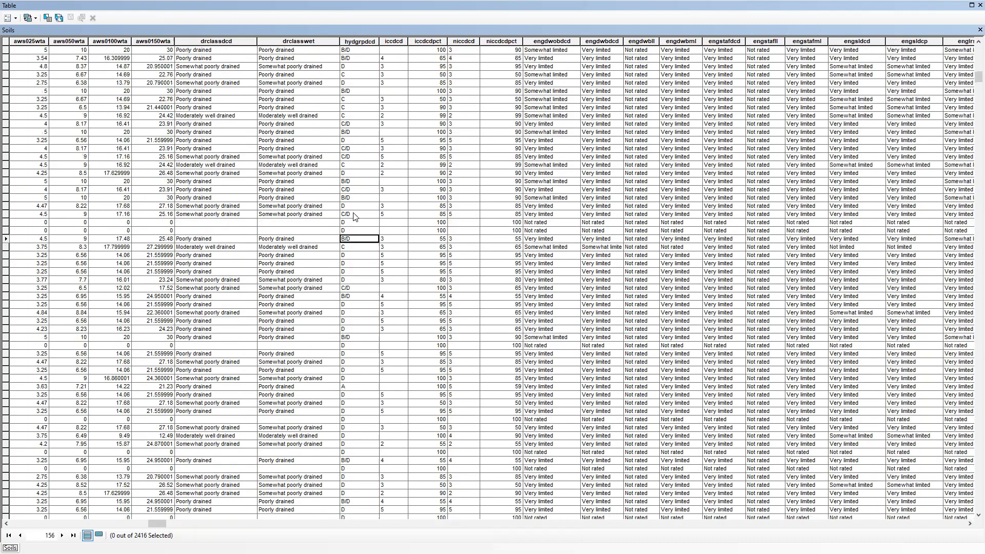
click(363, 68)
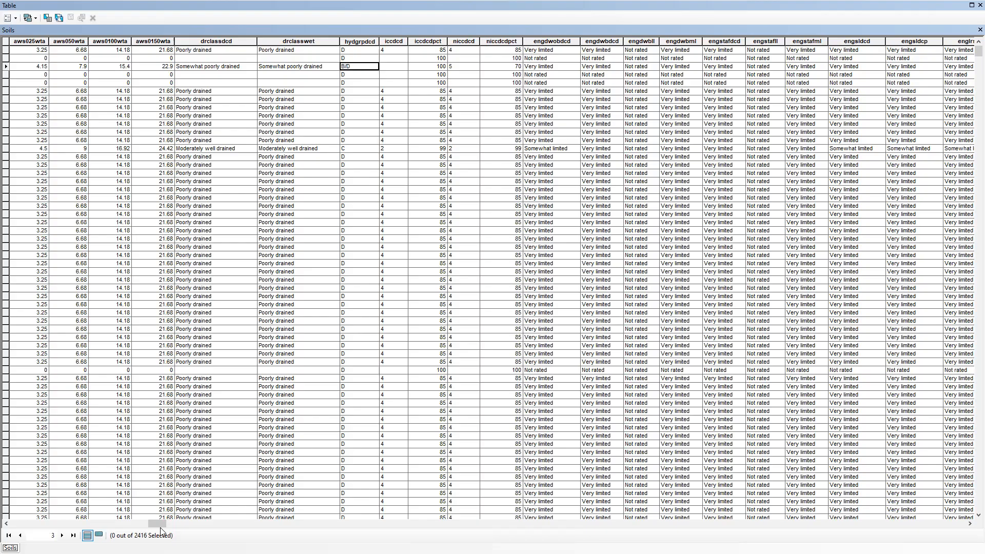
drag(157, 522, 511, 512)
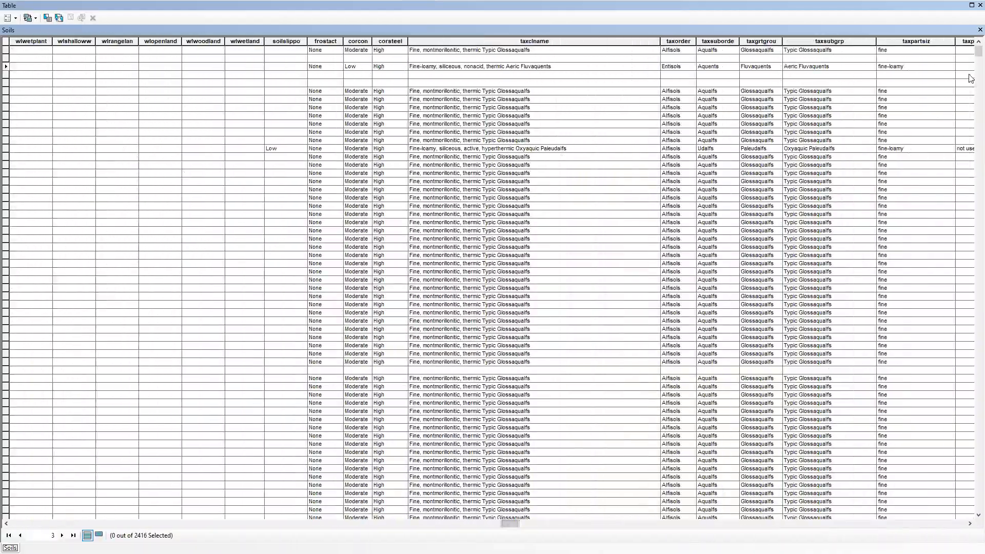
Close the Soils attribute table and save the map document.
click(978, 30)
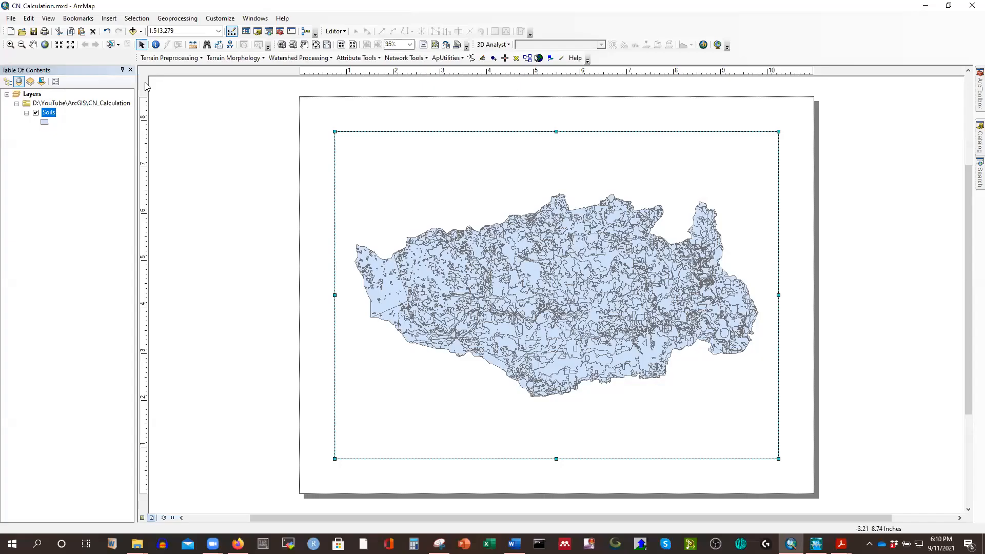
click(33, 32)
Convert the Soils table with Table To Excel into Soils_TableToExcel.xls in the scratch folder of CN_Calculation.
mouse_move(971, 101)
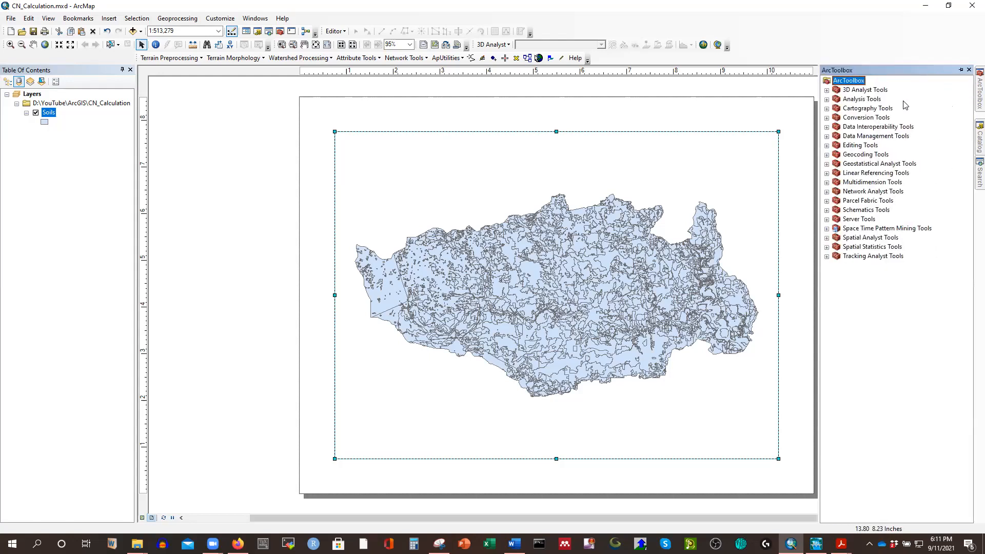
click(855, 109)
double_click(860, 118)
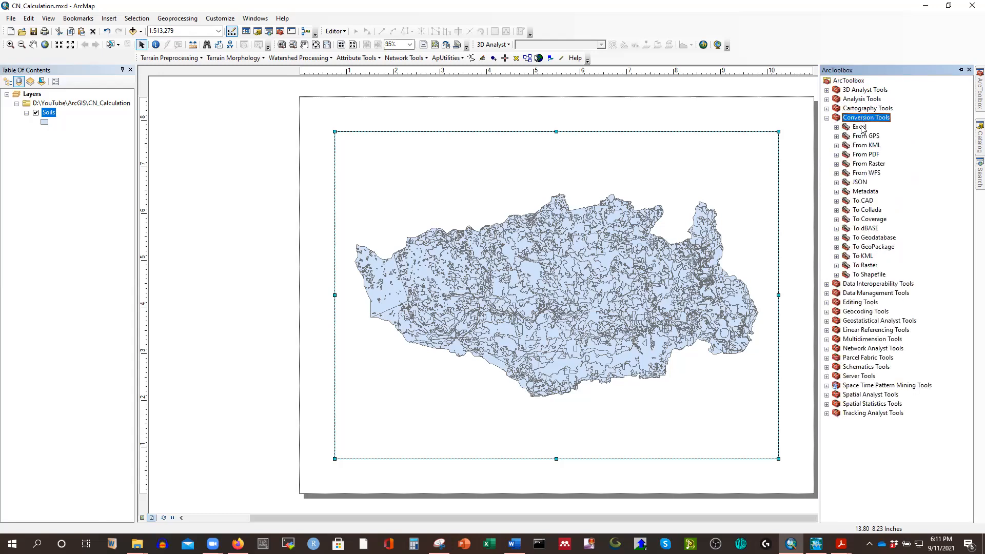
double_click(859, 128)
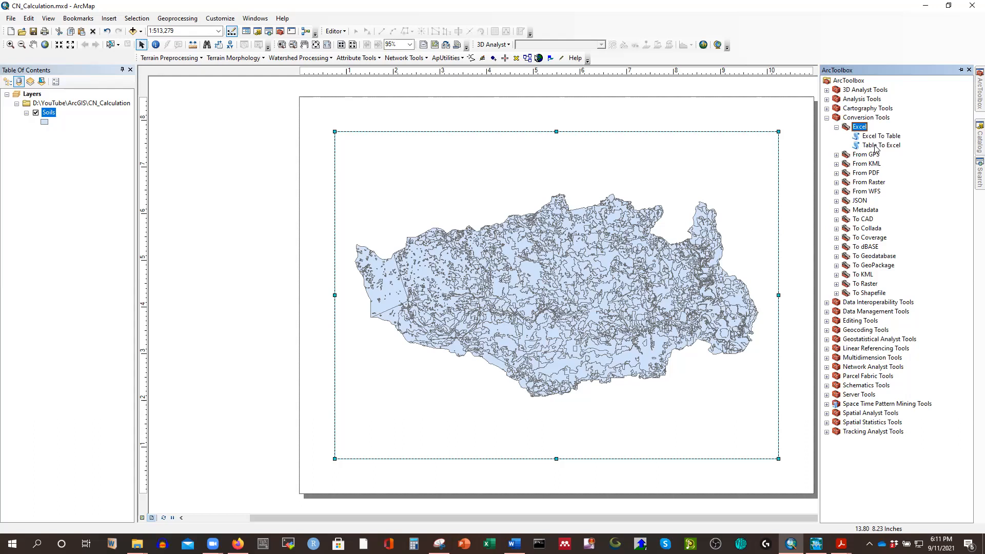
double_click(876, 146)
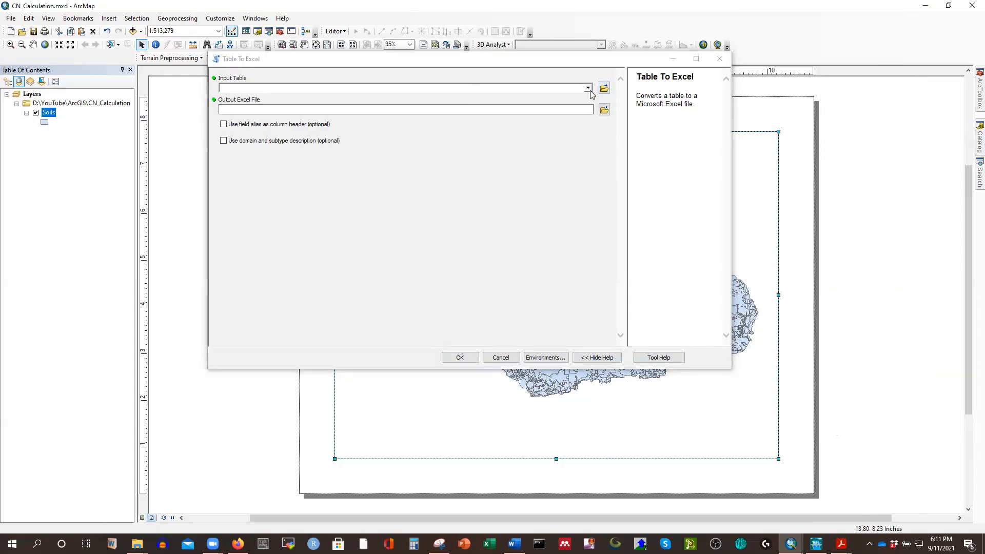
click(588, 88)
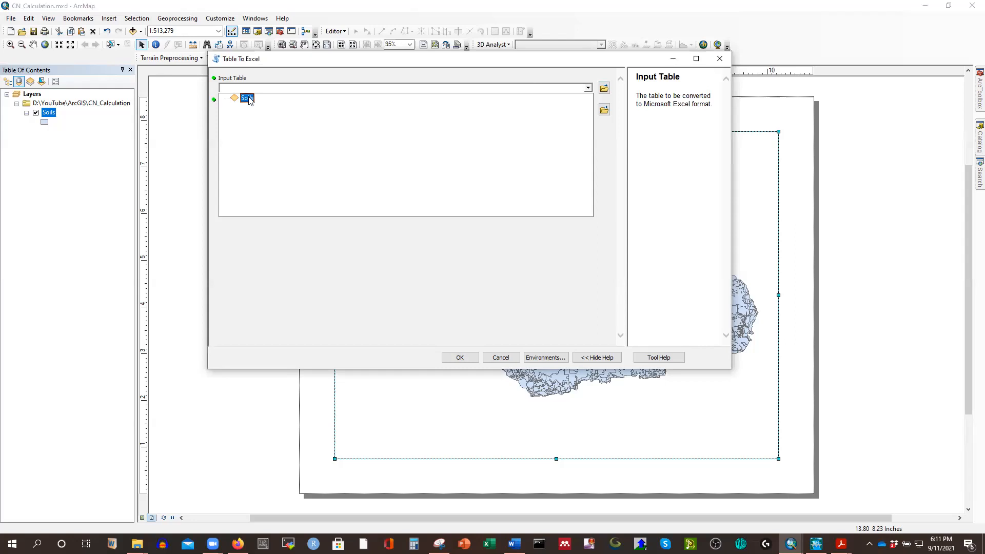
click(247, 98)
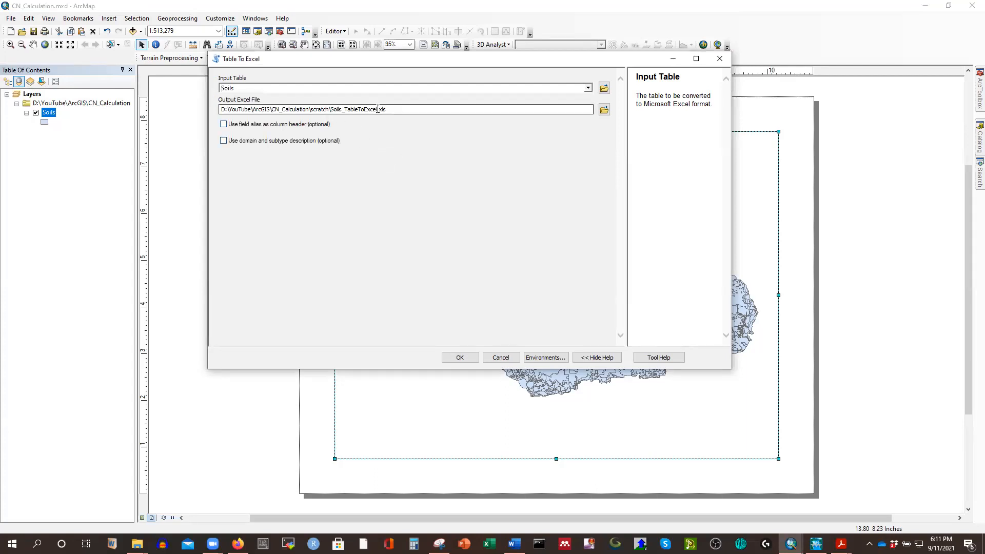
click(461, 356)
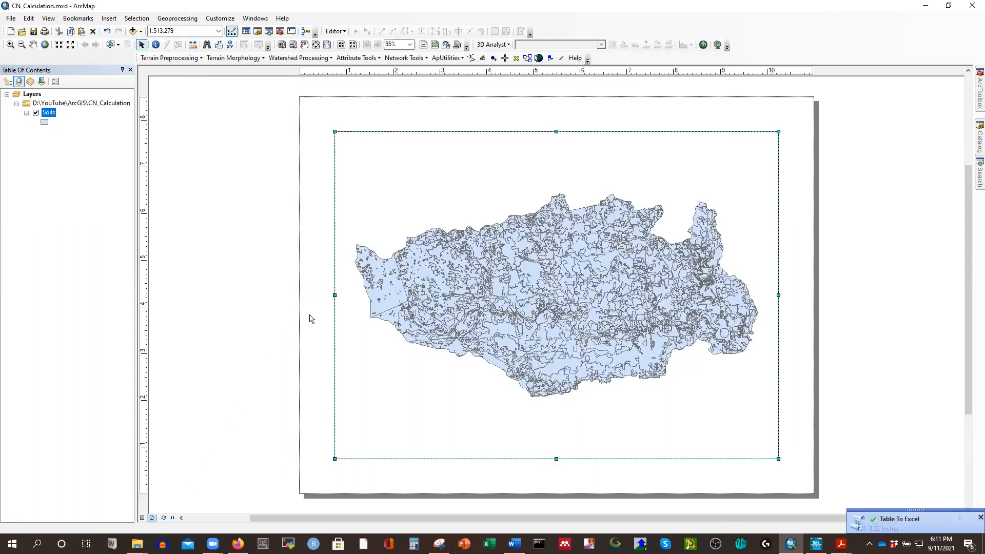
Switch to File Explorer and open Soils_TableToExcel.xls from the scratch folder of CN_Calculation.
click(137, 544)
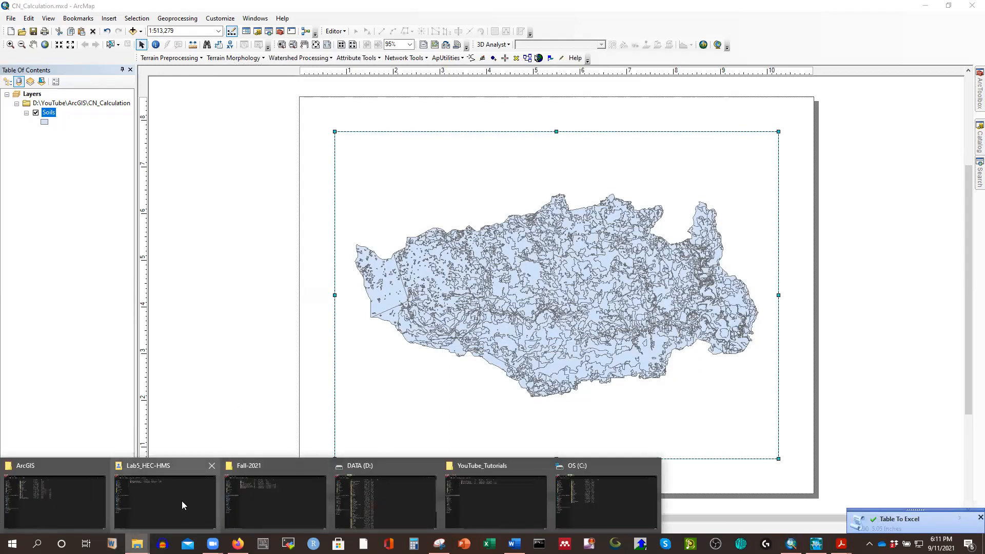
click(84, 492)
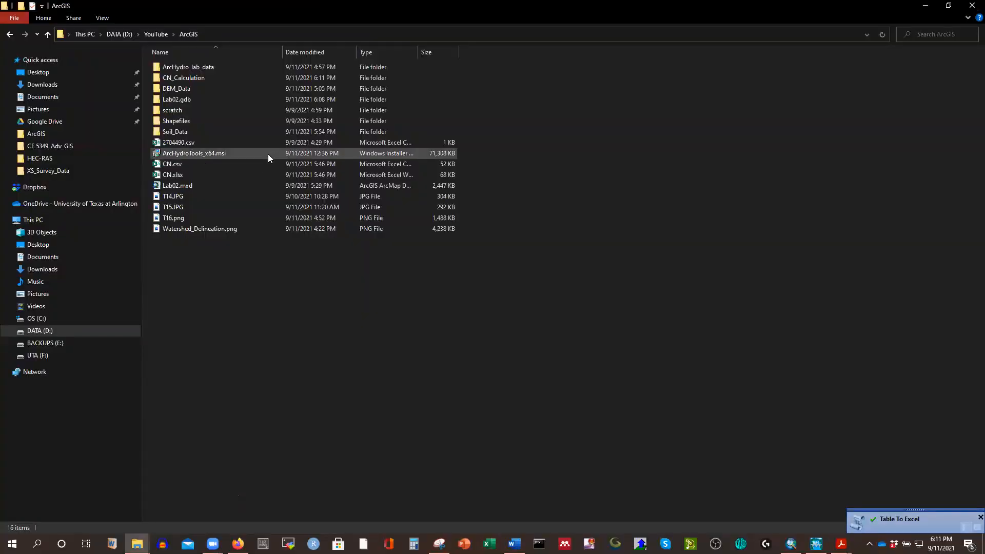
double_click(194, 78)
double_click(176, 78)
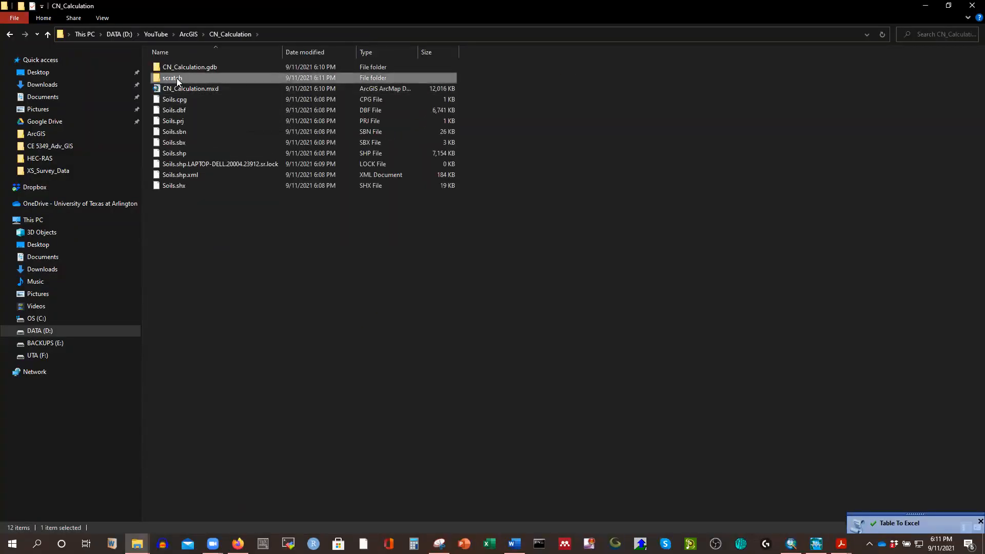
double_click(195, 66)
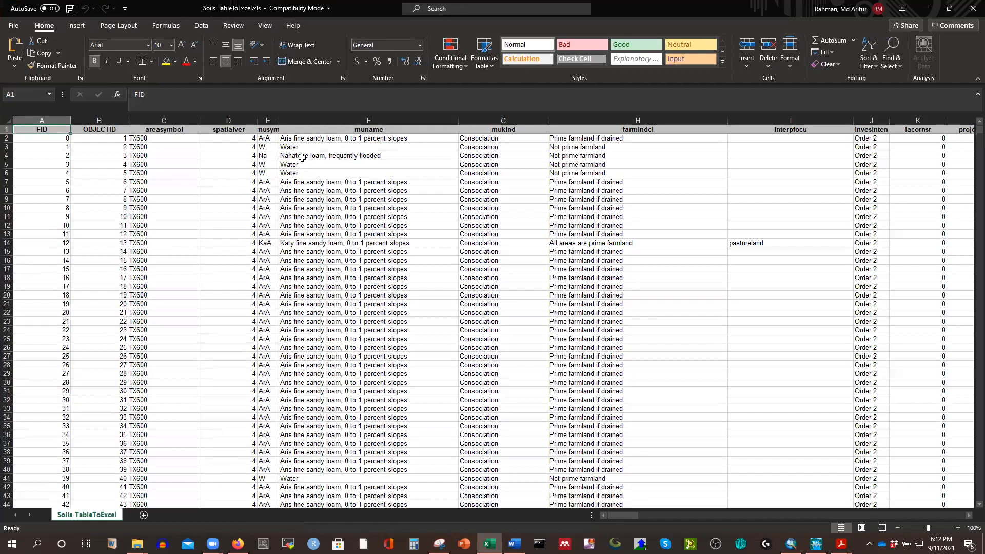
Delete the columns between areasymbol and hydgrpdcd, from spatialver through drclasswet.
click(219, 128)
drag(228, 120, 525, 177)
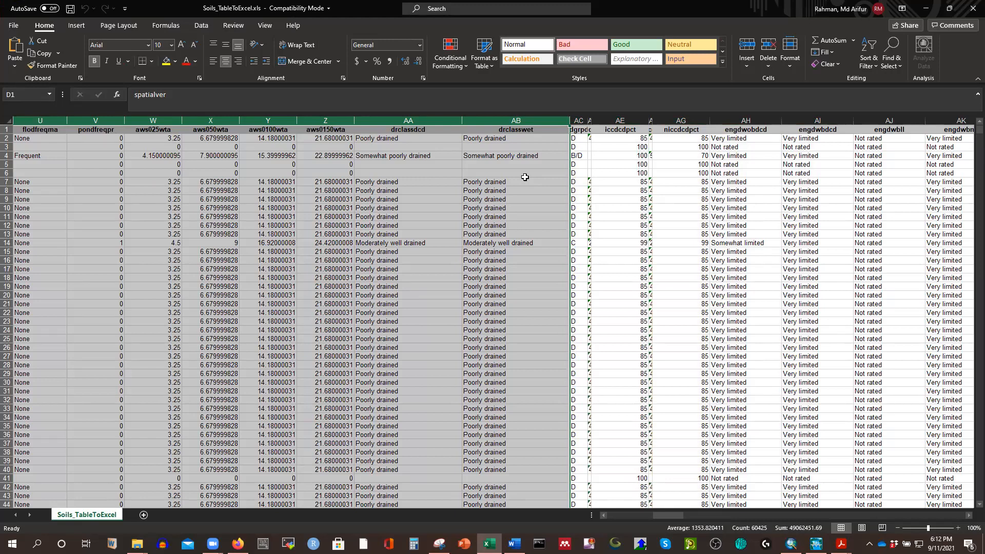
key(ctrl+minus)
click(456, 216)
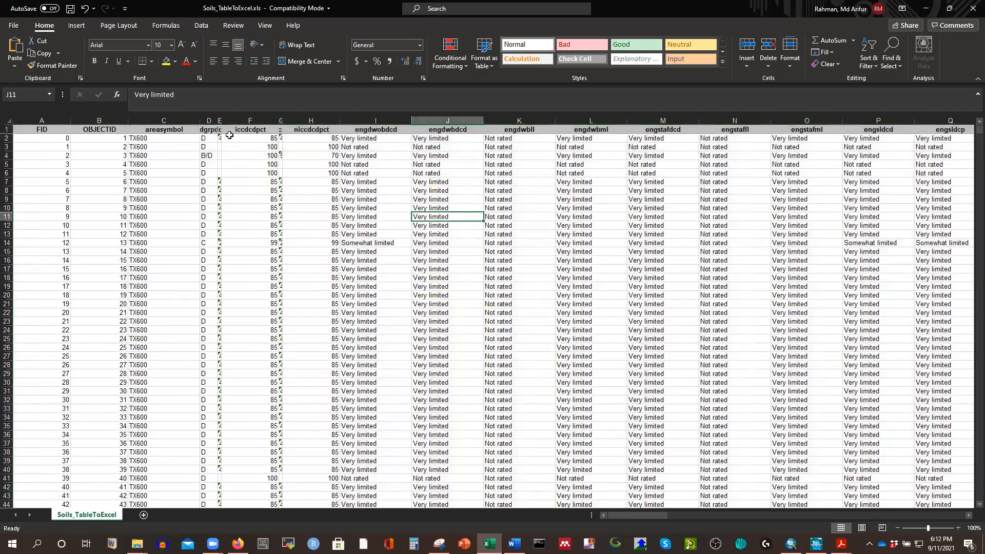
Delete every column after hydgrpdcd, starting from iccdcd.
double_click(220, 119)
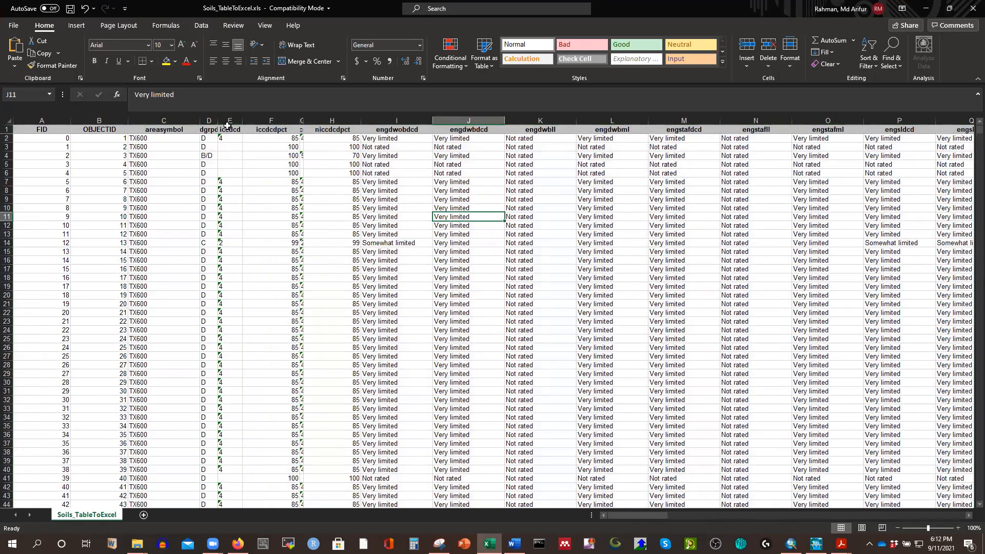
drag(228, 120, 888, 176)
key(ctrl+minus)
click(432, 279)
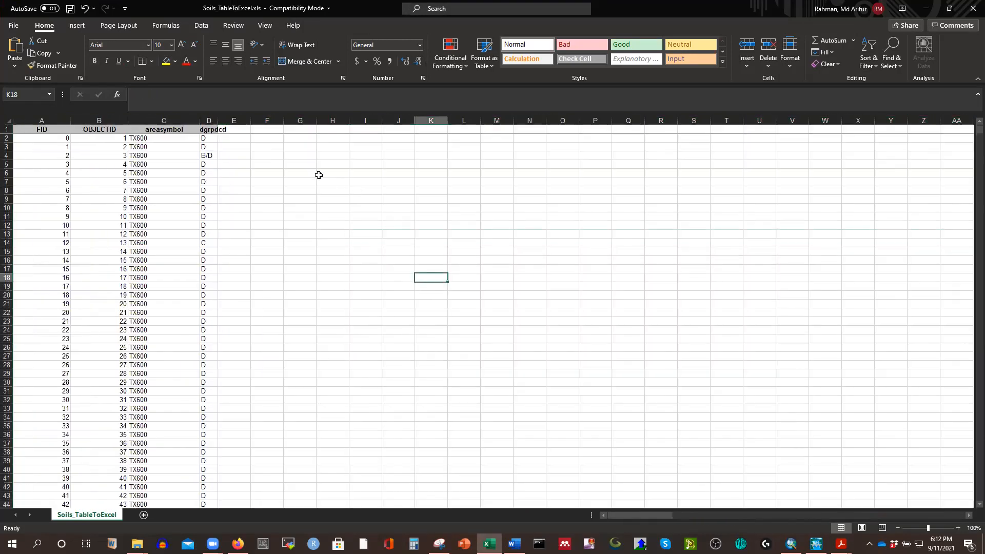
Add a CN header in E1 beside an auto-fitted hydgrpdcd column and save the workbook.
click(233, 129)
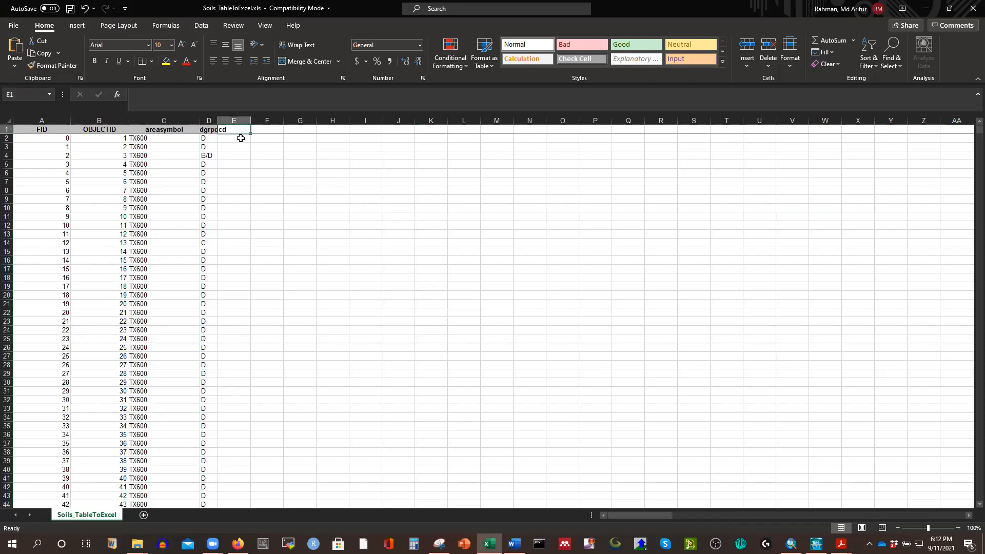
text(CN)
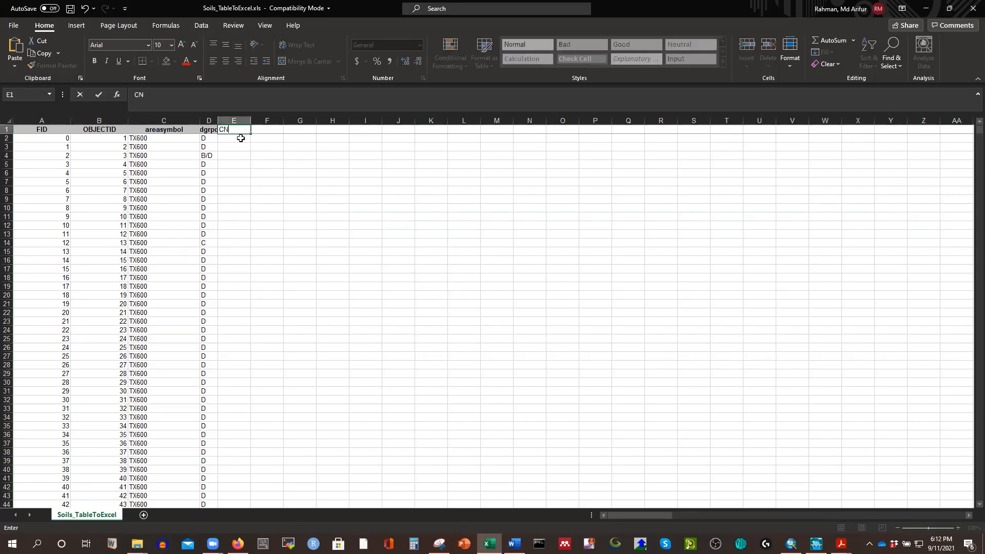
click(460, 251)
double_click(219, 120)
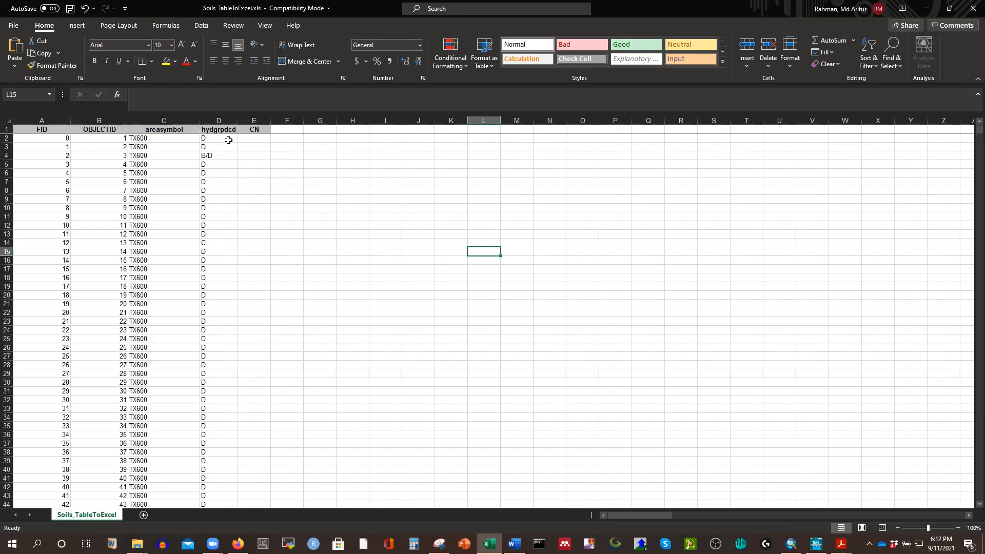
click(70, 8)
Switch to the CN Tables page in Firefox and examine the curve number tables for urban, agricultural and arid land.
click(237, 543)
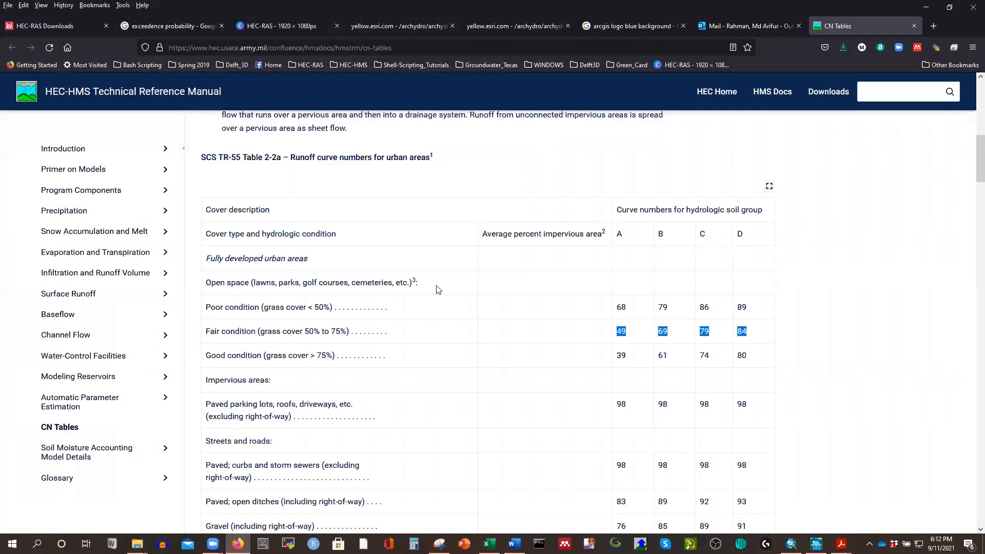
scroll(441, 163, up, 5)
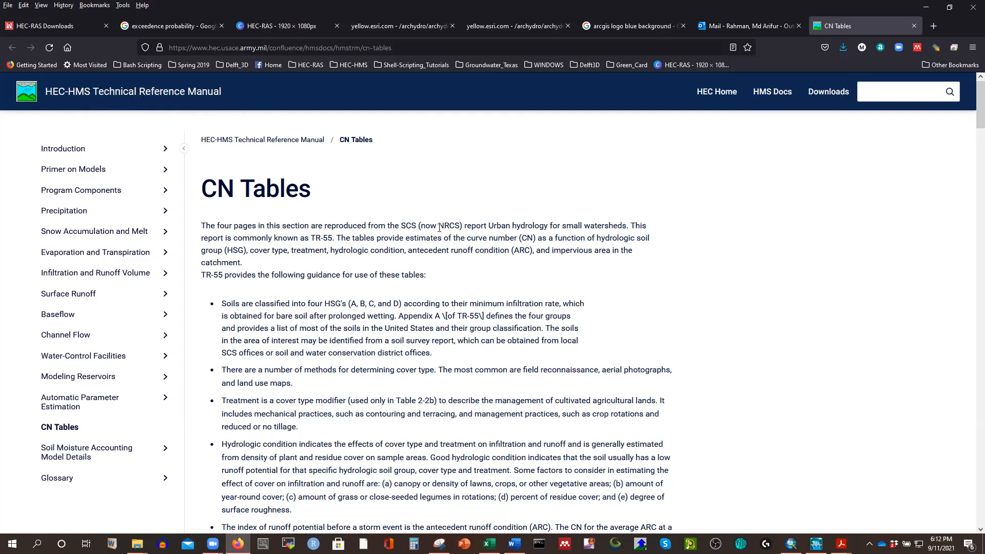
scroll(439, 227, down, 10)
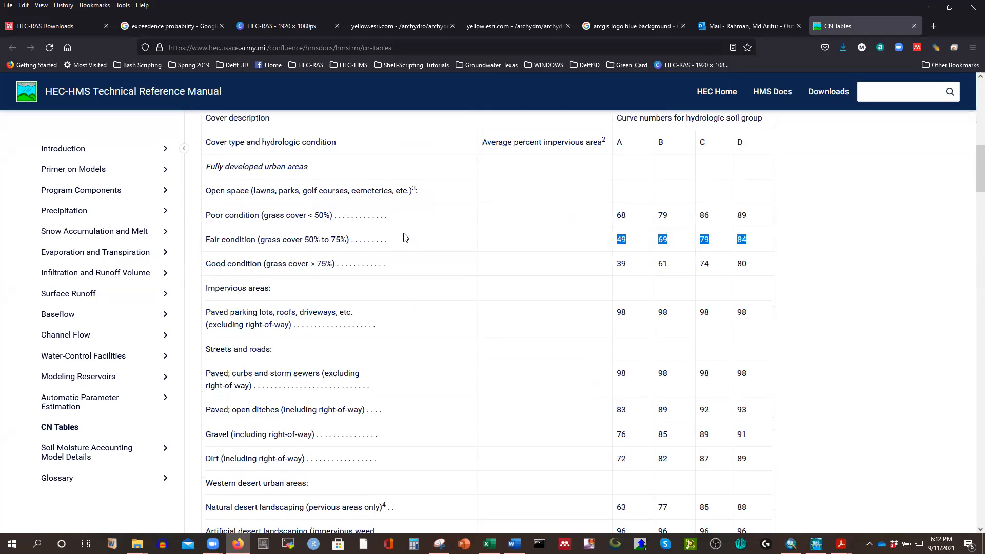
scroll(701, 290, up, 3)
click(796, 273)
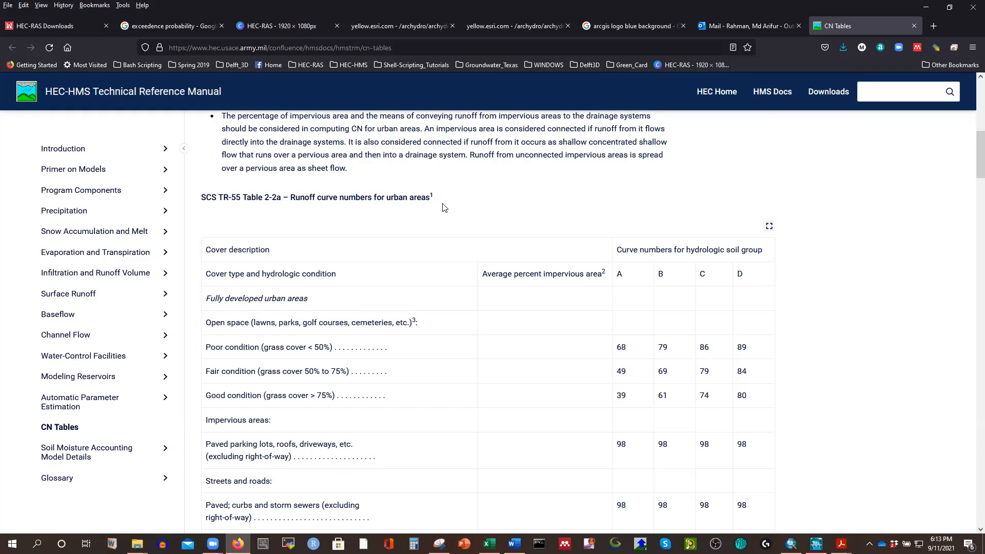
scroll(367, 291, down, 18)
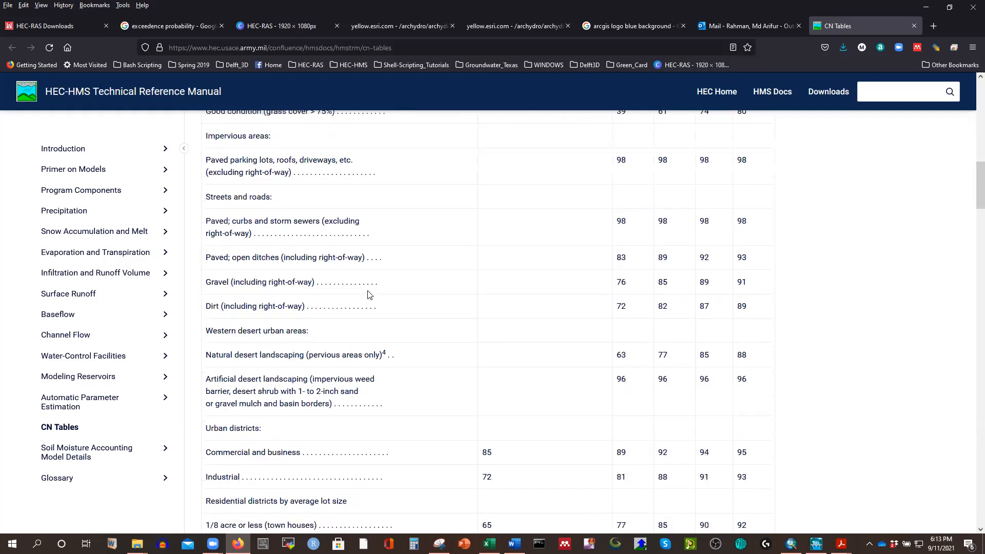
scroll(366, 292, down, 4)
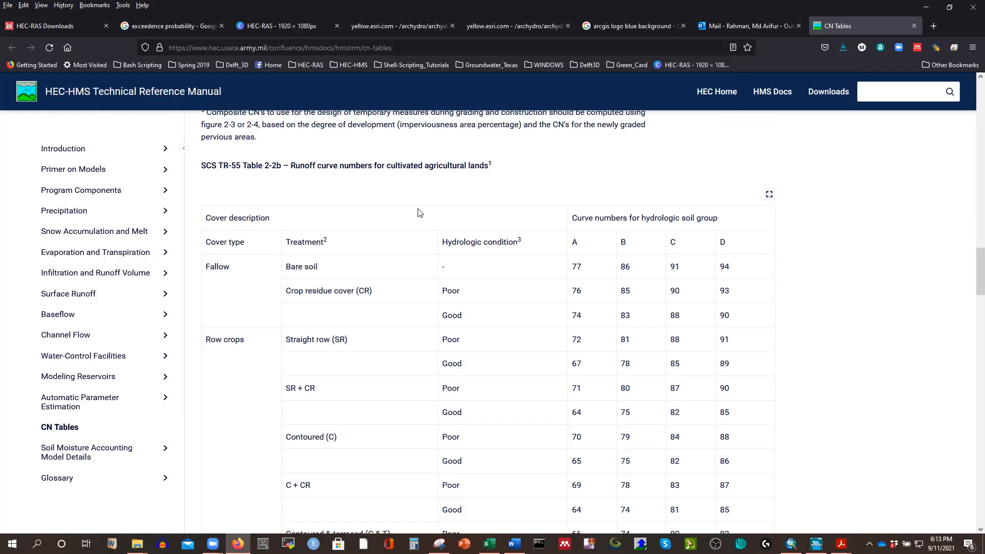
scroll(405, 254, down, 1)
scroll(405, 253, down, 15)
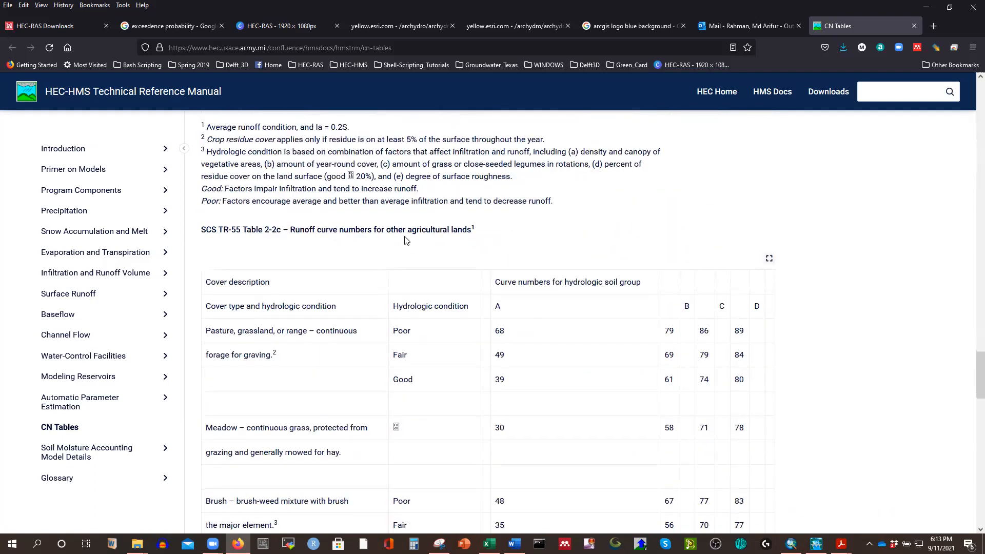
scroll(376, 304, down, 15)
scroll(376, 305, up, 6)
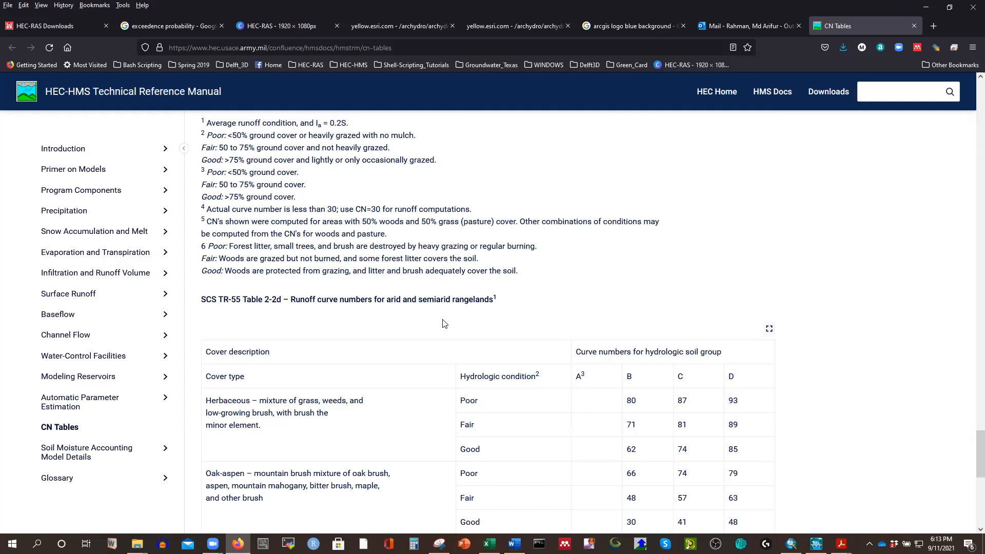
scroll(444, 323, up, 20)
scroll(469, 326, up, 5)
scroll(469, 324, down, 5)
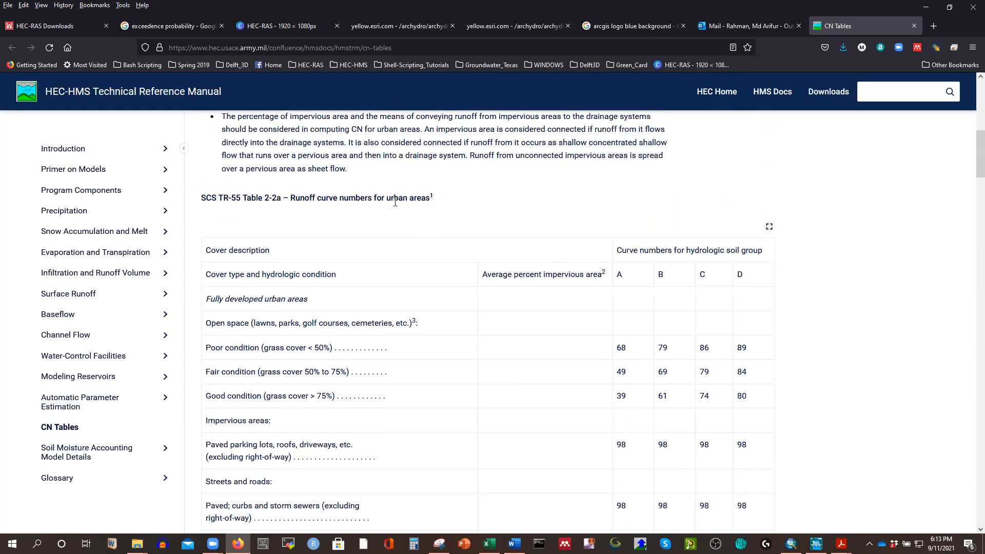
Copy the fair-condition open space curve numbers 49, 69, 79 and 84 from Table 2-2a into J6:M6 of the Excel workbook.
scroll(725, 314, down, 2)
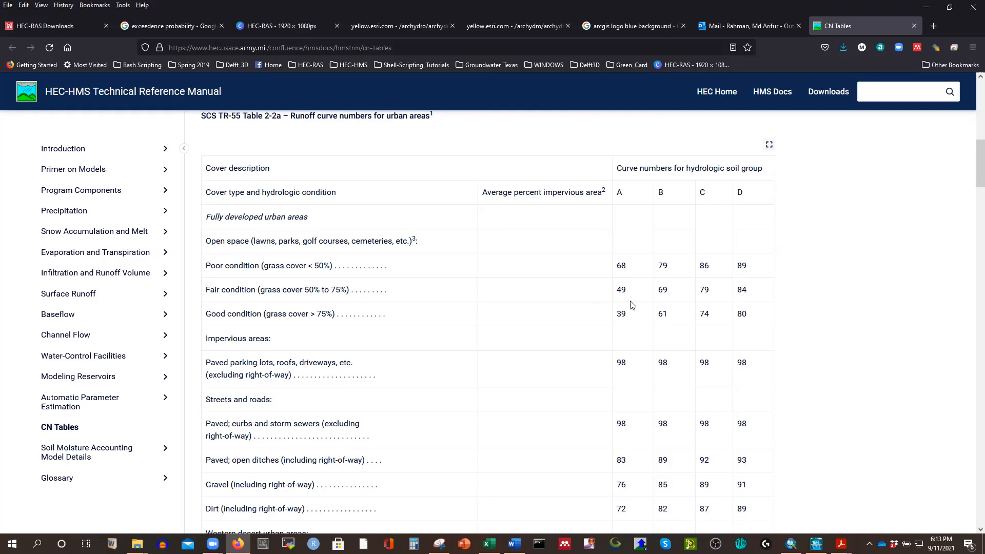
drag(618, 294, 750, 299)
key(ctrl+c)
click(488, 543)
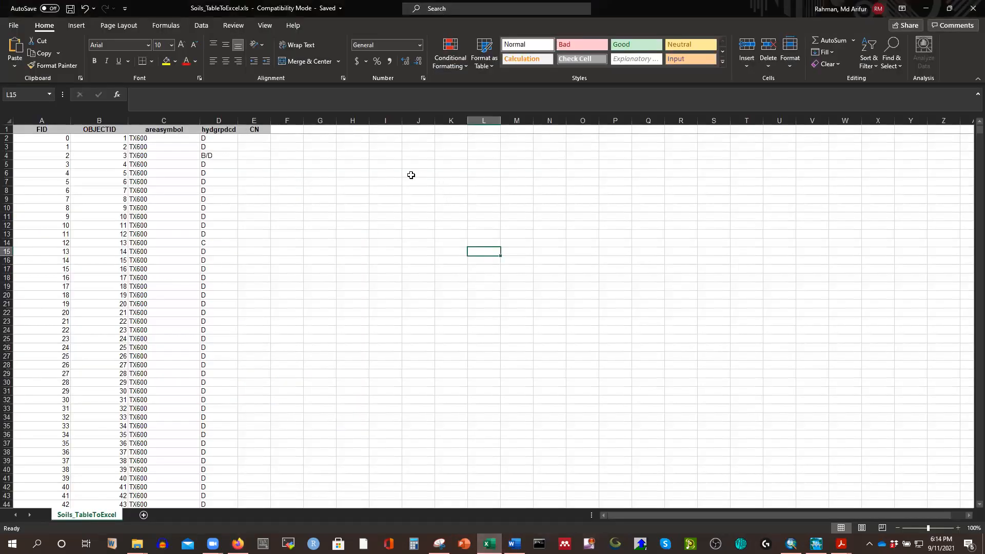
click(423, 173)
key(ctrl+v)
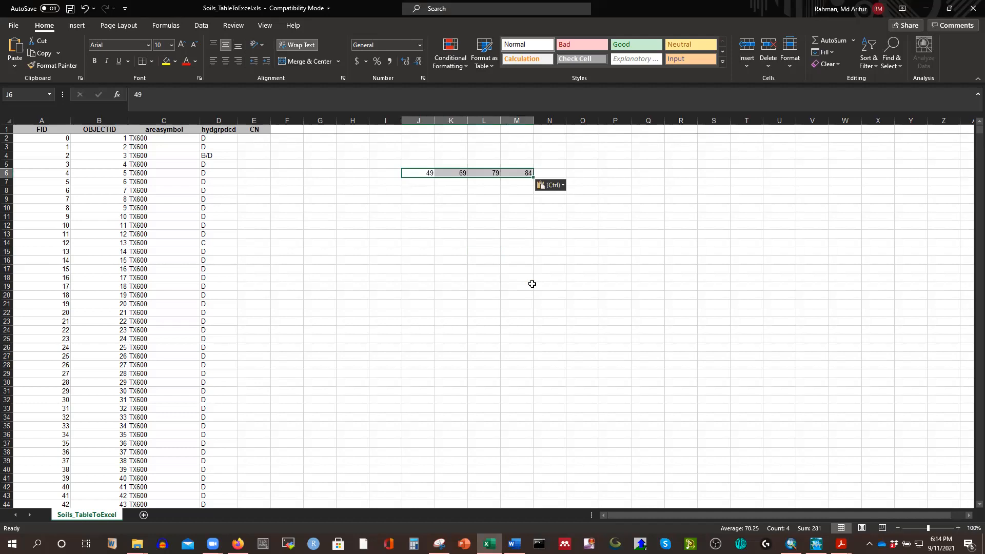
click(502, 204)
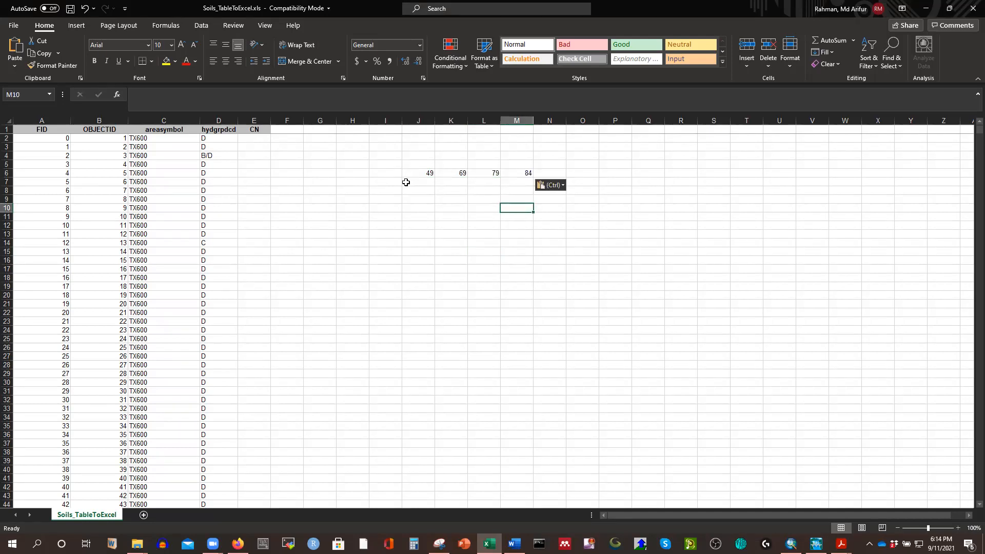
Copy the hydgrpdcd and CN headers to H3:I3 as the headings of a lookup table.
drag(226, 133, 255, 132)
key(ctrl+c)
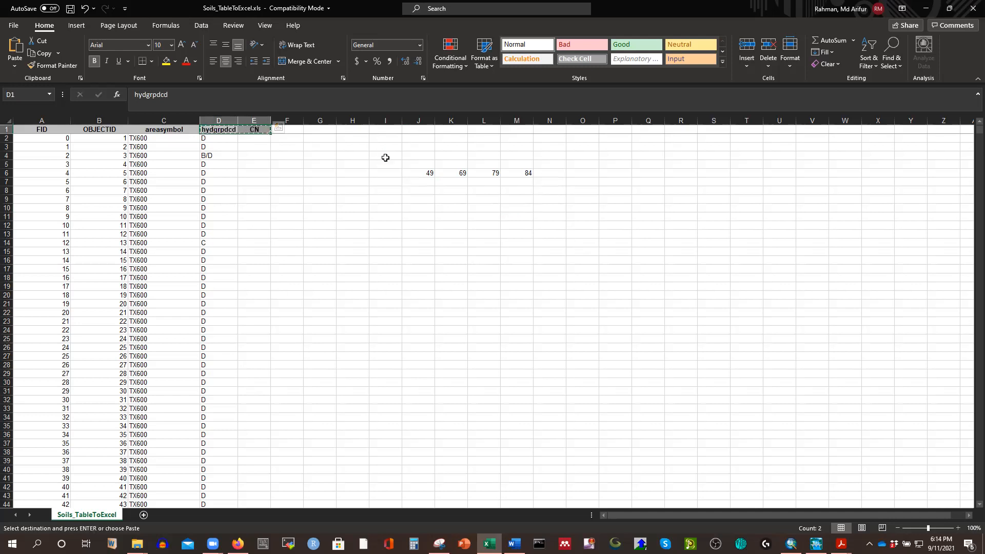
click(358, 147)
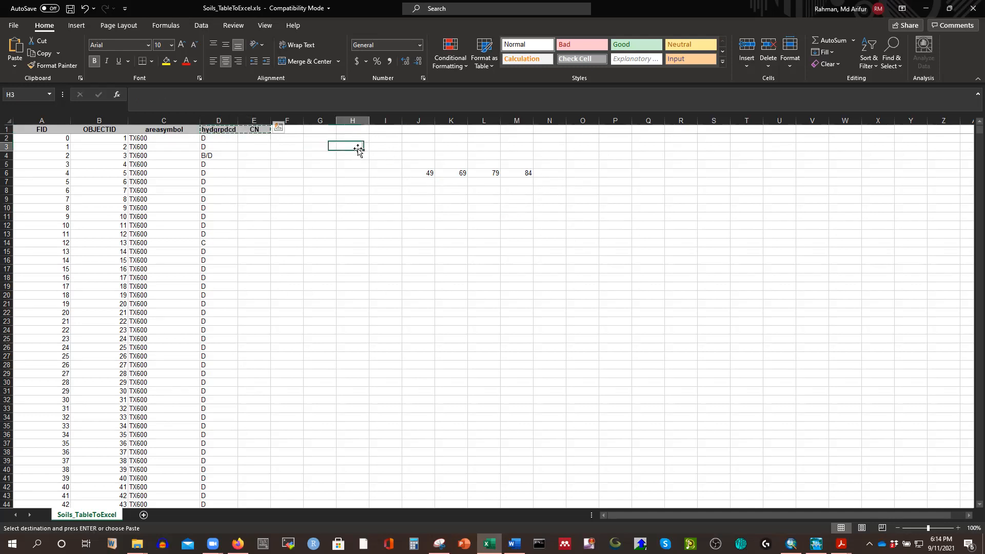
key(ctrl+v)
click(471, 287)
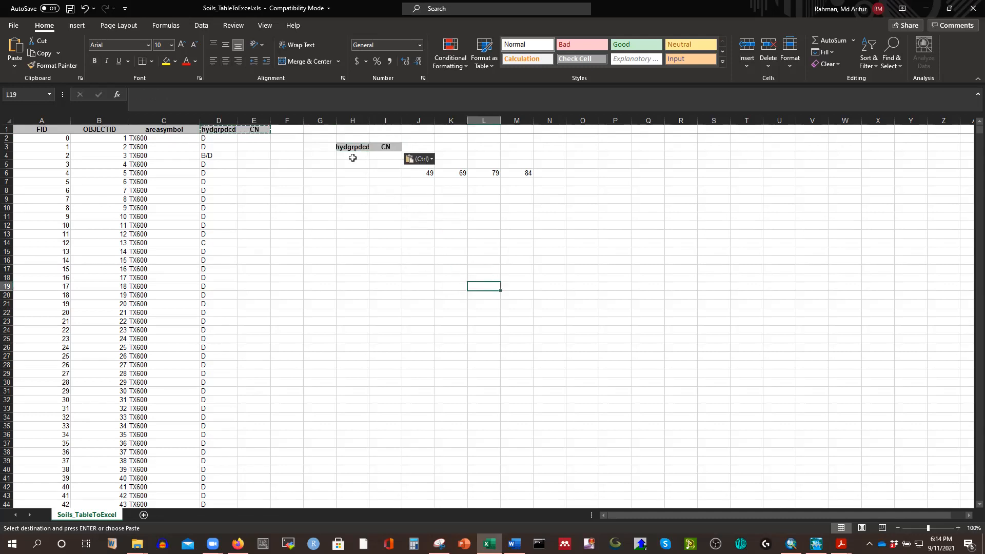
Enter the soil groups A, B, C and D in H4:H7 under the copied hydgrpdcd header.
click(353, 156)
text(A)
key(Return)
text(B)
key(Return)
text(C)
key(Return)
text(D)
click(474, 216)
Paste the curve numbers from J6:M6 transposed into I4:I7 under the lookup table's CN header.
drag(429, 173, 528, 173)
key(ctrl+c)
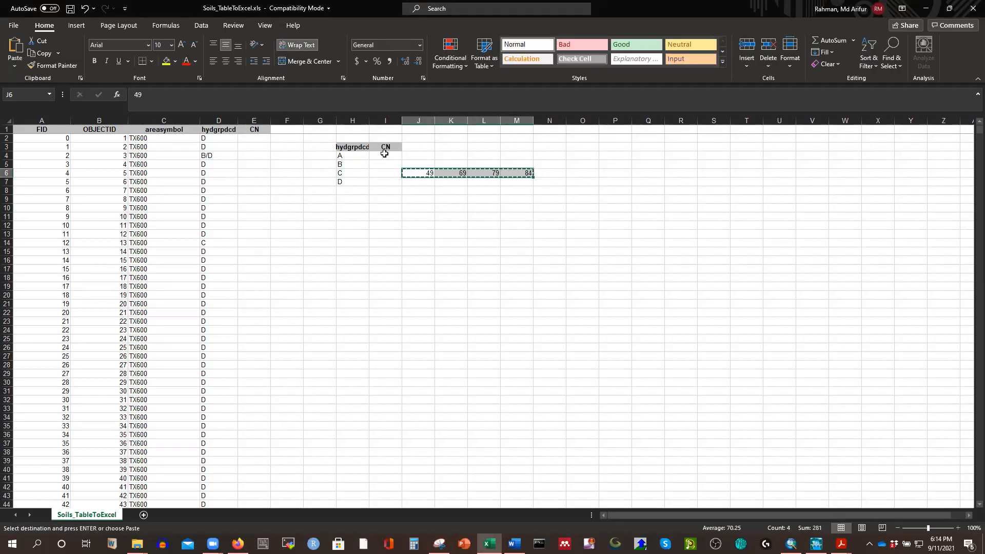
right_click(386, 154)
mouse_move(488, 226)
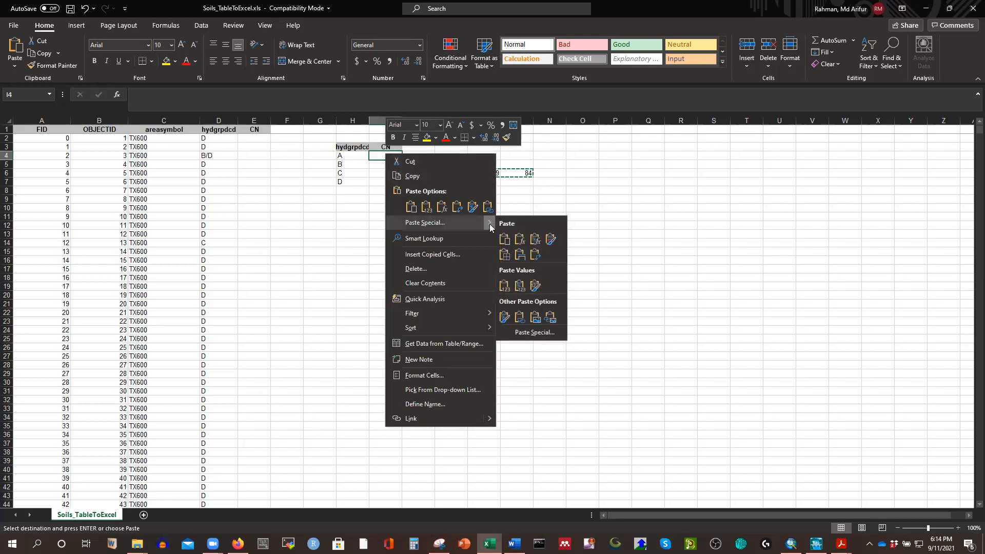
click(537, 336)
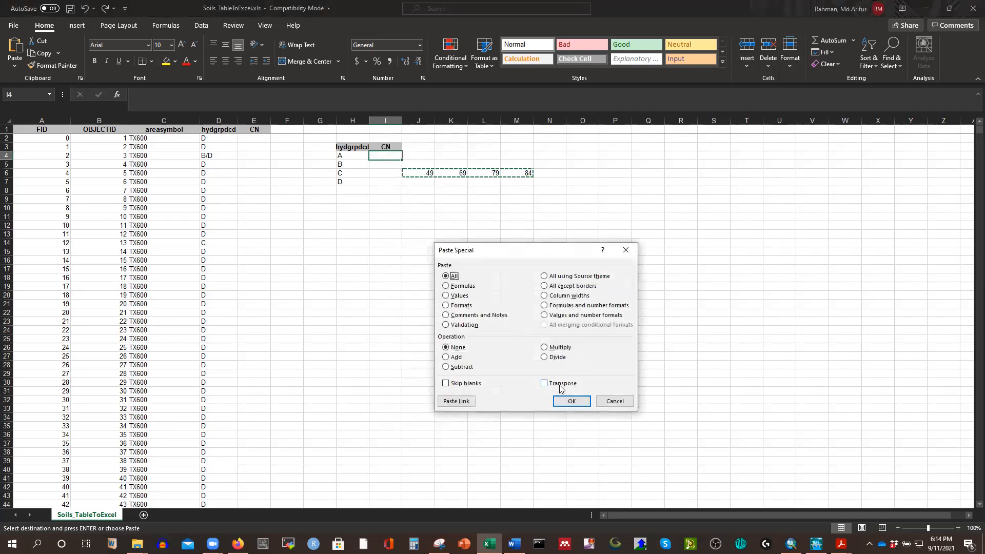
click(562, 382)
click(569, 397)
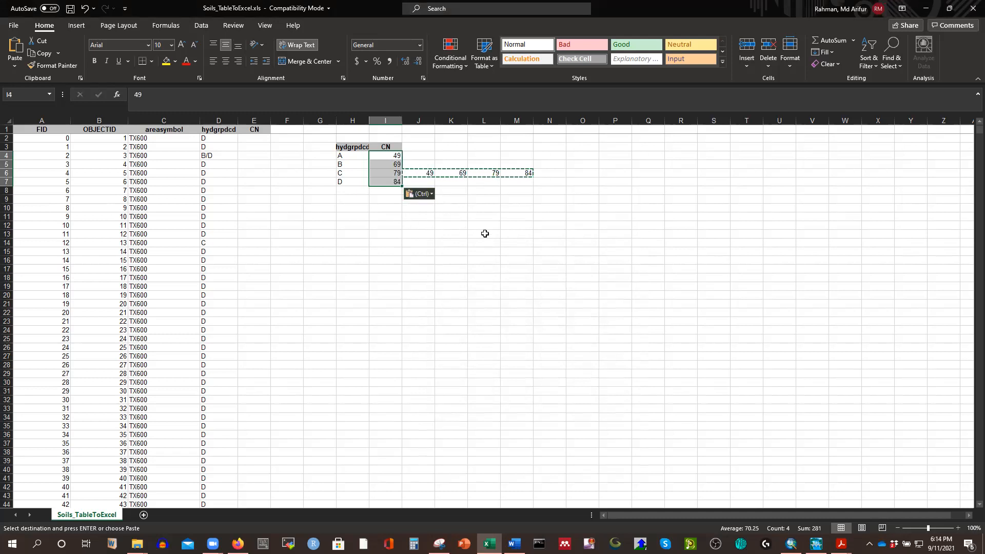
Copy the B/D soil group from D4 into H8 below group D in the lookup table.
click(214, 159)
key(ctrl+c)
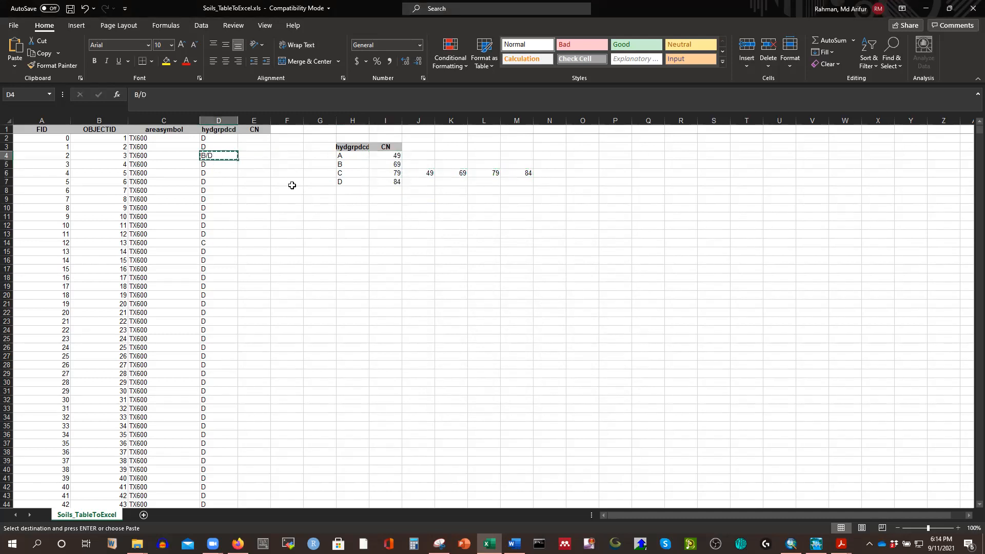
click(342, 191)
key(ctrl+v)
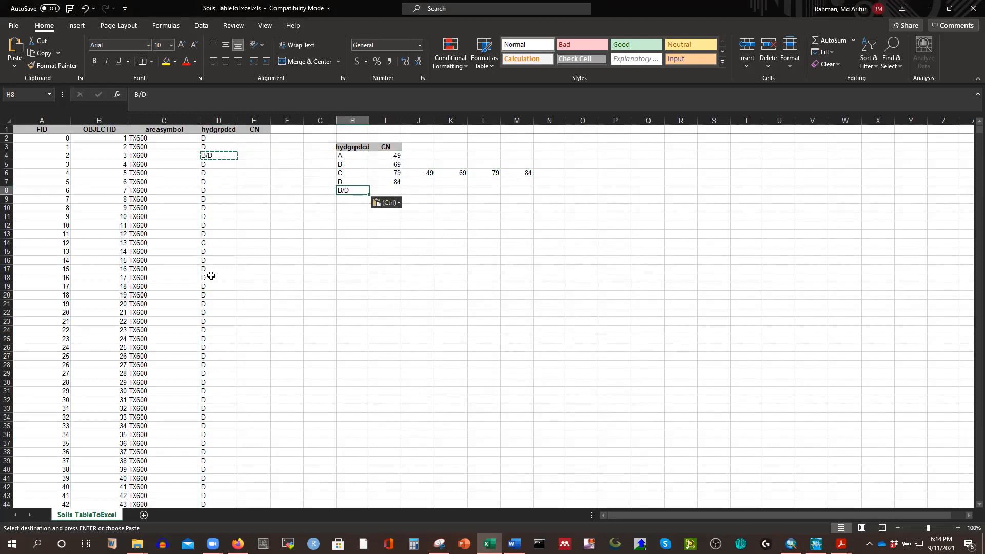
Copy the C/D soil group from D115 into H9 below B/D in the lookup table.
scroll(218, 315, down, 18)
scroll(220, 318, down, 17)
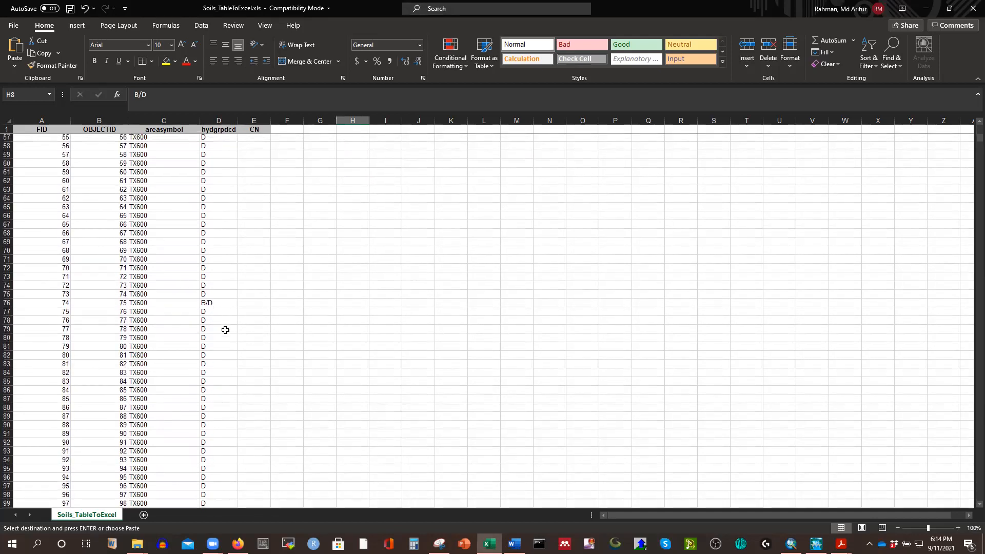
click(216, 208)
scroll(385, 312, up, 20)
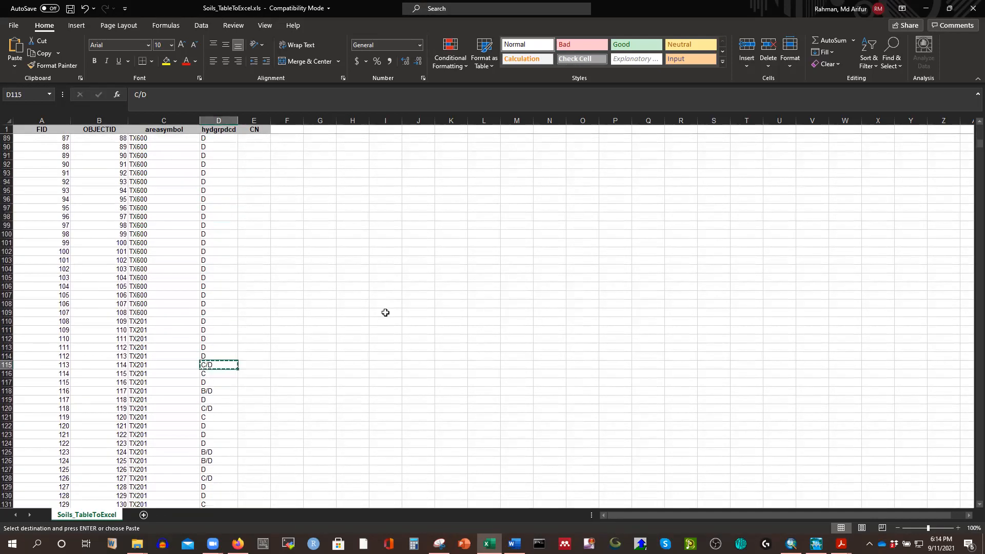
click(347, 199)
key(ctrl+v)
key(ctrl)
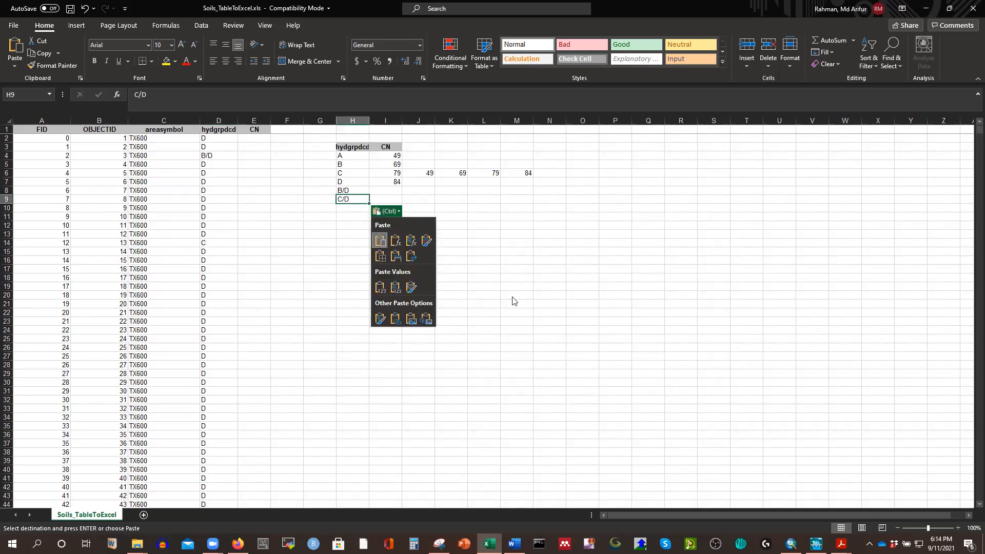
key(ctrl)
Look through the hydgrpdcd column for soil groups still missing from the lookup table.
scroll(222, 330, down, 20)
scroll(222, 334, down, 20)
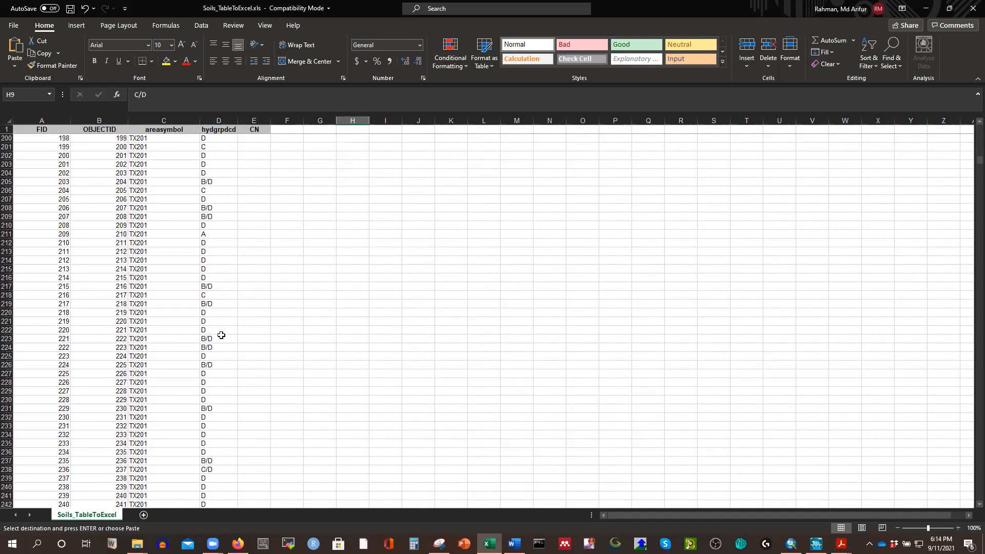
scroll(220, 335, down, 13)
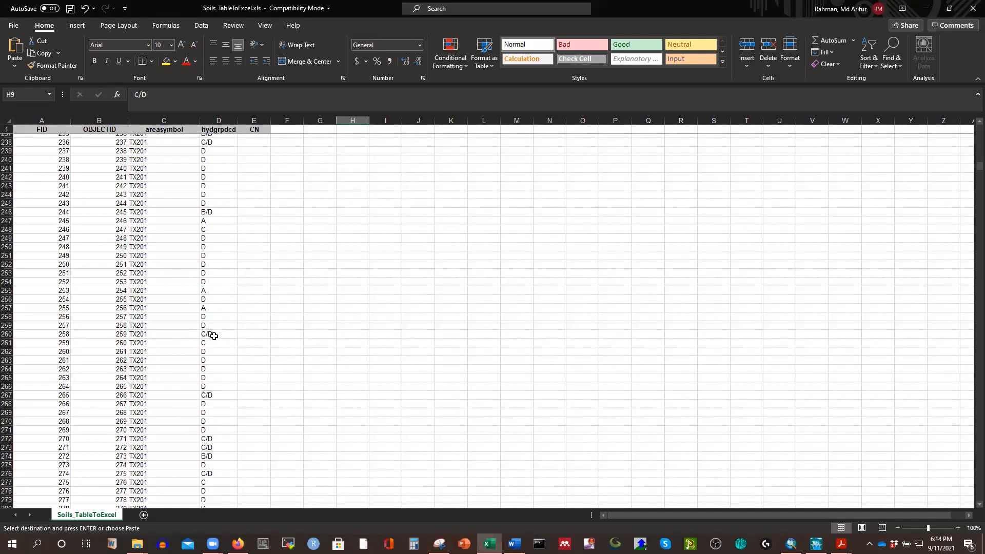
scroll(214, 335, down, 5)
scroll(214, 335, down, 20)
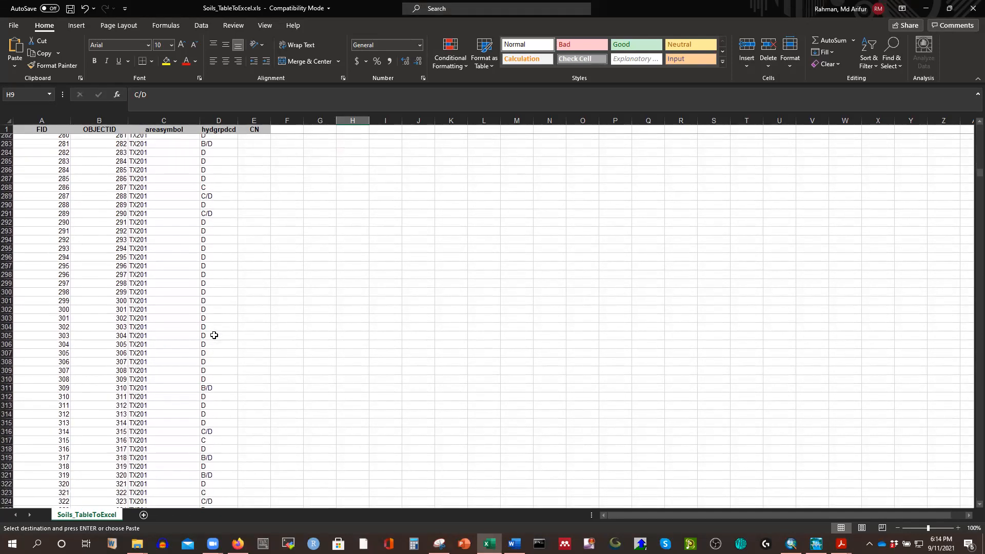
scroll(224, 366, down, 20)
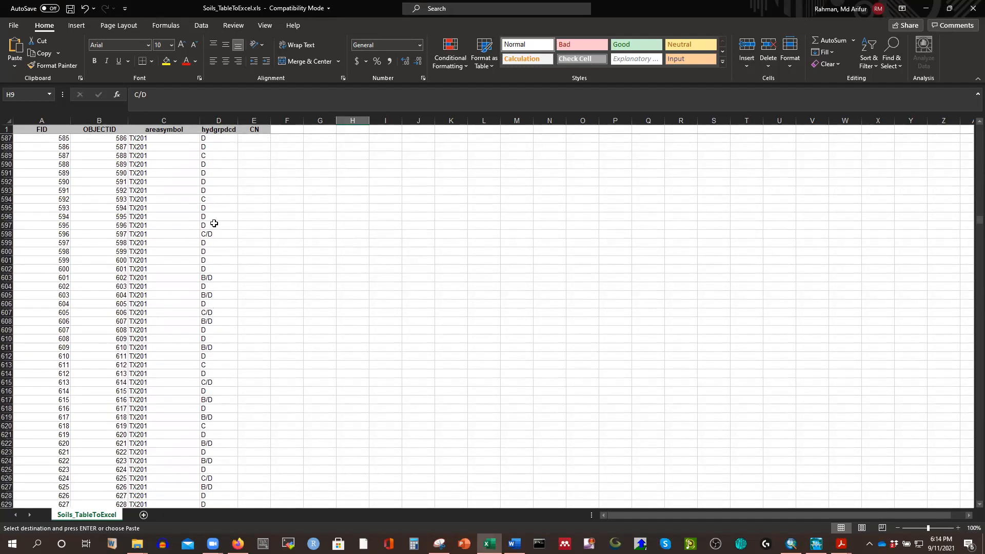
scroll(342, 290, up, 20)
scroll(343, 289, up, 20)
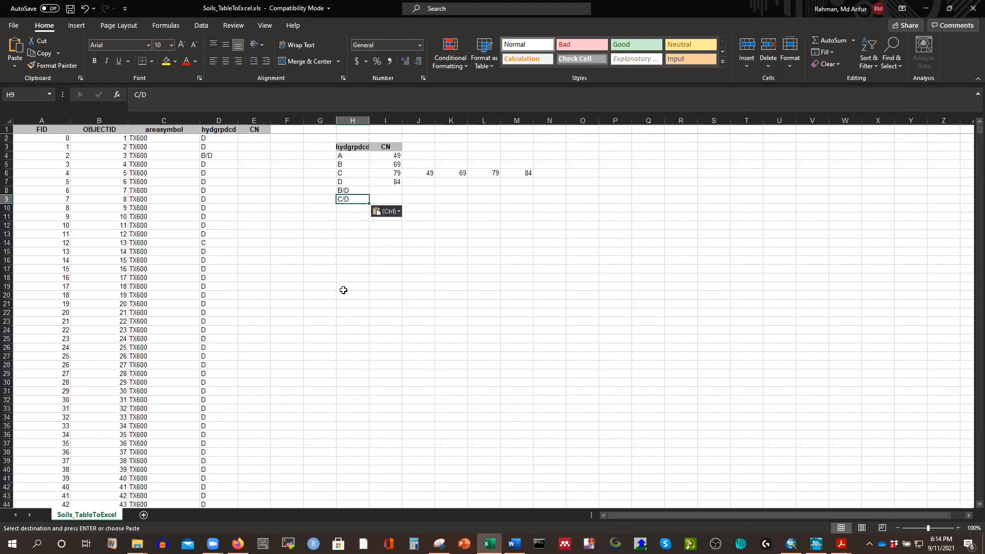
click(570, 234)
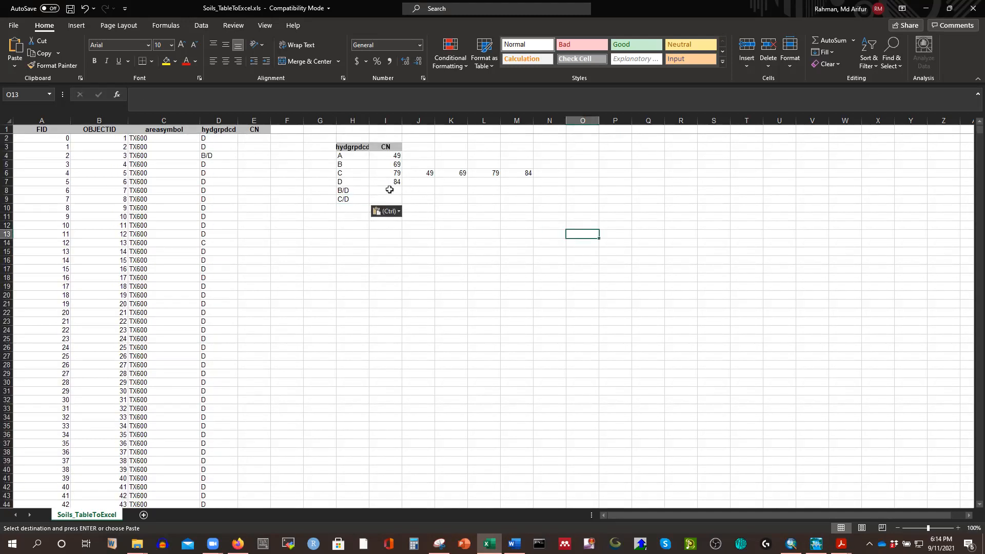
Enter =(I5+I7)/2 in I8 to average the B and D curve numbers for the B/D group.
click(391, 190)
text(=)
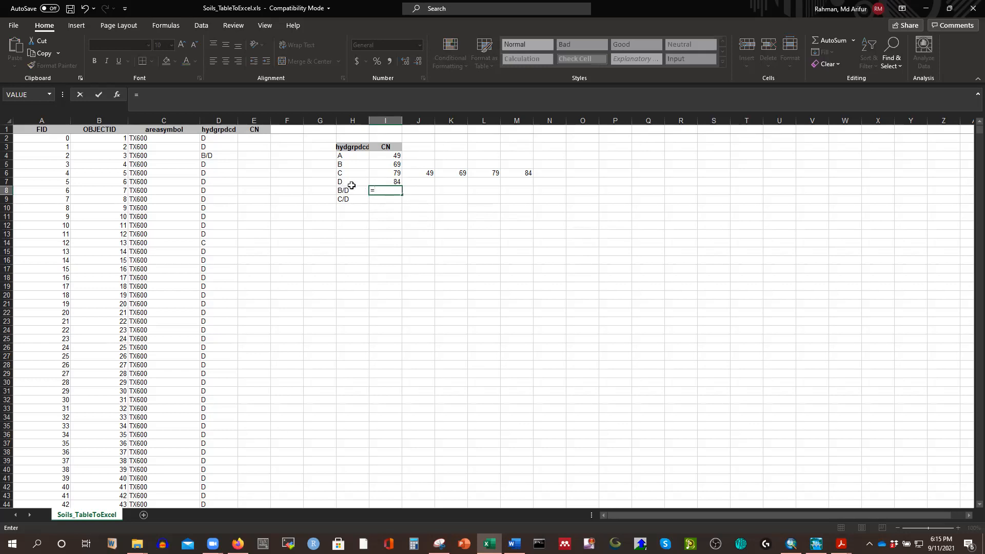
click(389, 163)
text(+)
click(400, 181)
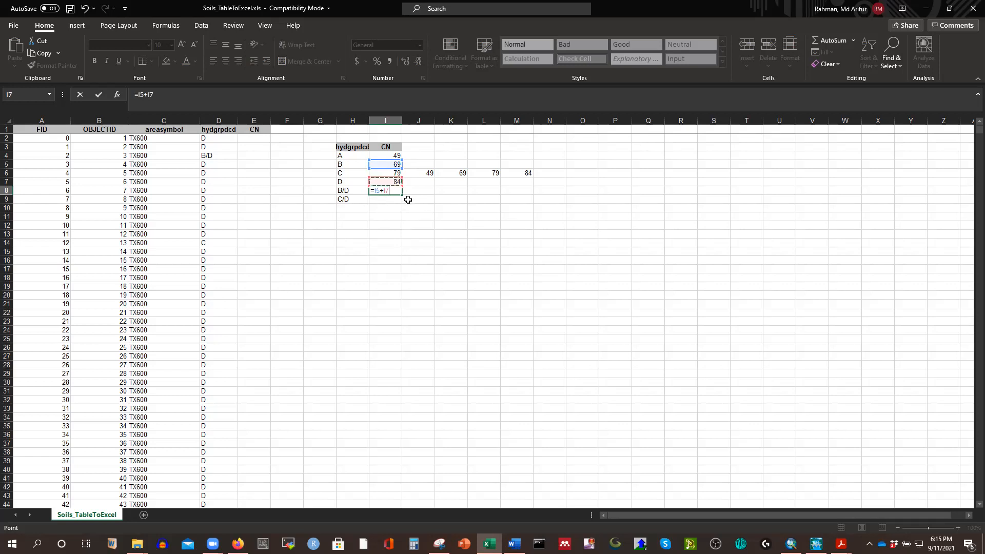
click(158, 93)
text(()
key(Return)
click(386, 190)
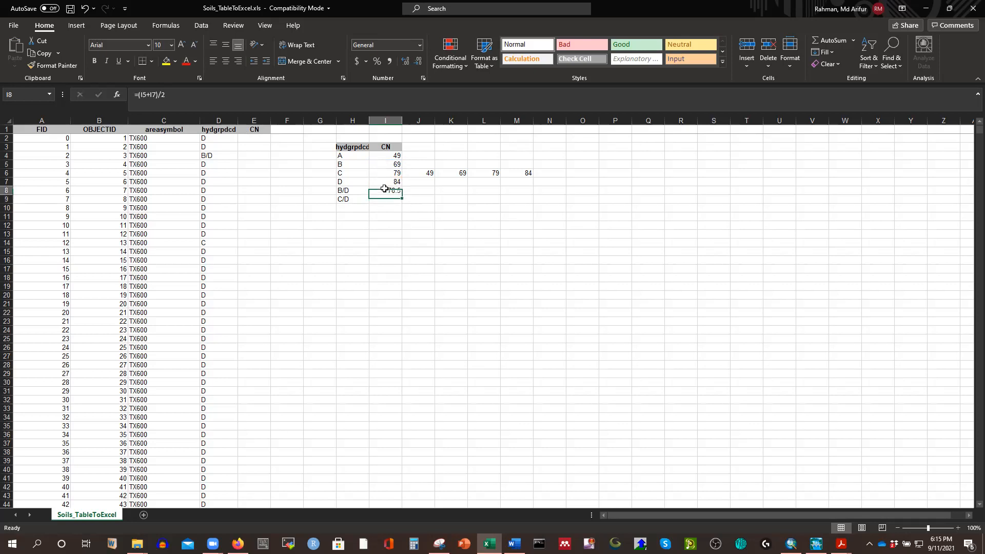
click(419, 215)
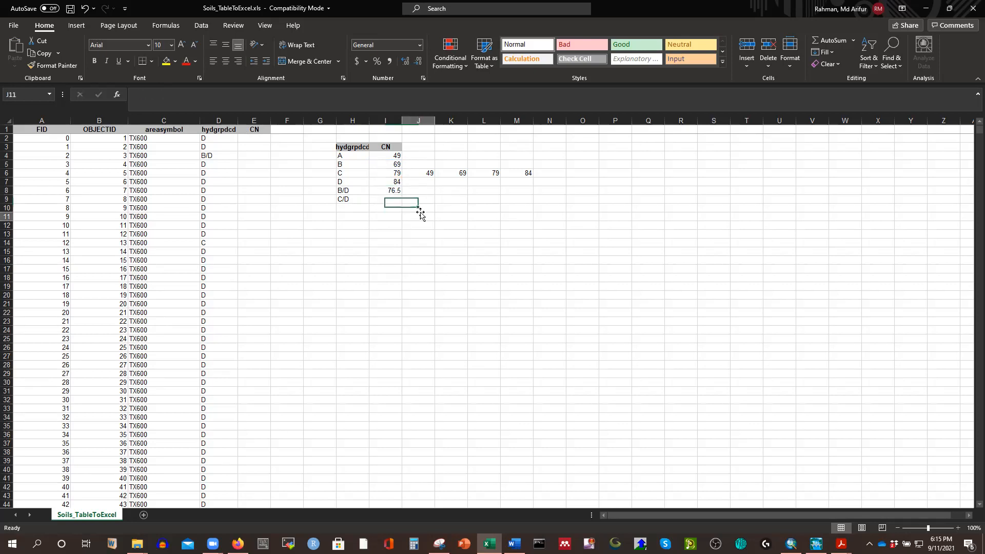
Enter a formula in I9 averaging the C and D curve numbers in I6 and I7 for the C/D group.
click(388, 200)
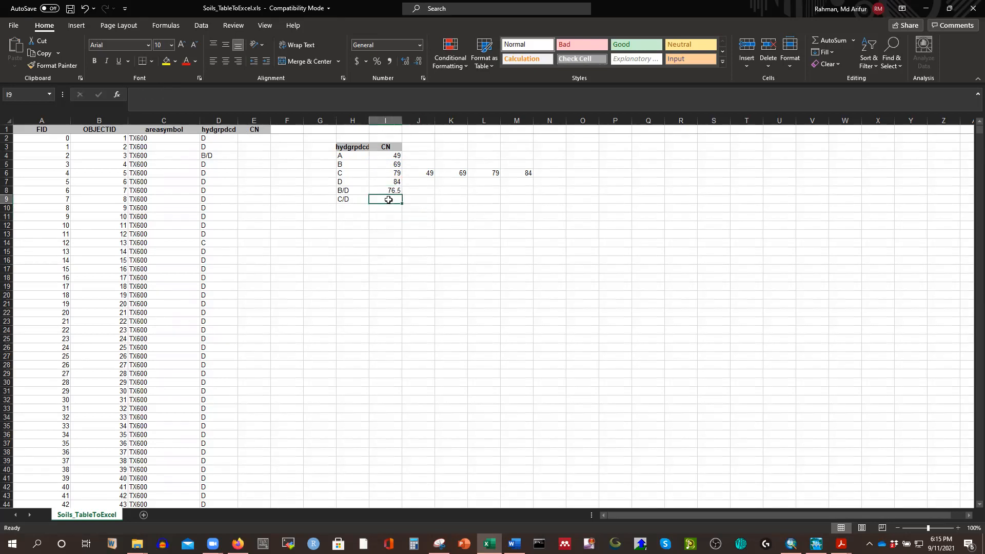
text(=)
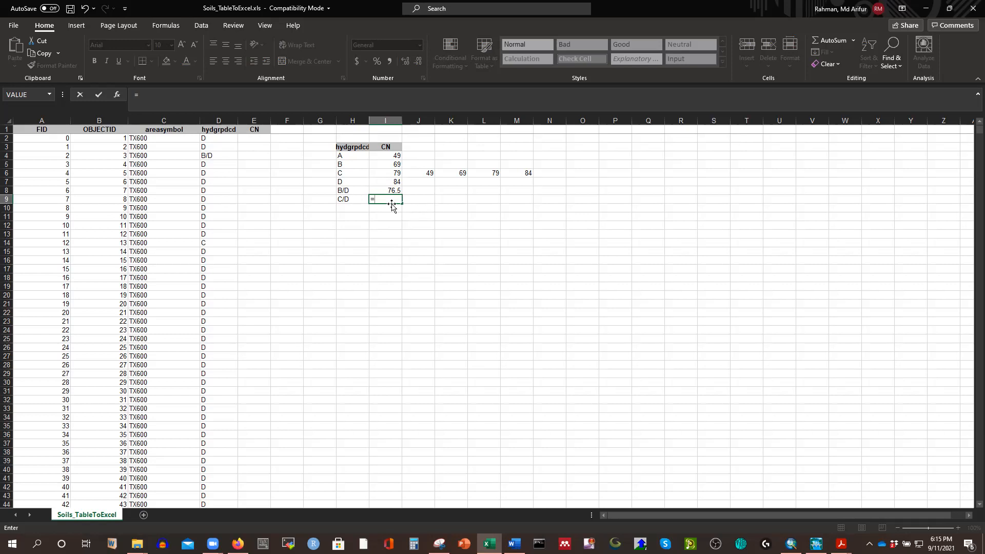
click(391, 173)
text(+)
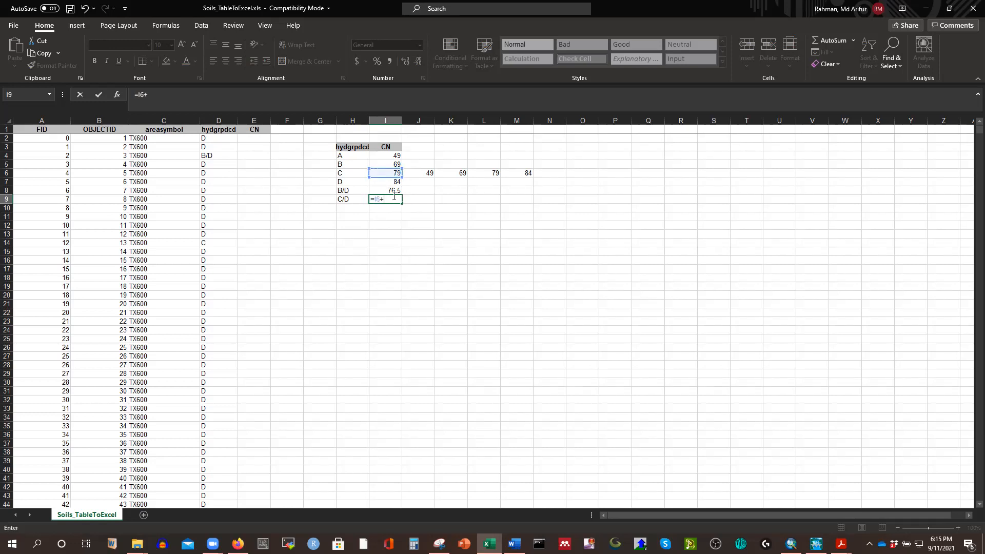
click(390, 182)
text())
key(Return)
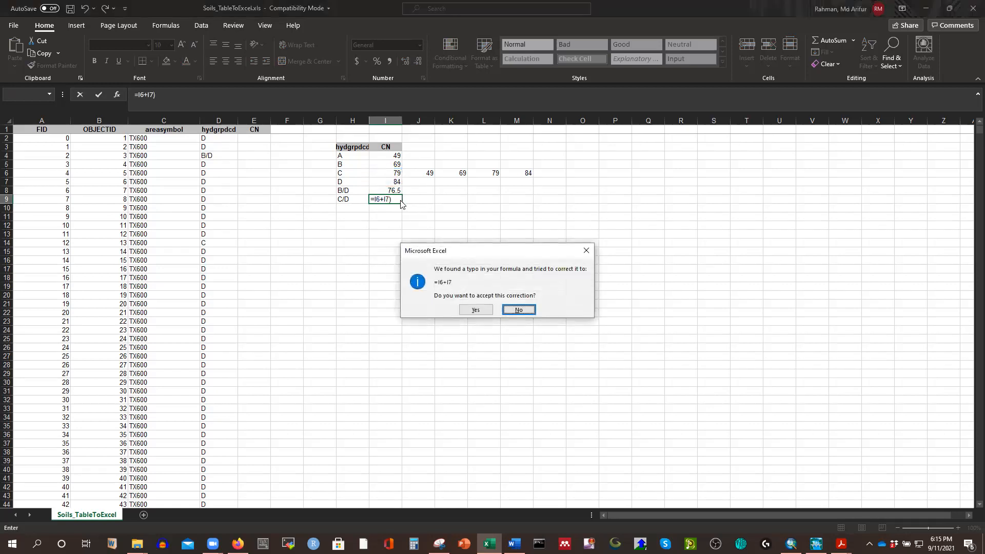
key(Return)
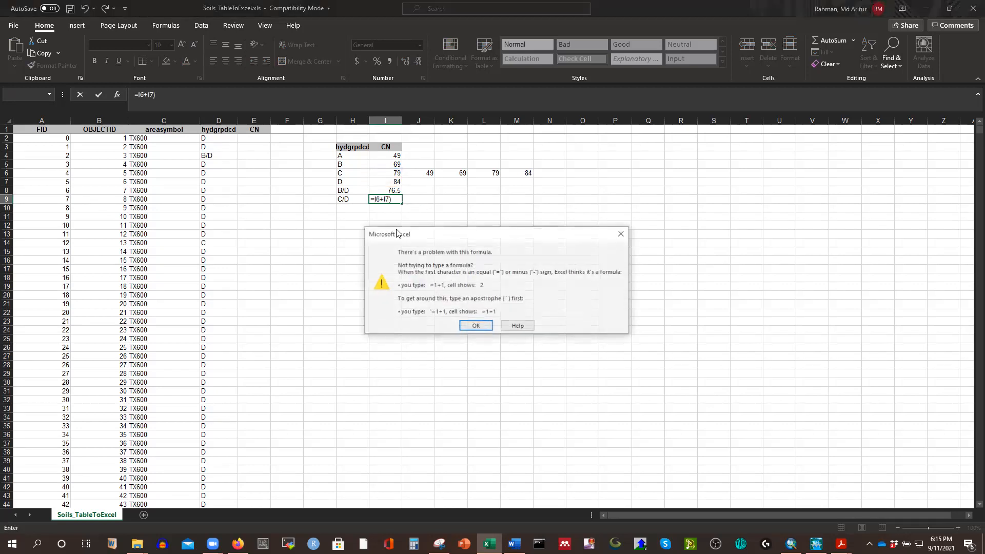
key(Left)
key(Left)
key(Left)
key(Left)
key(Left)
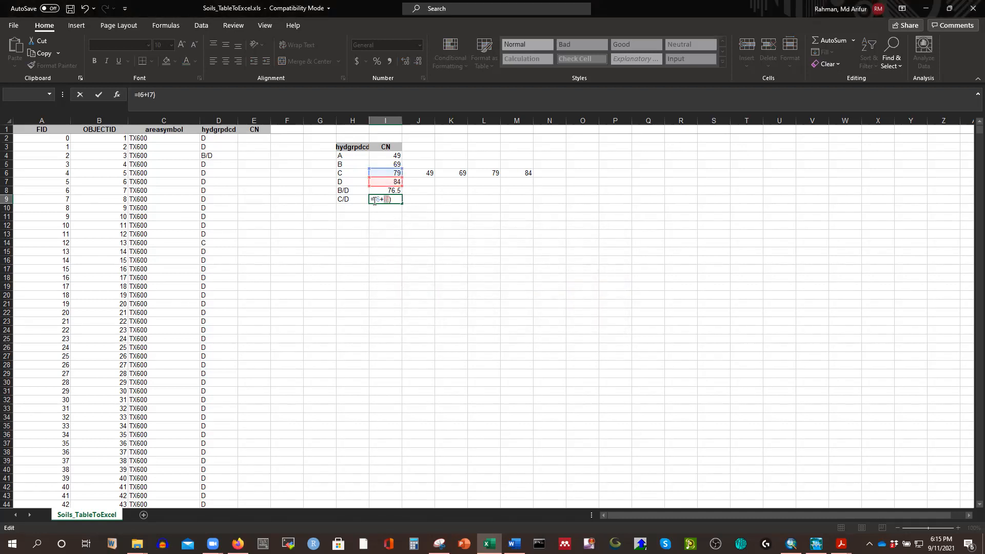
text(()
key(Return)
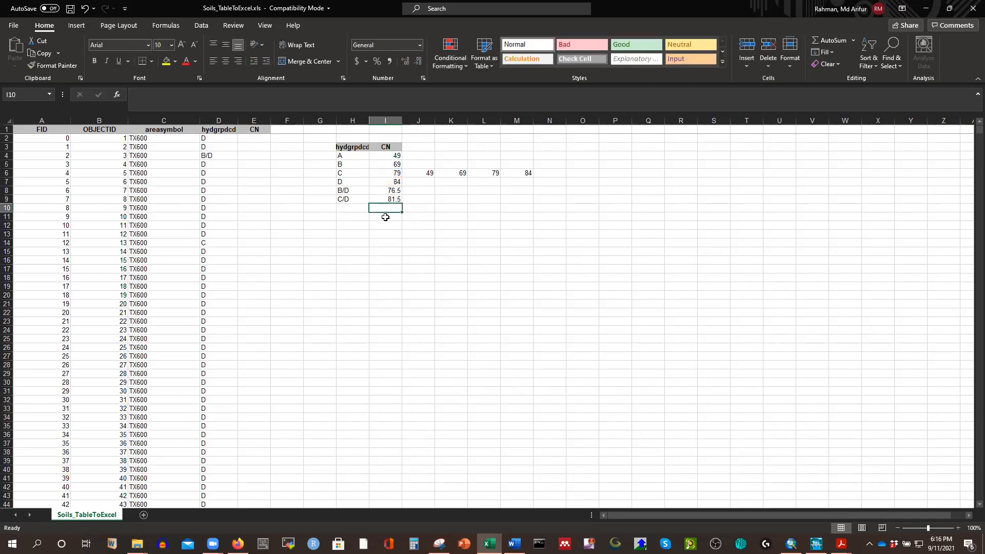
Delete the leftover curve numbers in J6:M6 beside the lookup table.
click(464, 213)
drag(425, 173, 530, 173)
key(Delete)
click(553, 253)
Compare the empty CN cells E2 and E4 with the lookup table's curve numbers for groups D and B/D.
drag(338, 146, 392, 209)
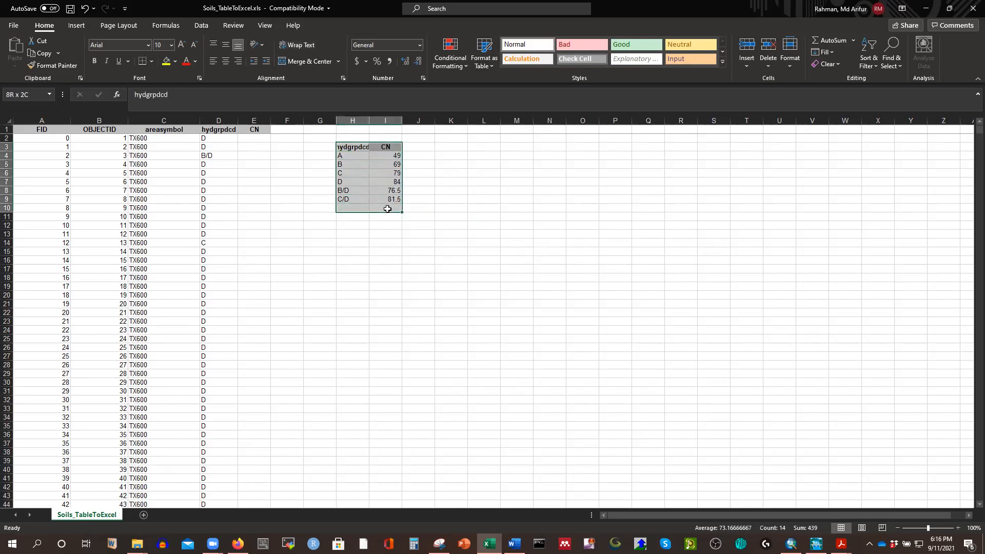
click(492, 205)
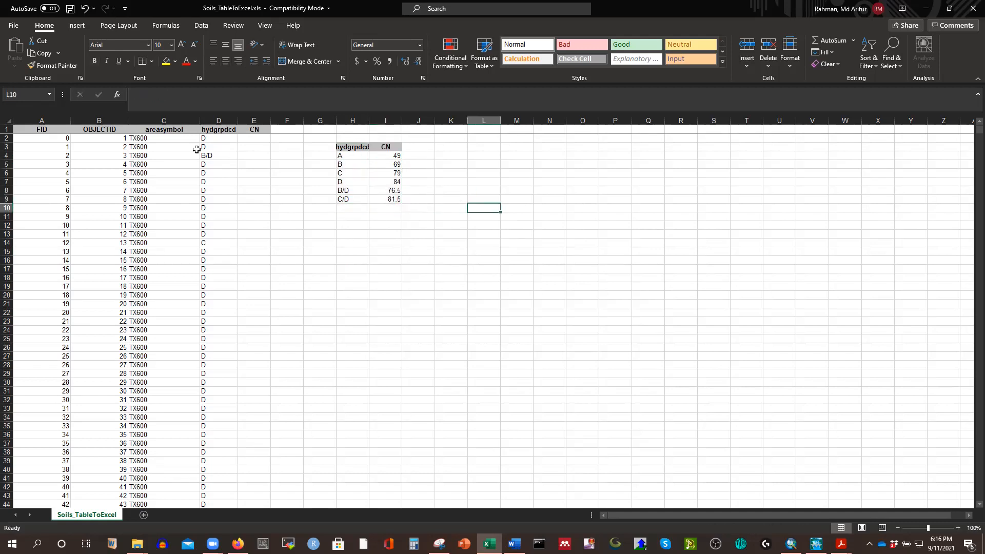
click(254, 139)
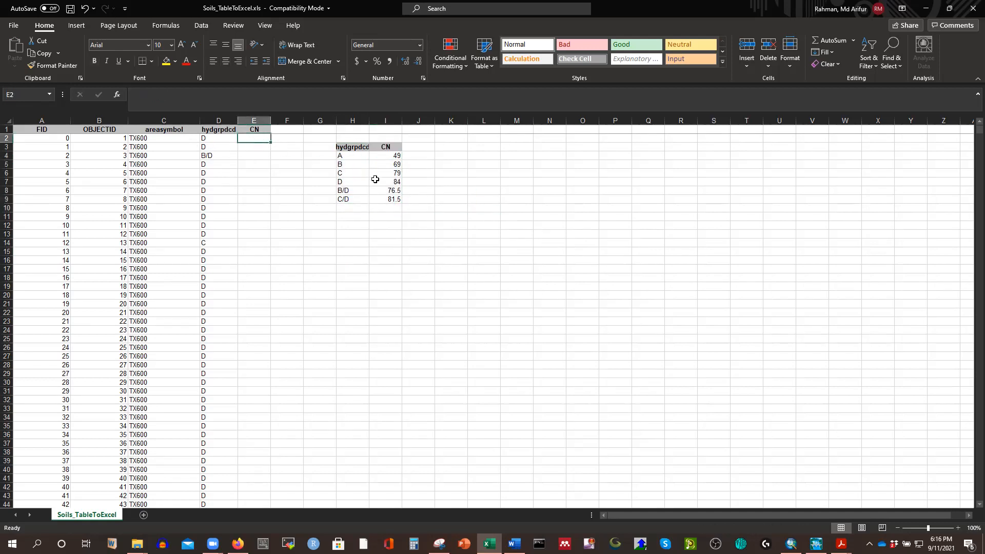
click(395, 182)
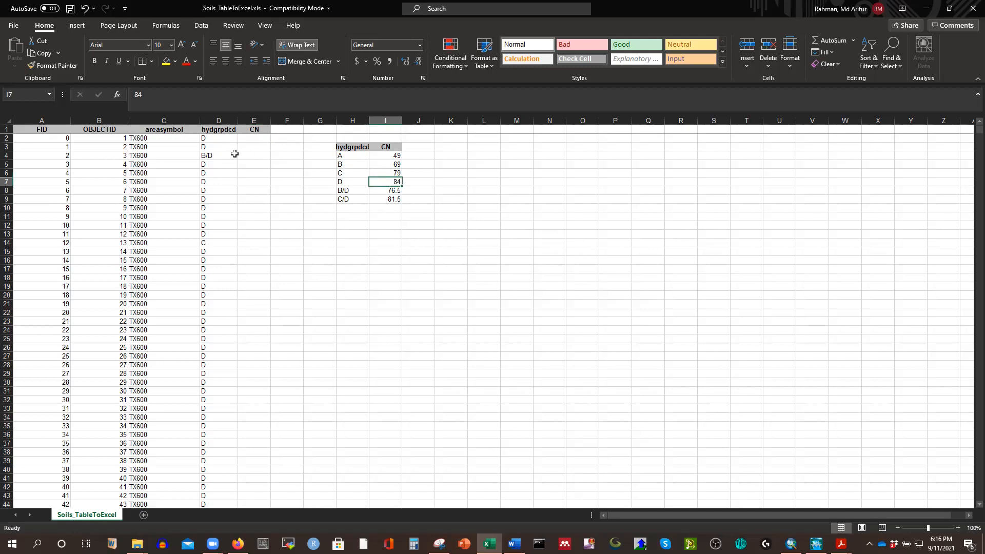
click(234, 154)
click(257, 155)
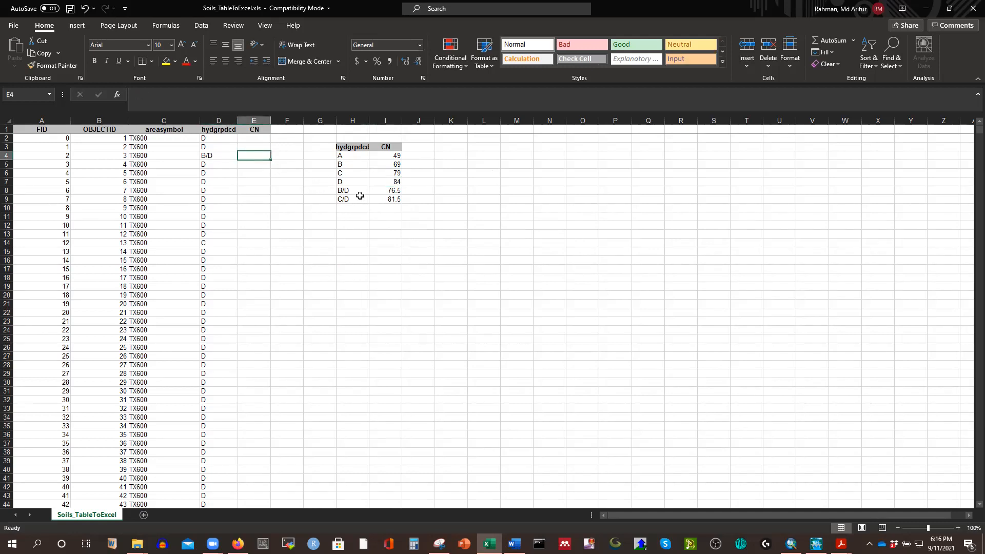
click(389, 193)
click(441, 209)
Review the soil groups down the hydgrpdcd column through the TX201 and TX157 records, and return to the first rows.
scroll(257, 236, down, 20)
scroll(260, 304, down, 20)
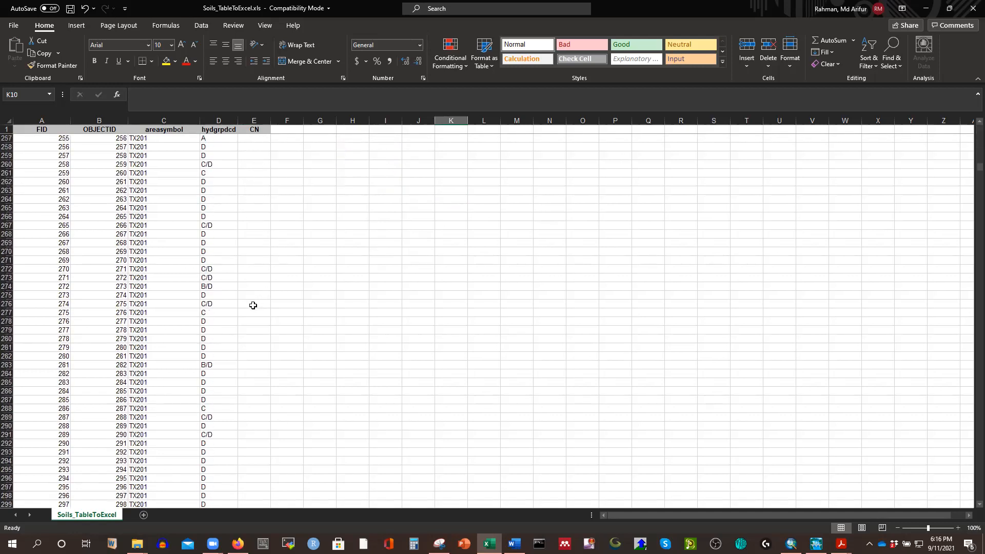
scroll(221, 303, down, 20)
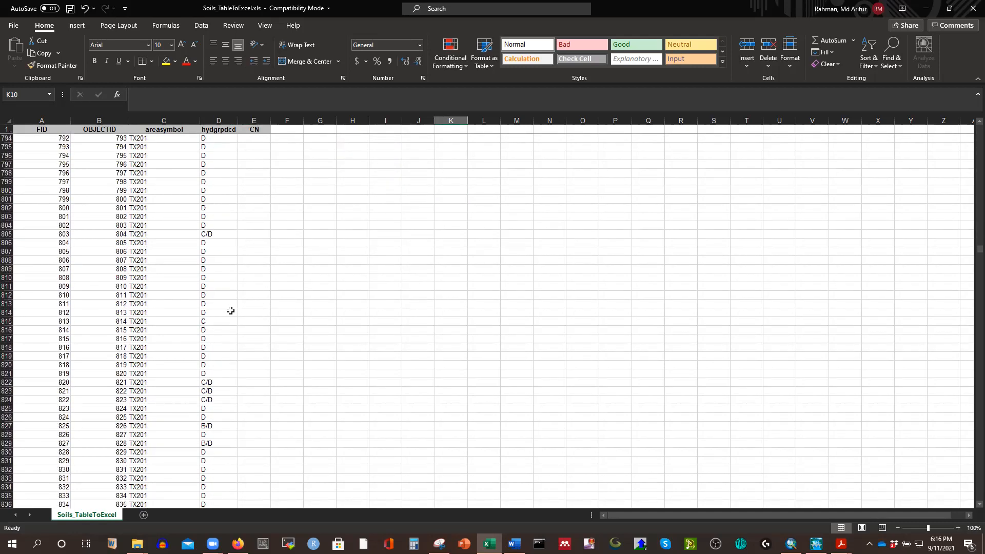
scroll(229, 309, down, 20)
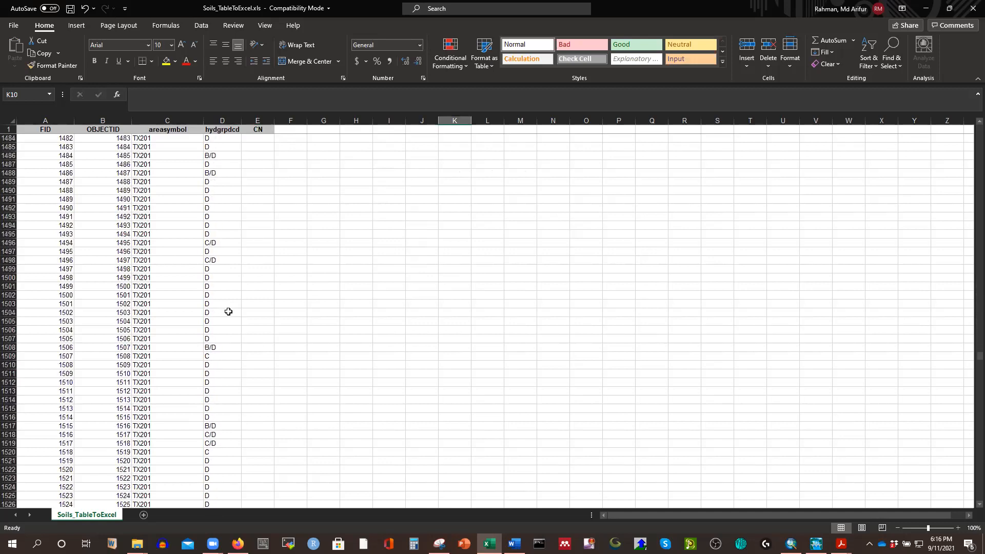
scroll(222, 319, down, 20)
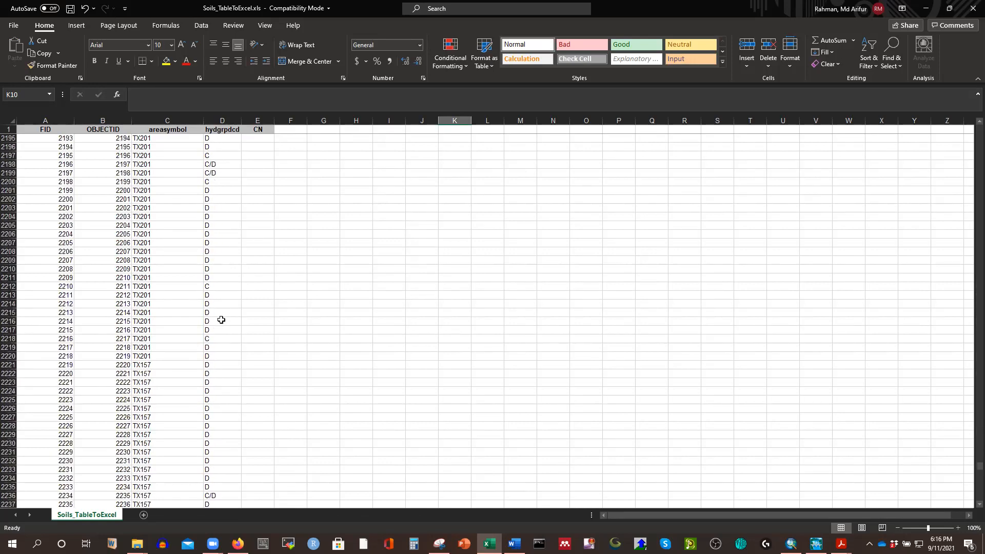
scroll(226, 324, up, 20)
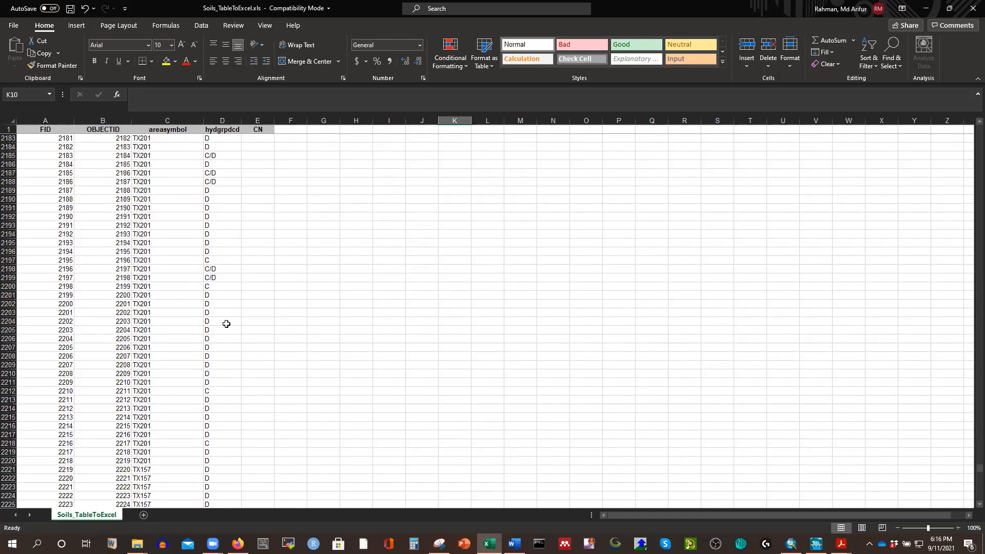
scroll(226, 323, up, 20)
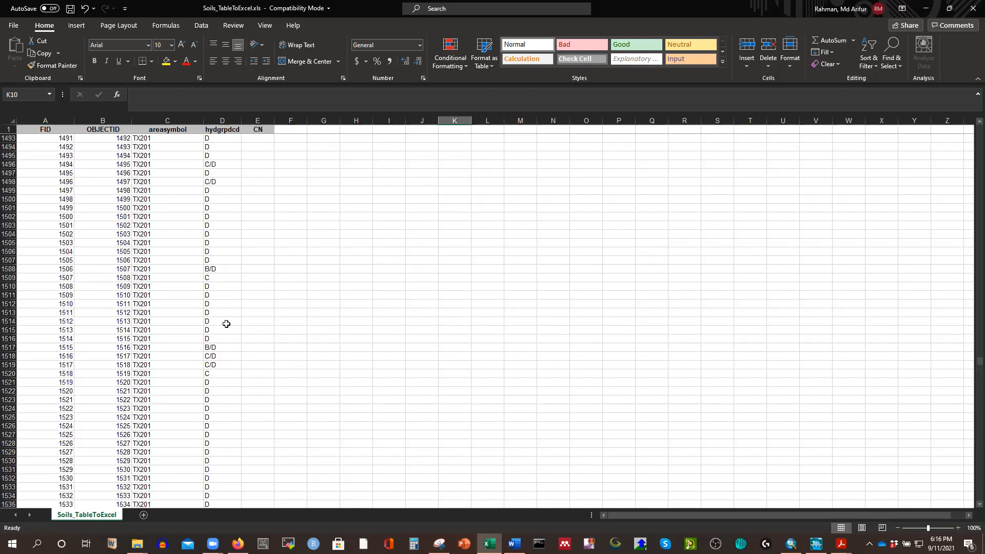
scroll(228, 323, up, 20)
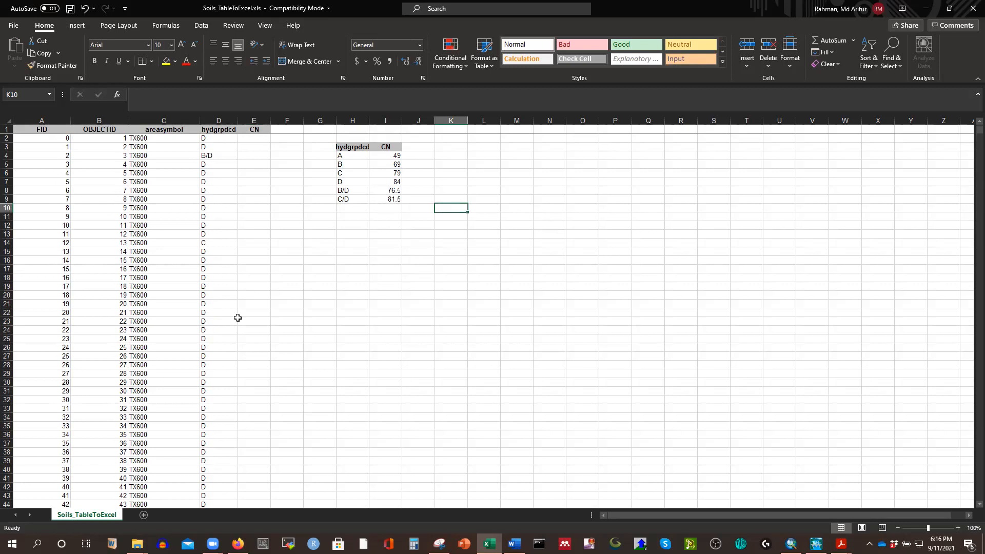
click(451, 268)
Start a VLOOKUP formula in E2 with D2 as the lookup value and H4:I9 as the table array.
click(255, 140)
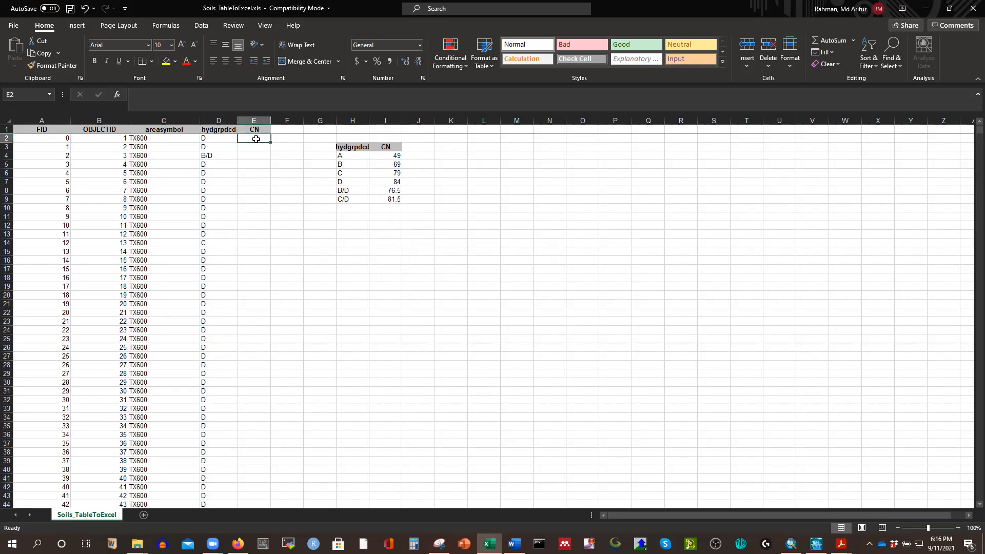
text(=)
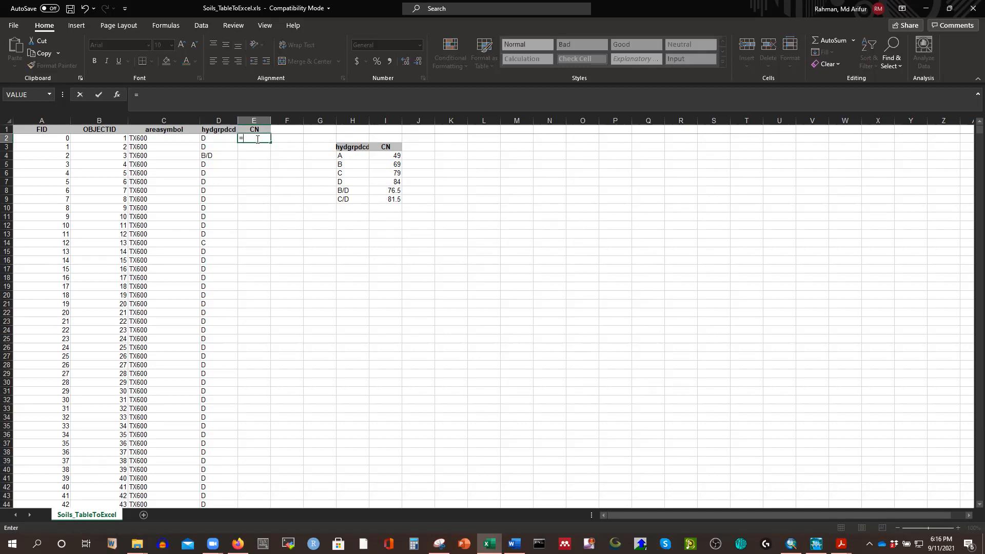
text(VL)
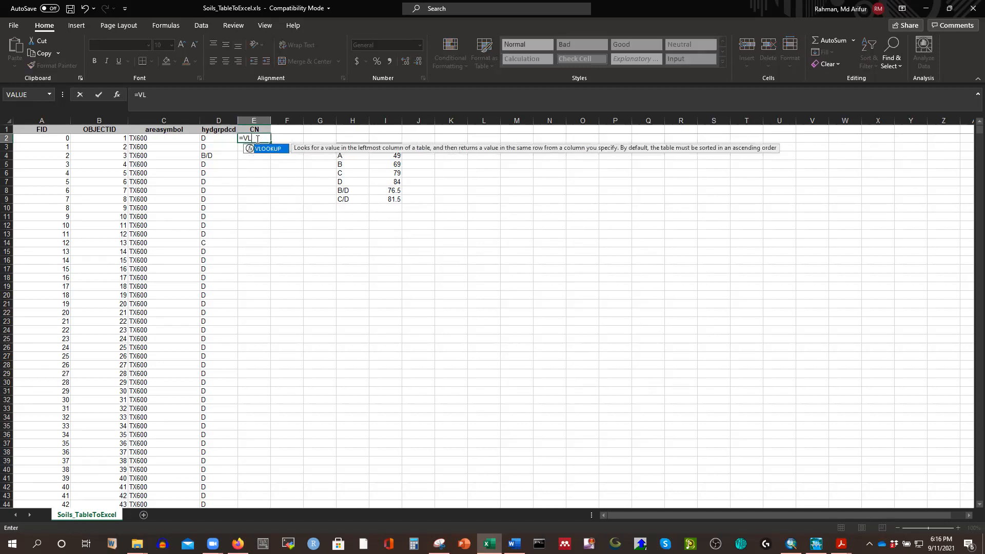
double_click(268, 149)
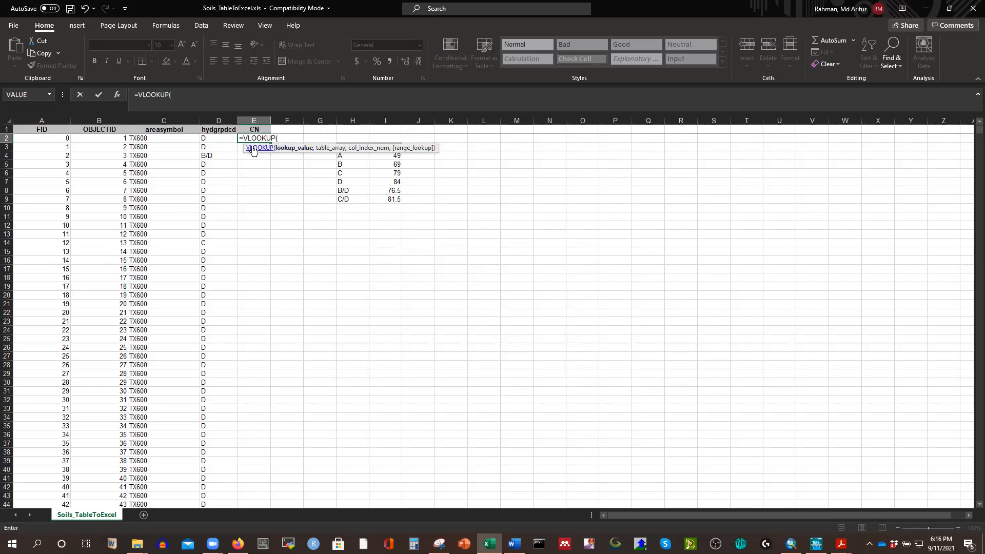
click(207, 138)
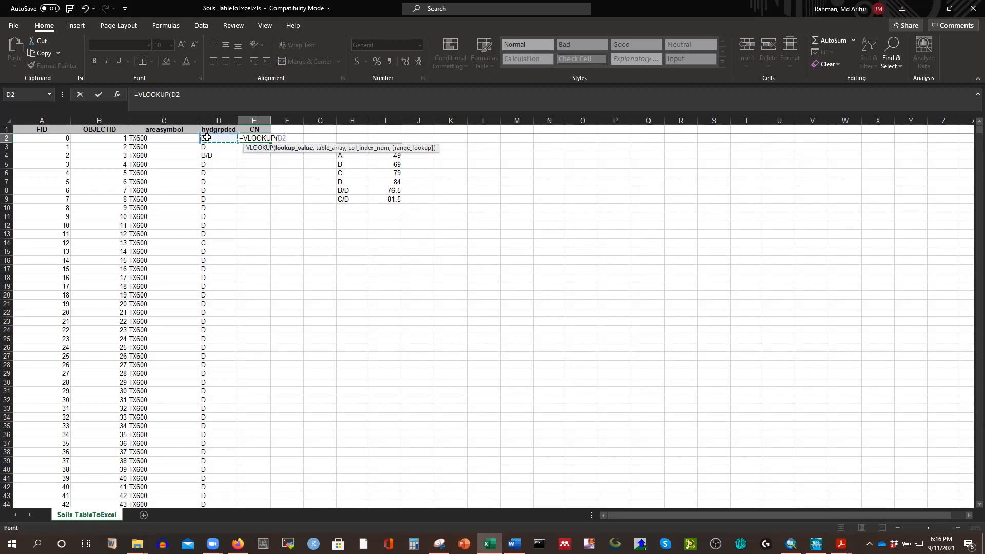
text(,)
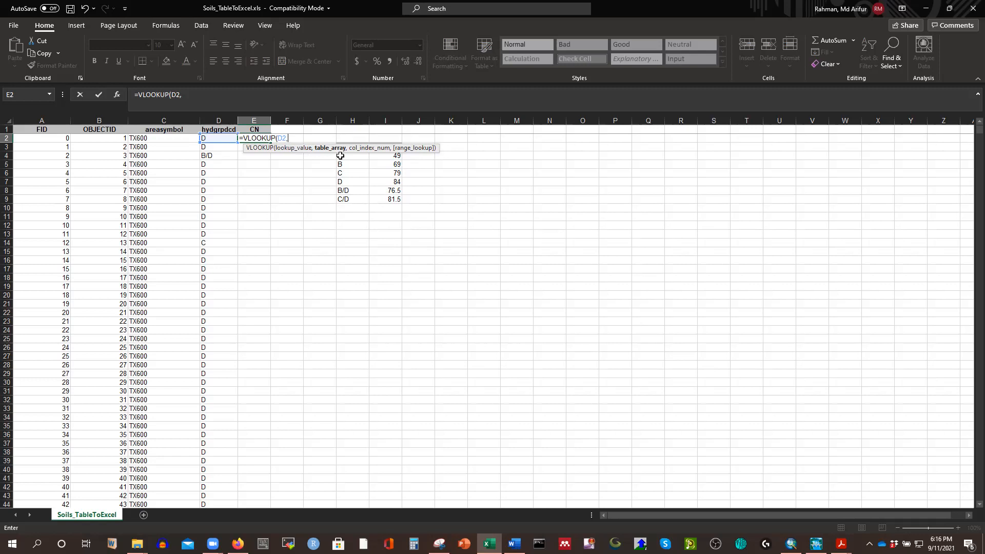
drag(340, 155, 389, 200)
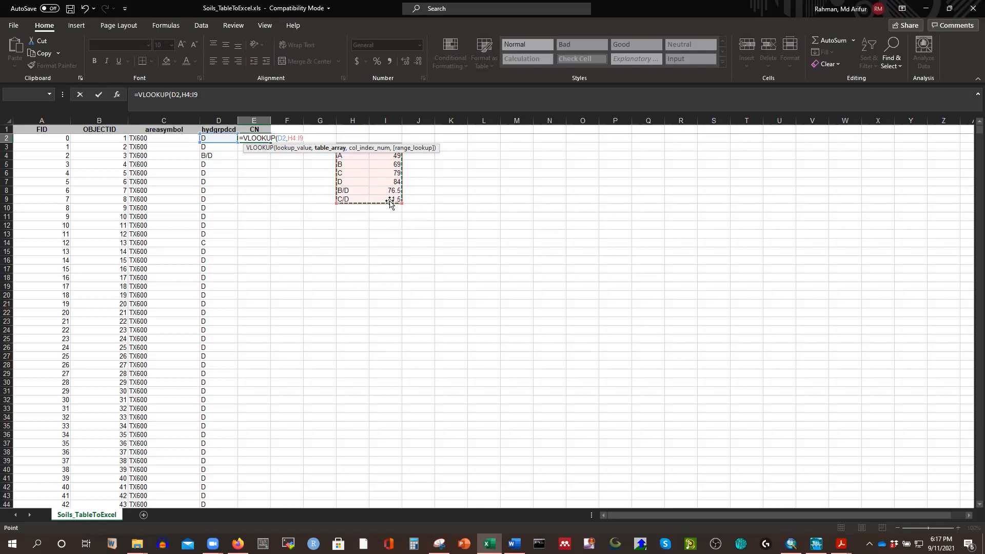
Make the table array absolute as $H$4:$I$9, then complete the E2 formula with column index 2 and F as the match argument.
click(289, 139)
text($H$)
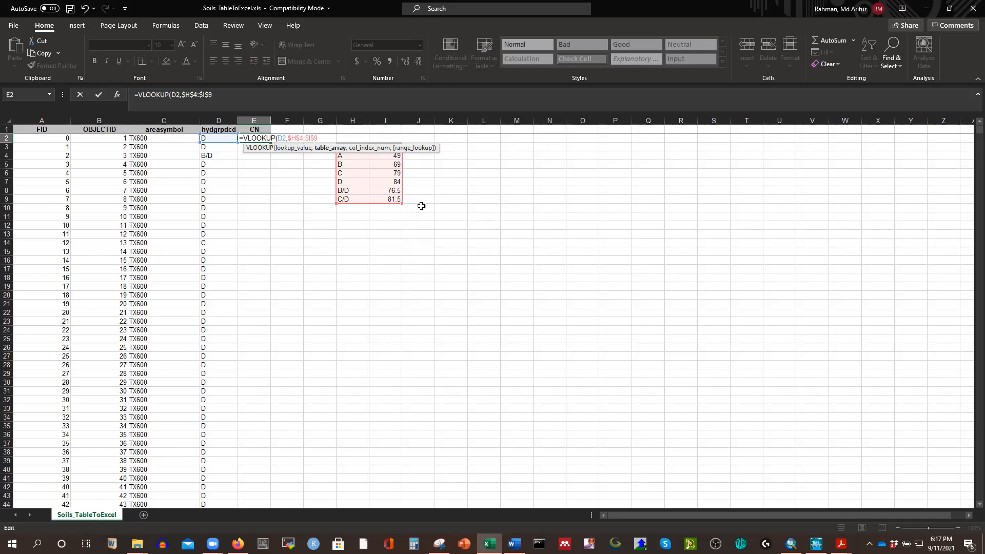
text(,2)
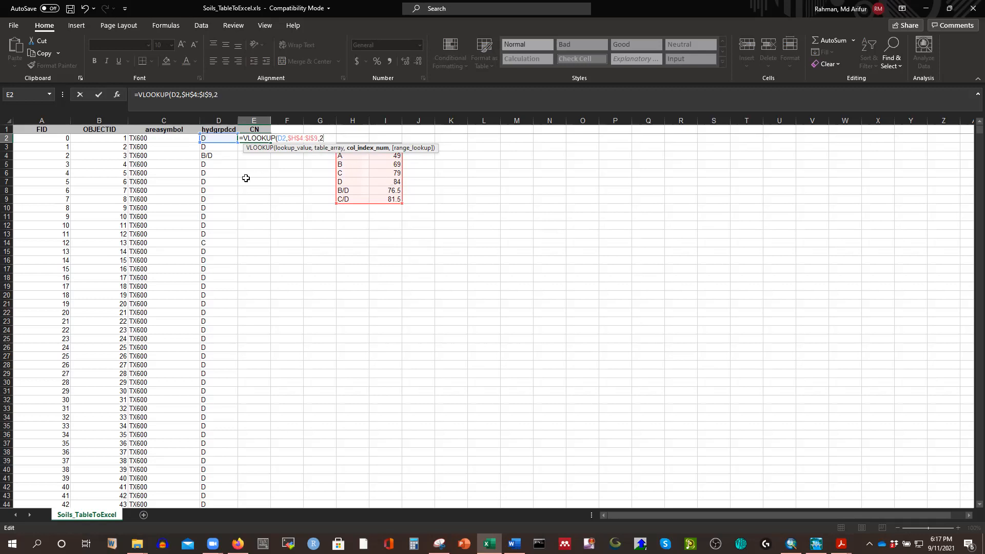
text(,)
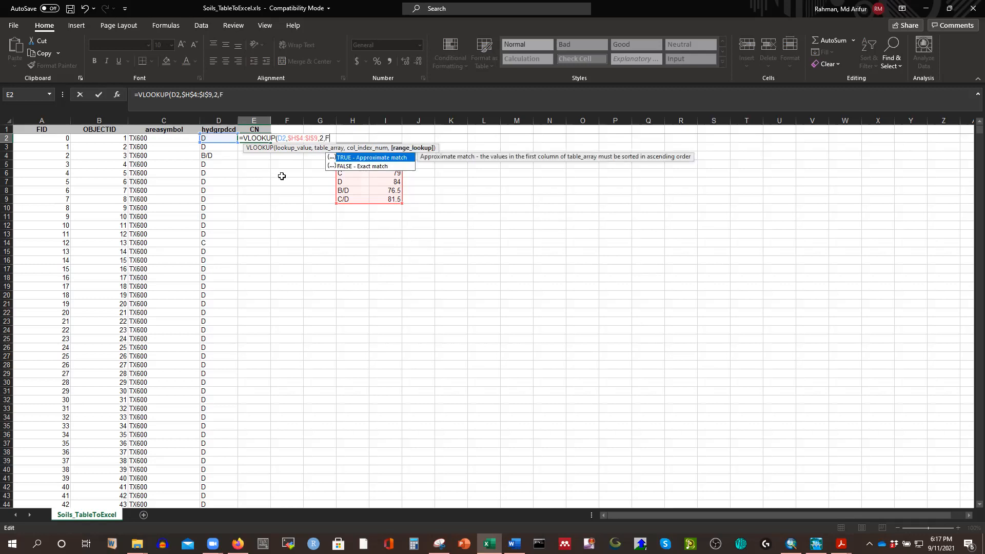
text(F)
click(347, 170)
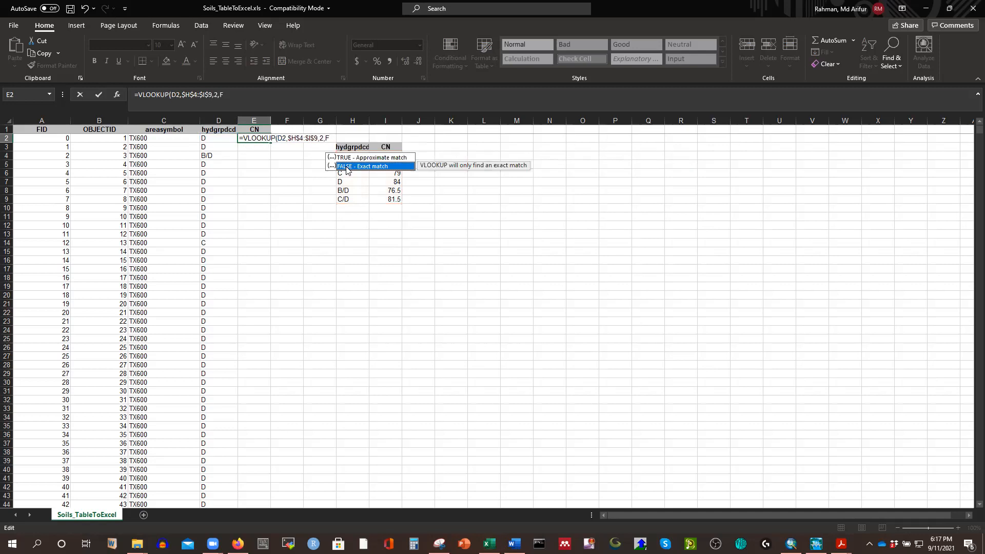
key(Return)
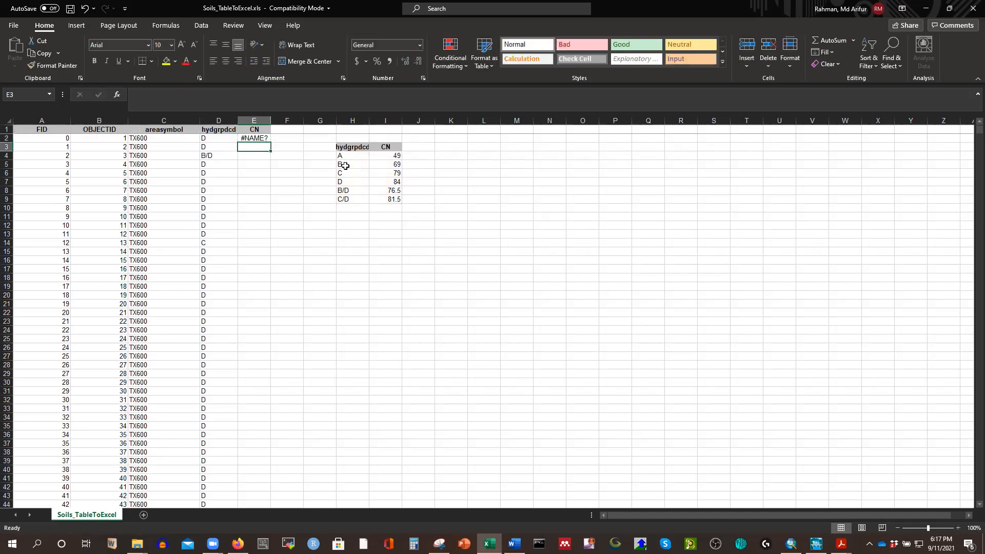
Correct the match argument in E2's VLOOKUP to FALSE and fill the formula down the whole CN column.
click(259, 137)
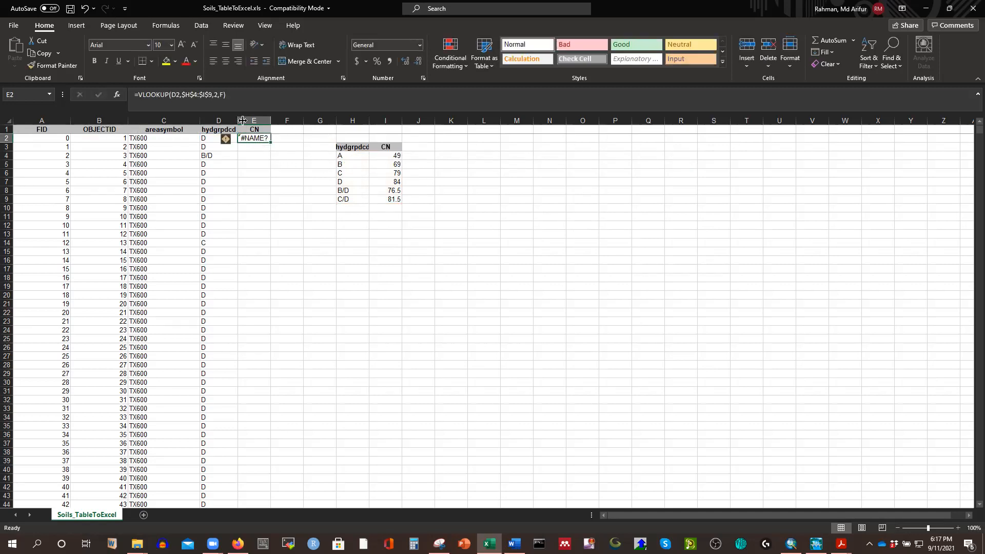
click(225, 96)
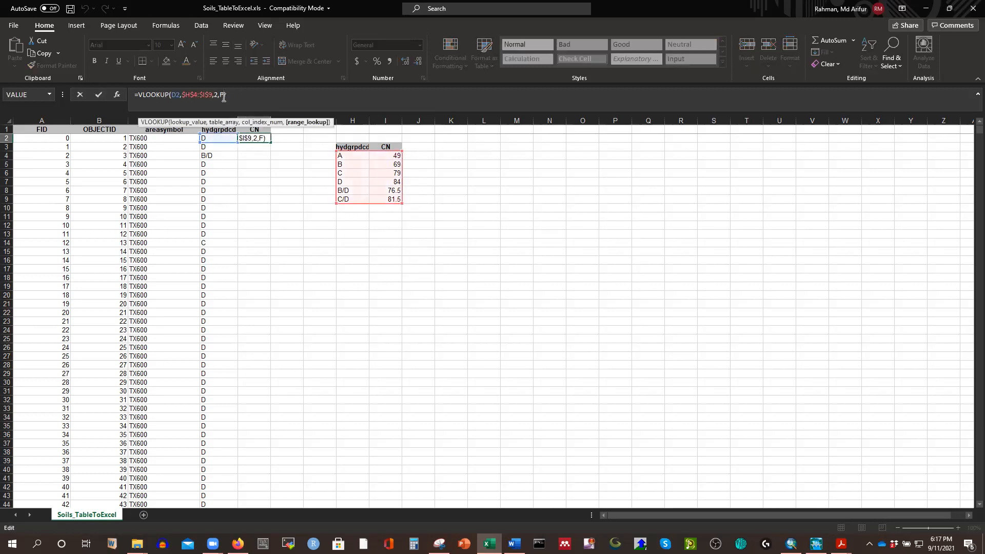
text(A)
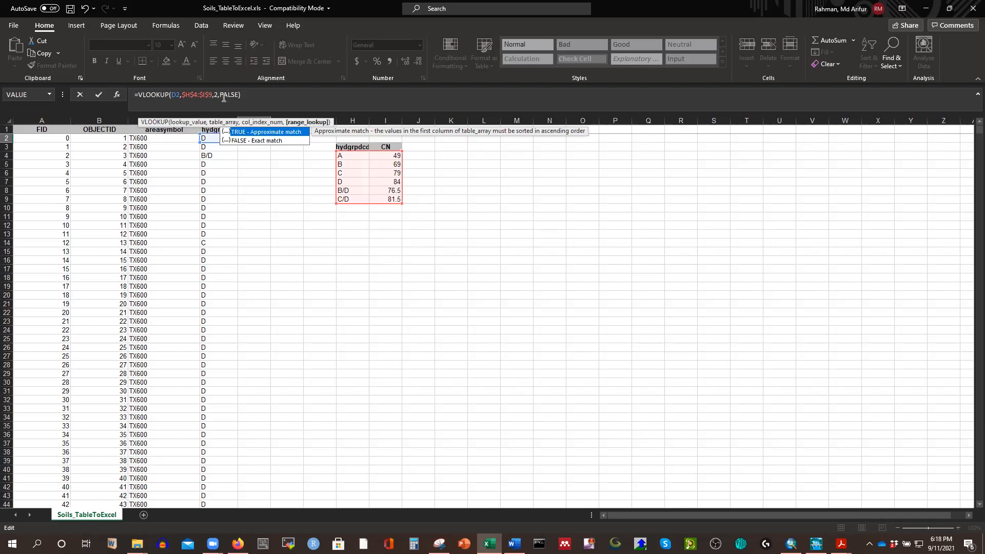
text(LSE)
key(Return)
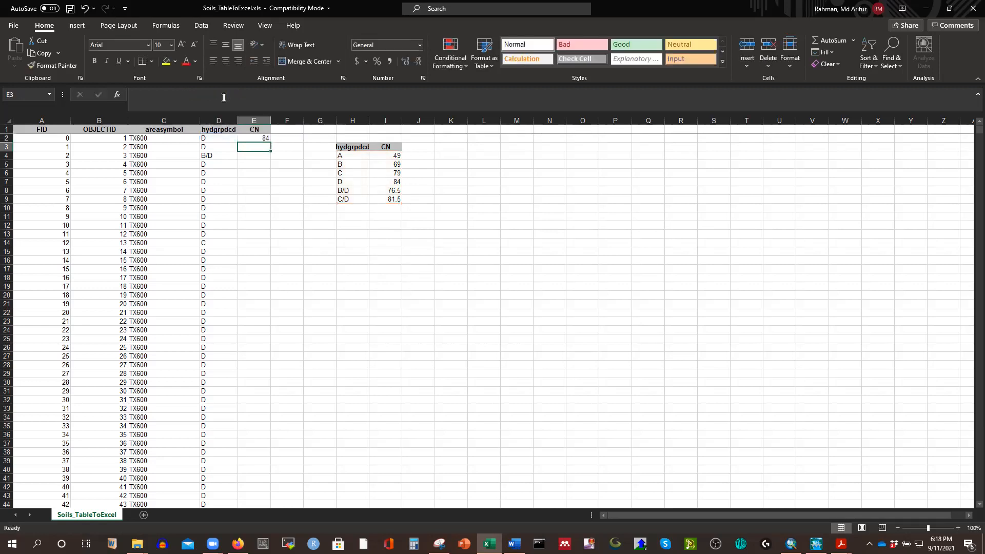
click(258, 136)
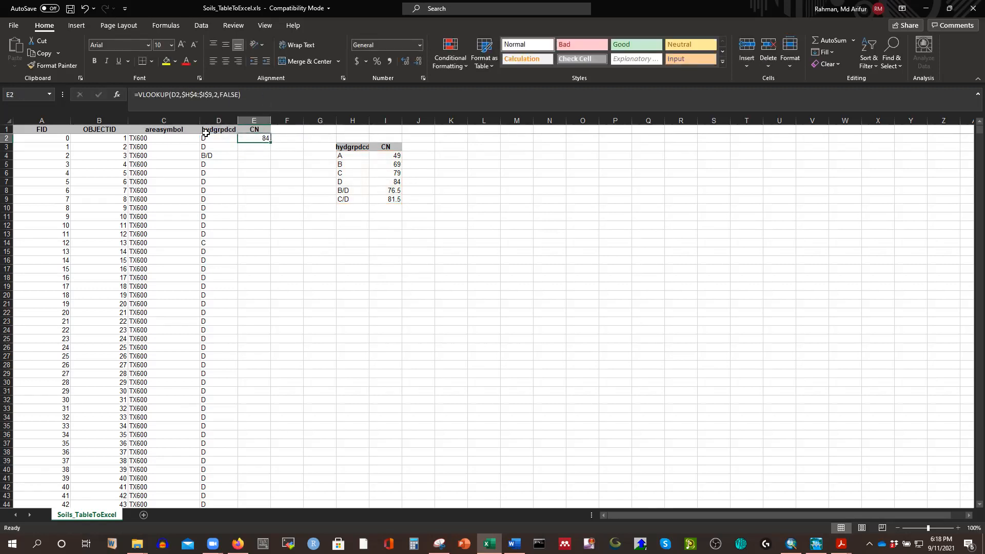
double_click(270, 142)
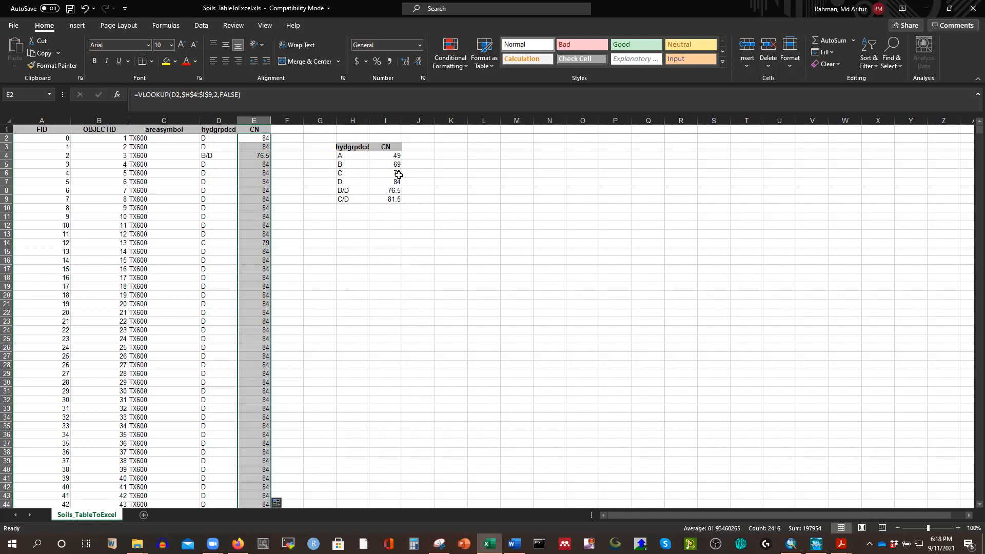
Check the filled CN values against the soil groups down the TX600 and TX201 records and against the lookup table.
scroll(252, 287, down, 18)
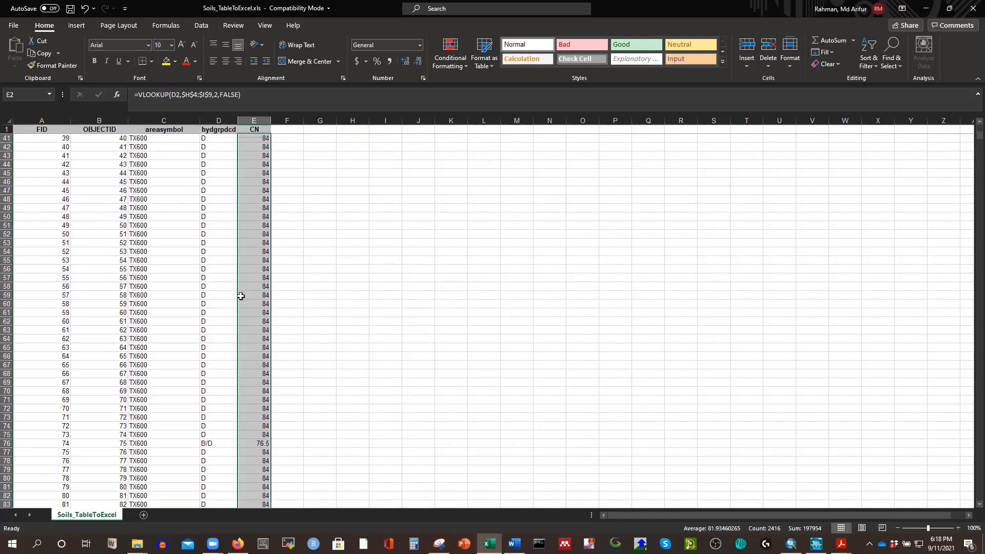
scroll(225, 349, down, 20)
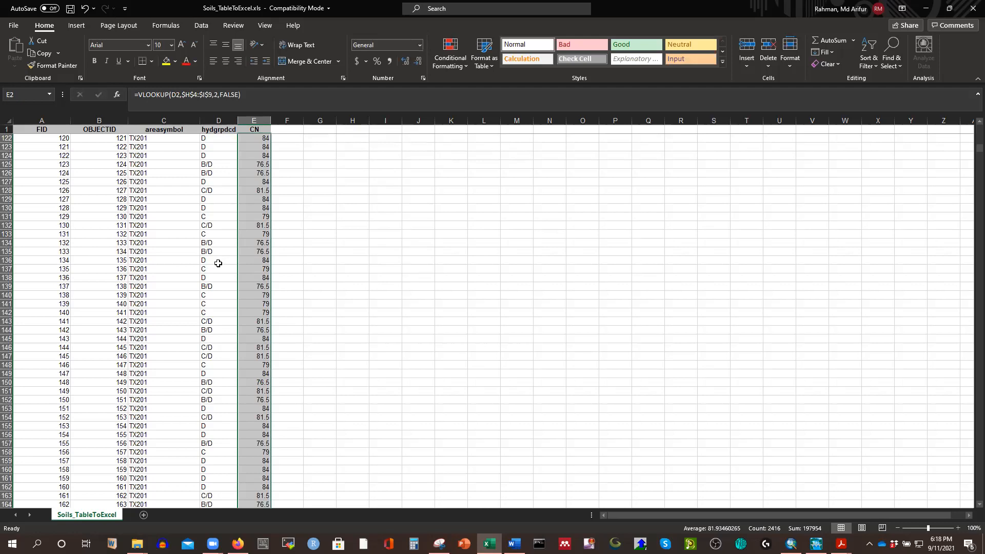
scroll(218, 304, down, 19)
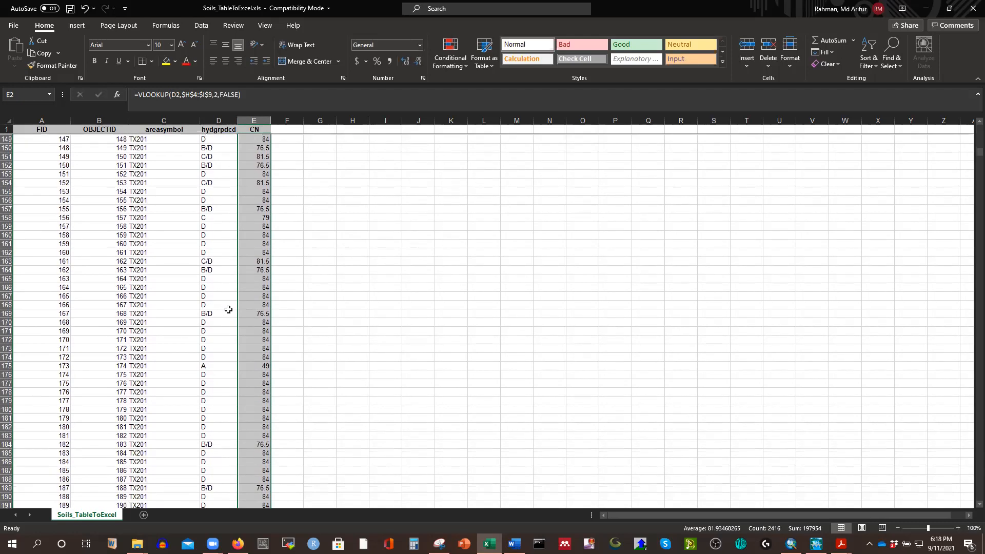
scroll(242, 301, up, 20)
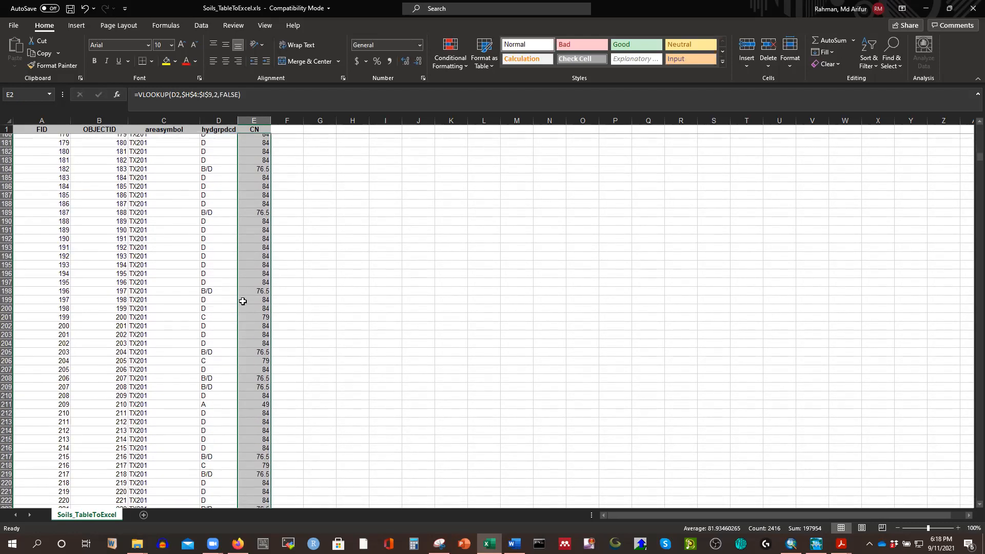
scroll(264, 340, down, 20)
scroll(261, 341, up, 3)
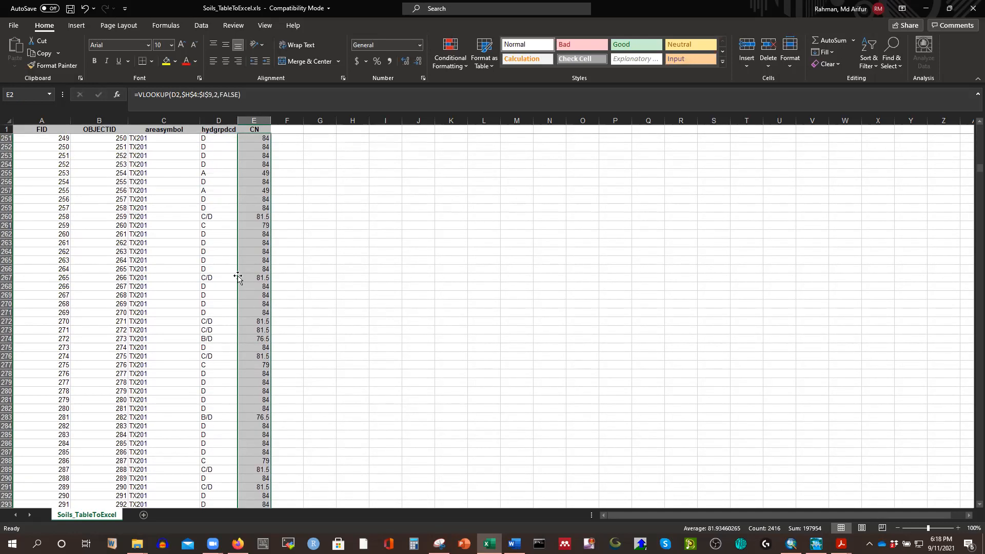
click(258, 193)
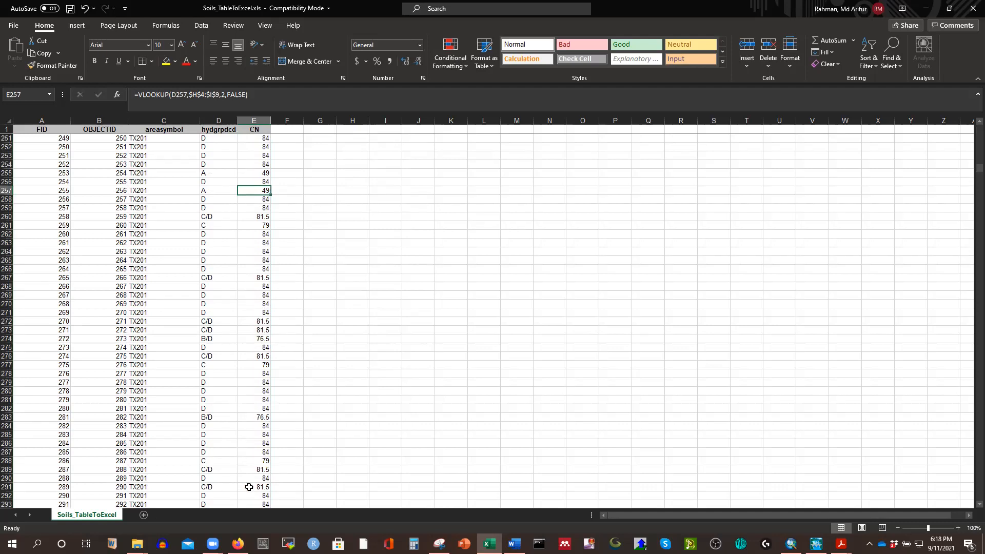
scroll(373, 340, up, 20)
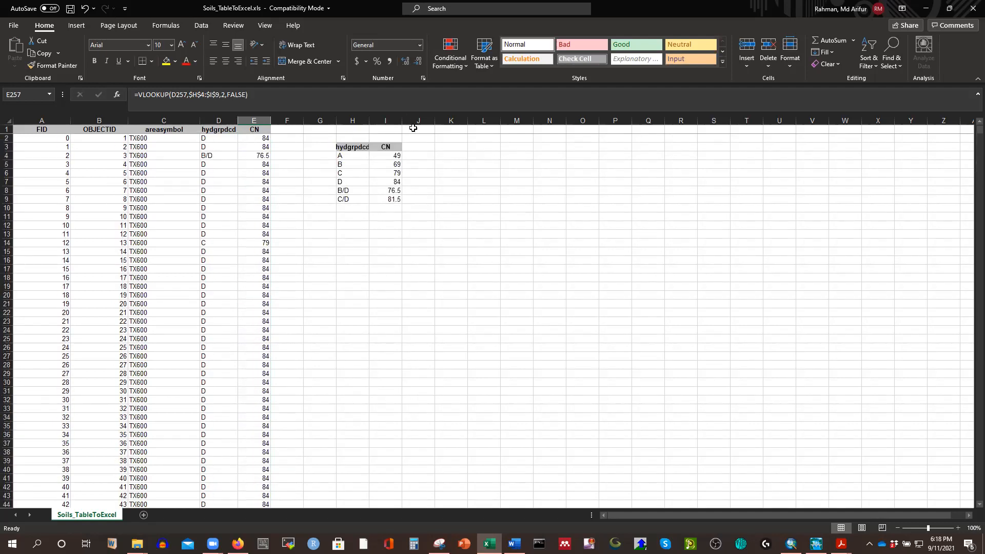
click(395, 202)
click(503, 224)
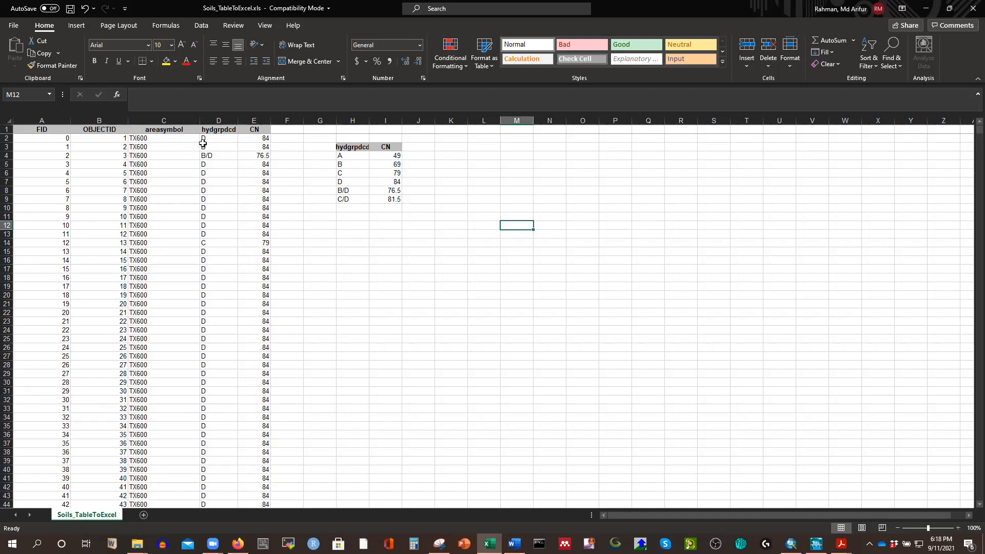
Copy the full FID-to-CN table, A1:E2417, and create a new blank workbook.
drag(32, 130, 244, 160)
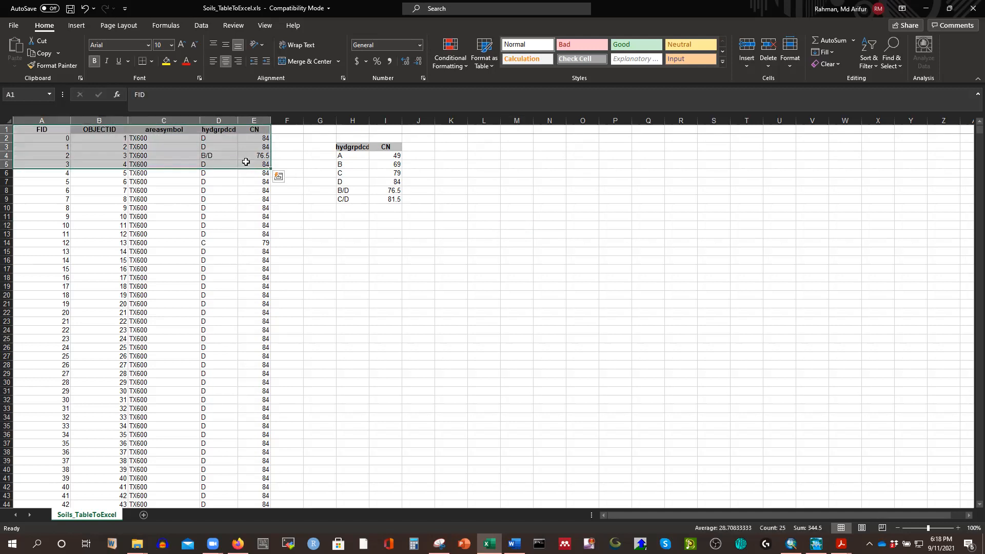
key(ctrl+shift+Down)
key(ctrl+c)
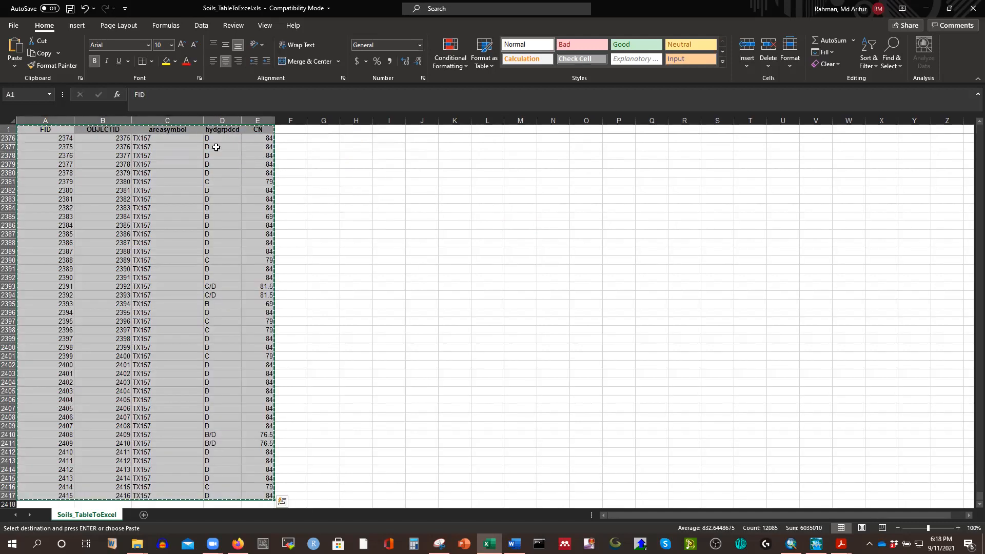
click(13, 26)
click(144, 142)
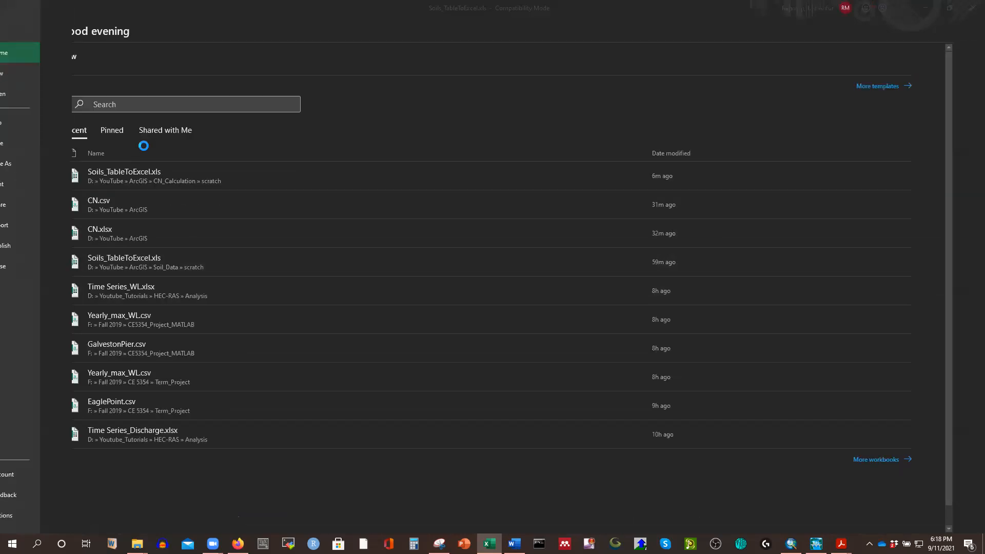
Paste the copied table into the new workbook at A1 as values only.
key(ctrl+v)
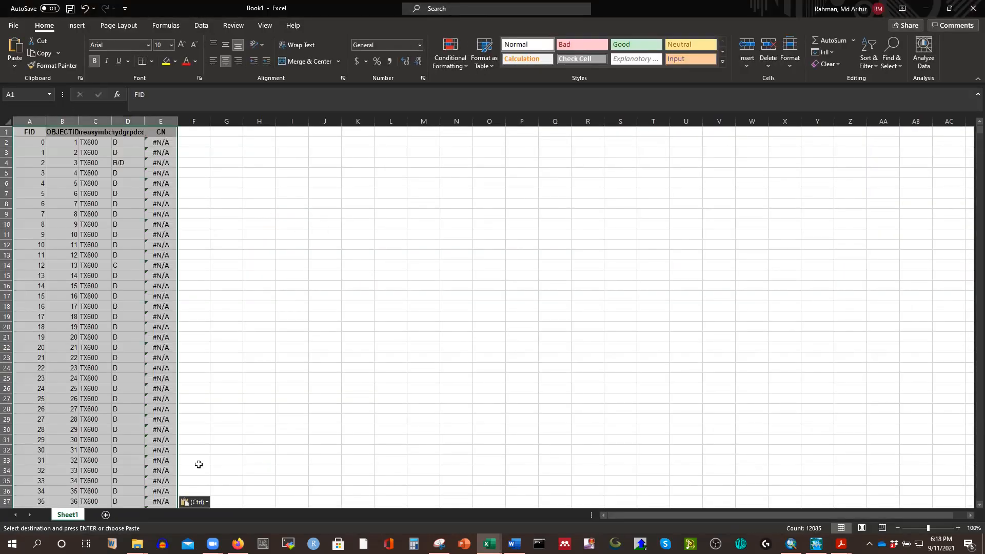
click(196, 502)
click(191, 460)
click(290, 283)
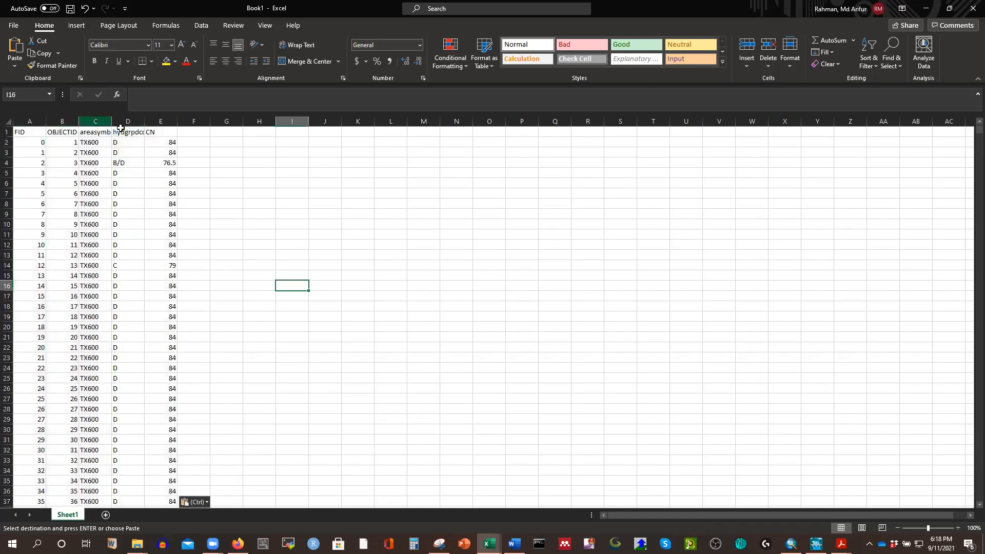
Start saving the new workbook under a new name in the folder D:\YouTube\ArcGIS\CN_Calculation.
click(15, 25)
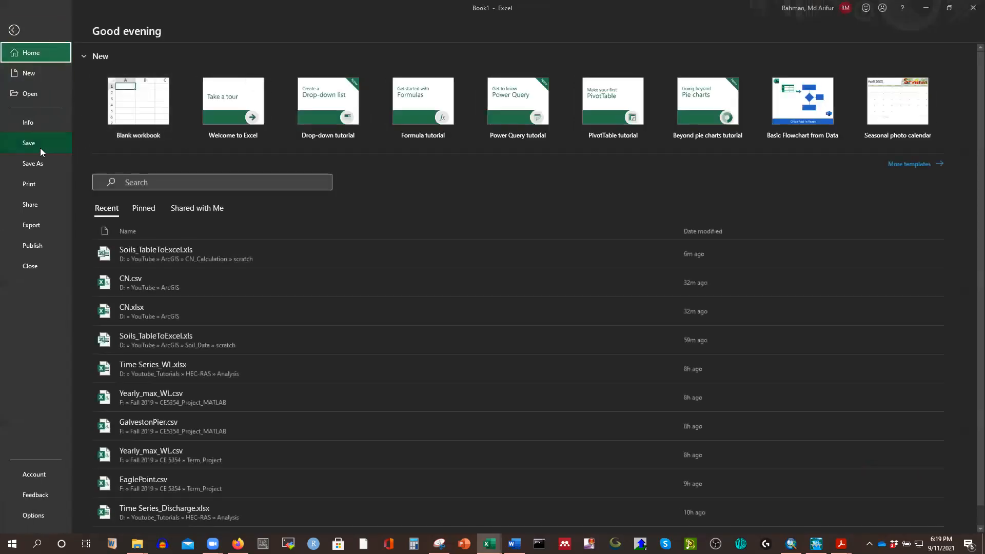
click(33, 163)
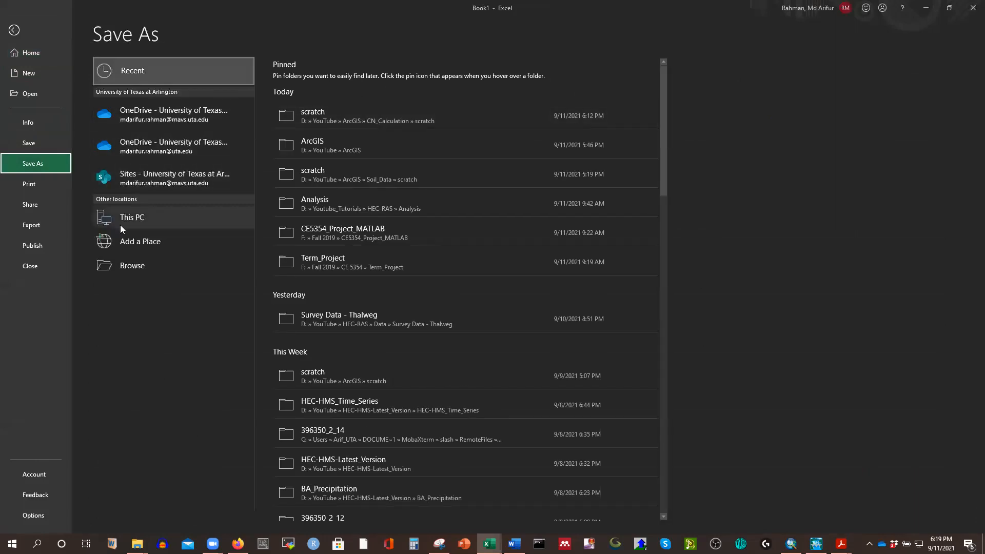
click(139, 220)
click(300, 103)
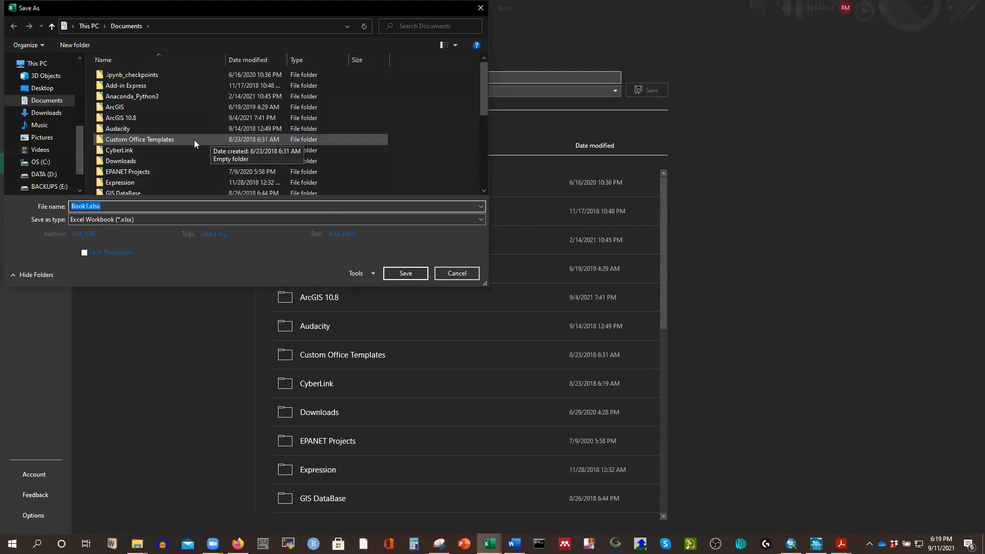
scroll(170, 141, down, 1)
scroll(42, 123, down, 1)
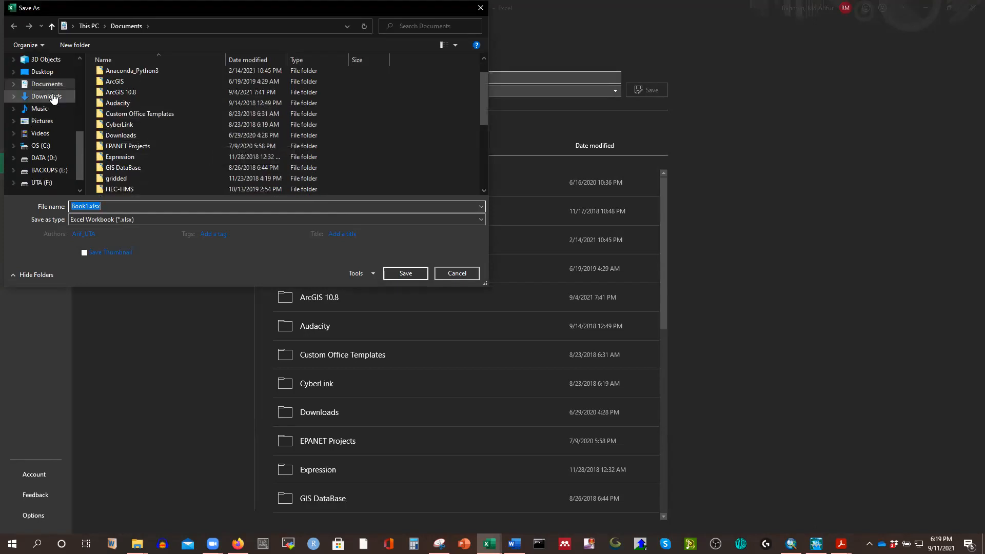
scroll(50, 121, down, 1)
click(50, 133)
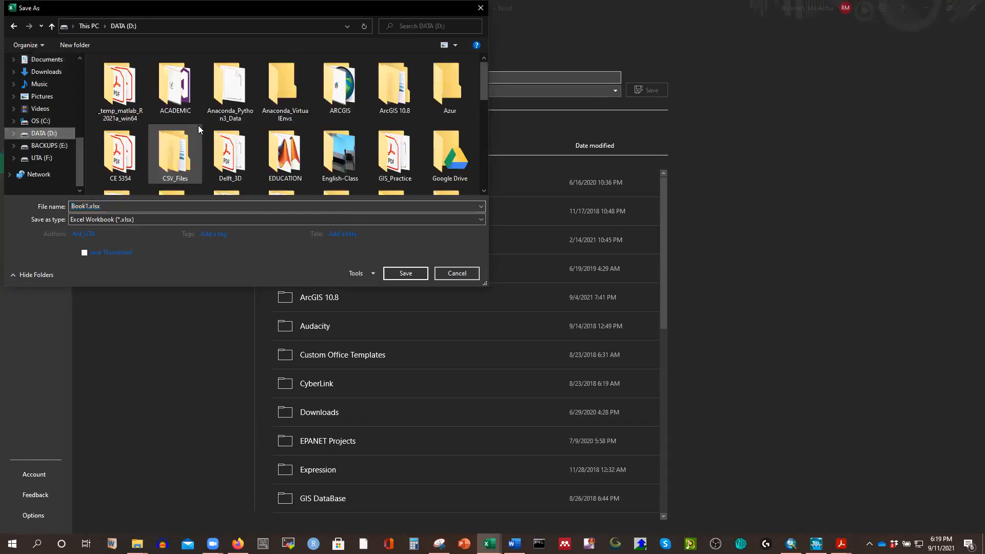
scroll(245, 130, down, 2)
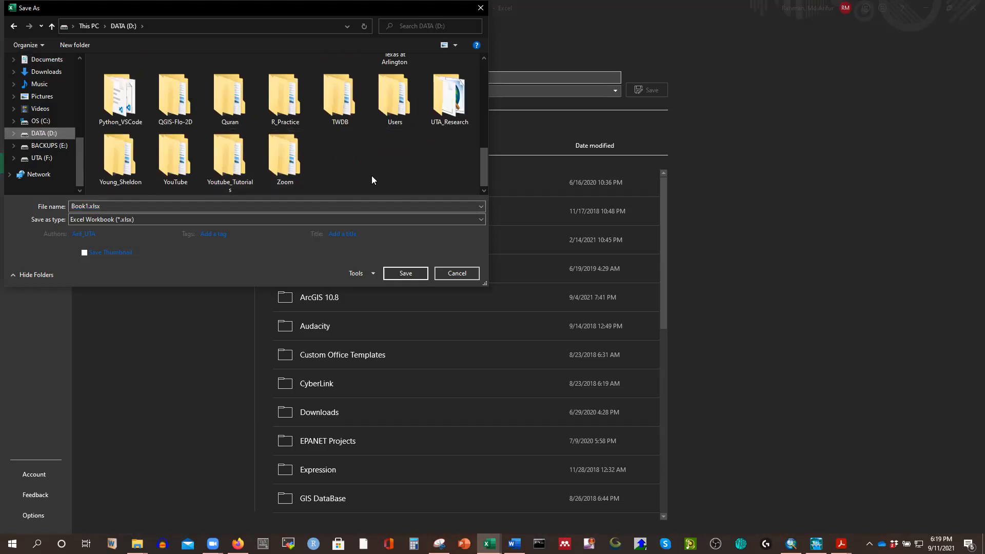
double_click(174, 157)
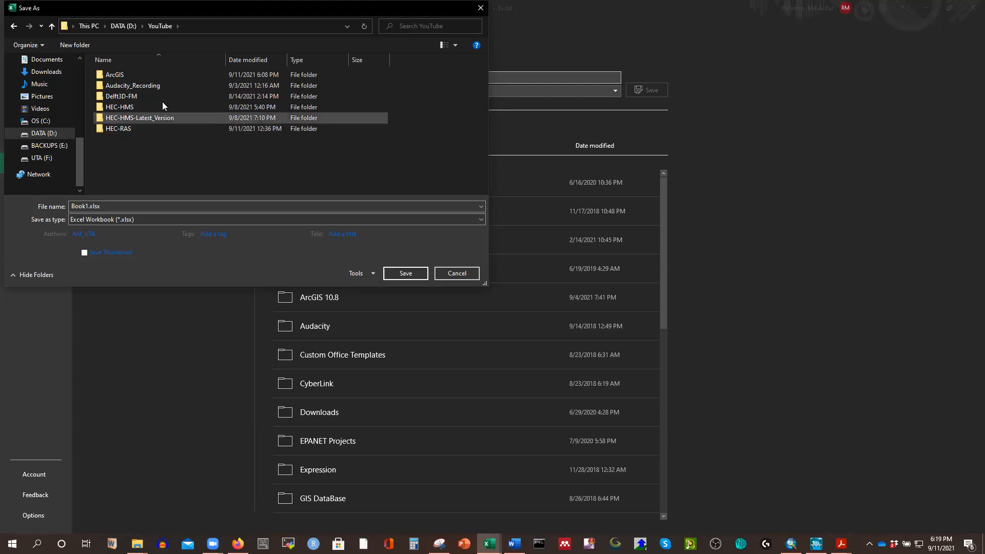
click(119, 76)
key(Return)
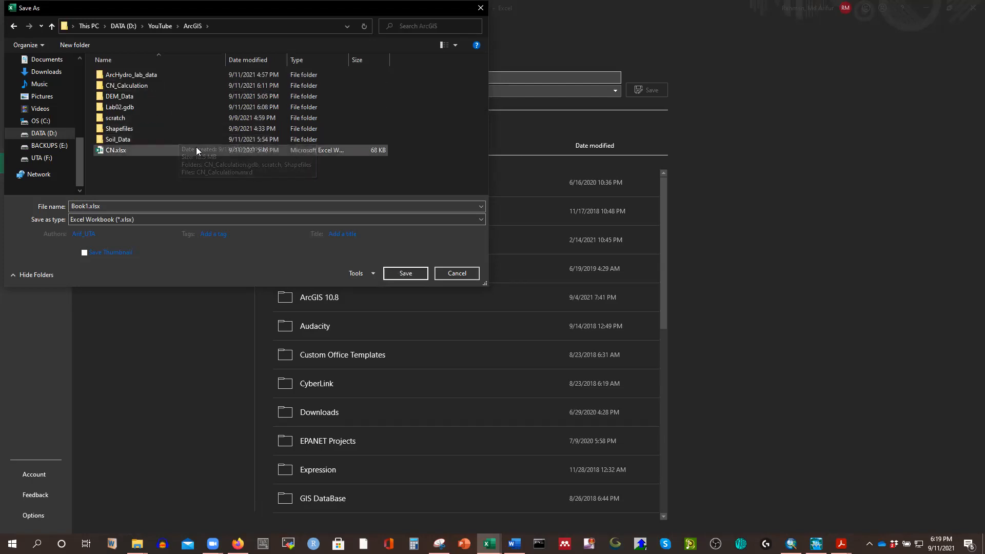
double_click(139, 86)
Save the workbook as CN in CSV (Comma delimited) format and close it.
click(139, 220)
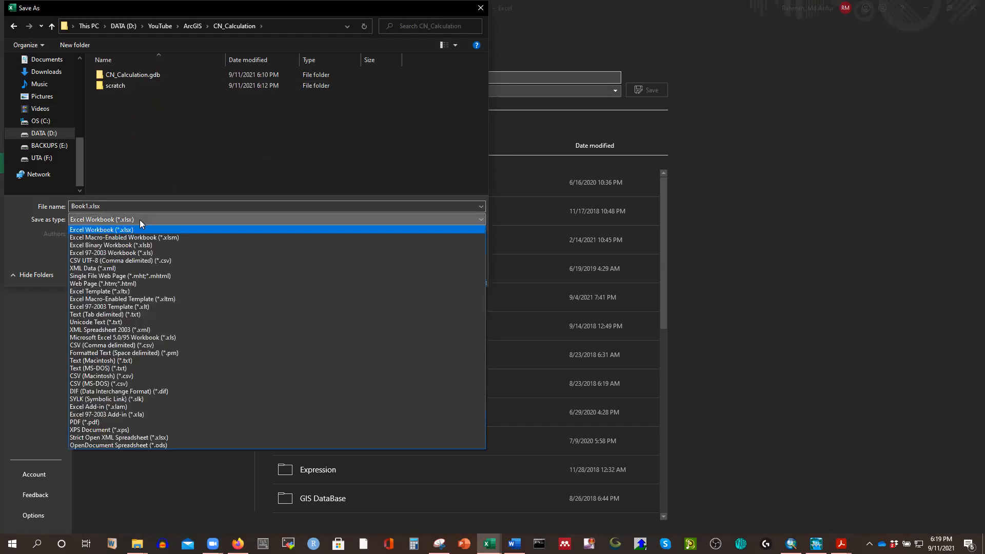
click(119, 346)
drag(106, 206, 18, 198)
text(CN)
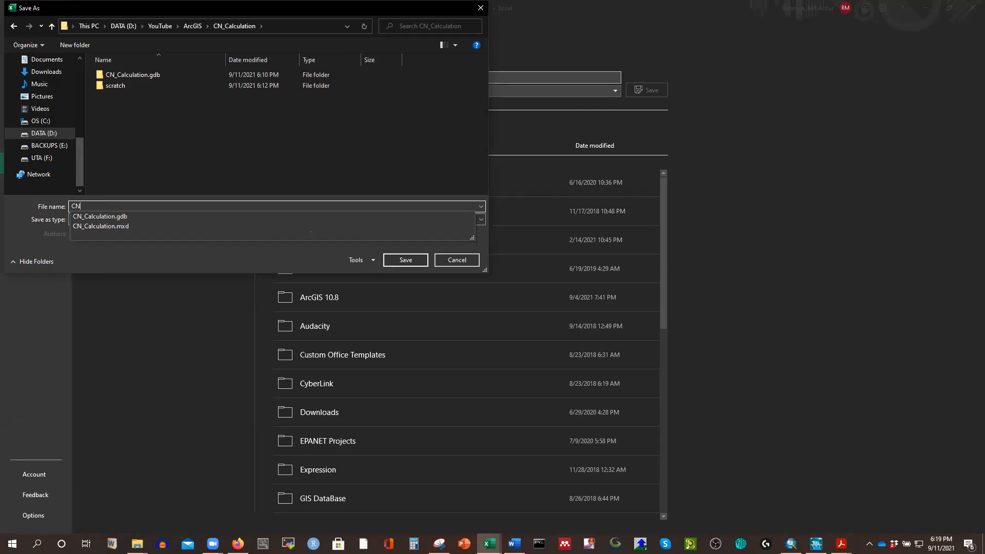
click(405, 260)
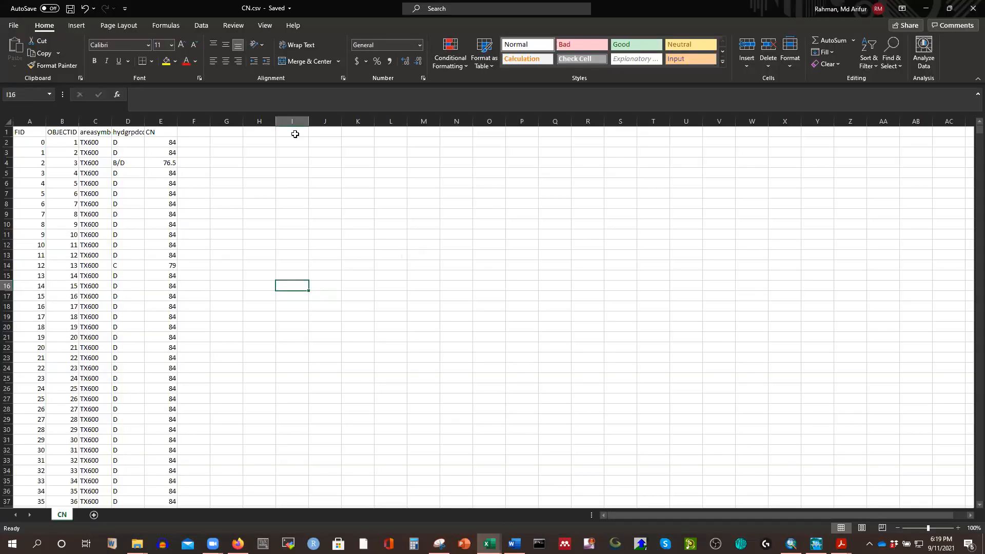
click(973, 8)
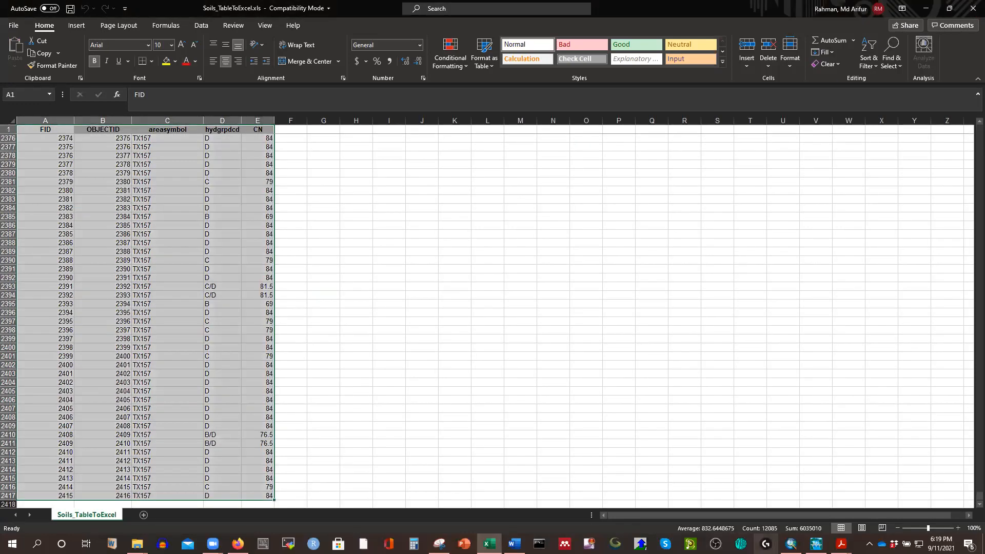
Switch to the CN_Calculation map in ArcMap and add CN.csv from the CN_Calculation folder.
click(790, 544)
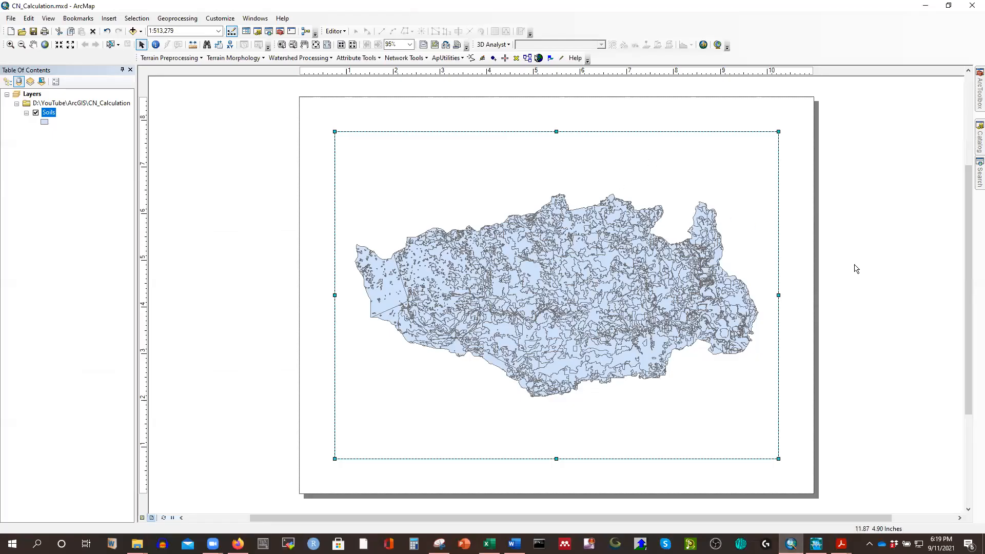
scroll(853, 270, down, 1)
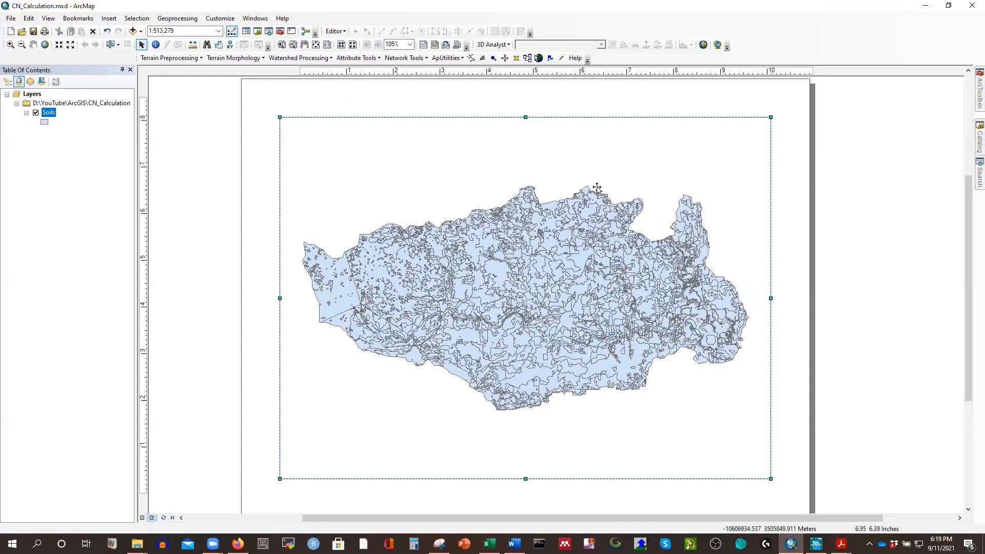
right_click(51, 114)
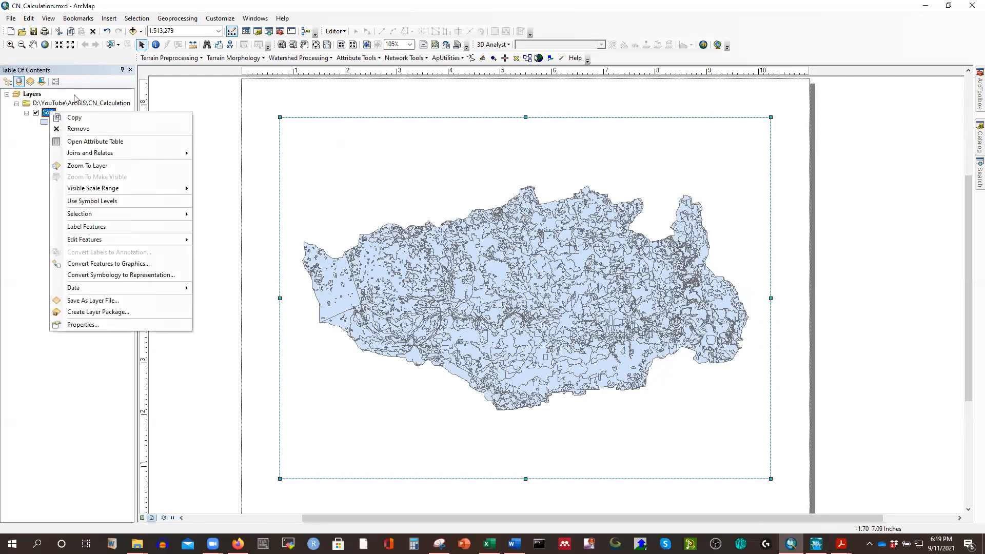
click(82, 59)
click(133, 31)
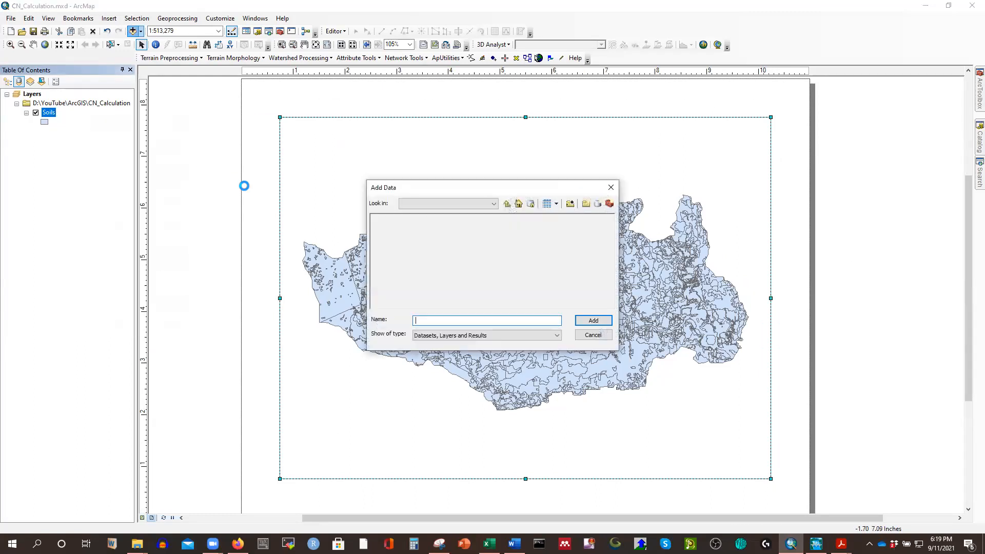
click(386, 237)
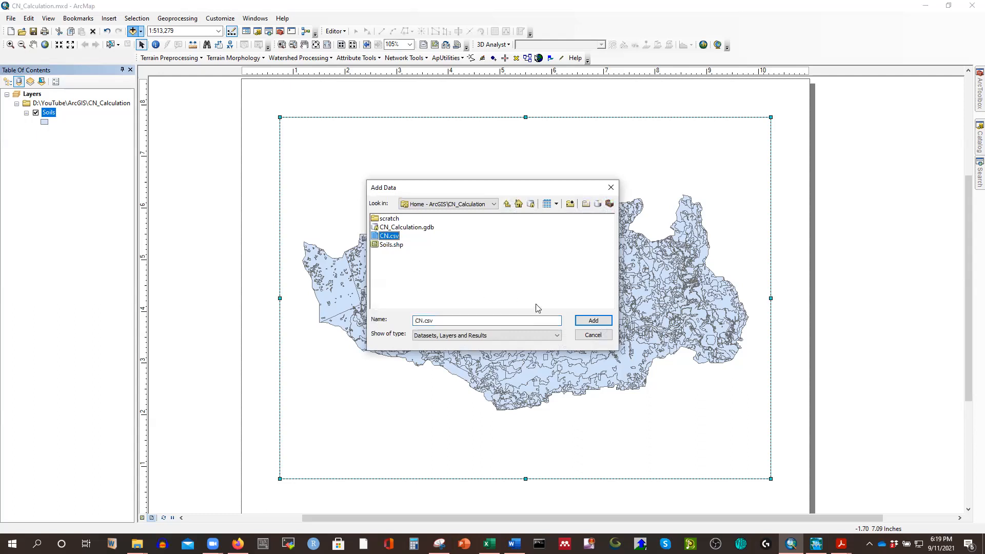
click(593, 320)
Open the CN.csv table, check its hydgrpdcd and CN columns, and close it.
right_click(52, 145)
key(Escape)
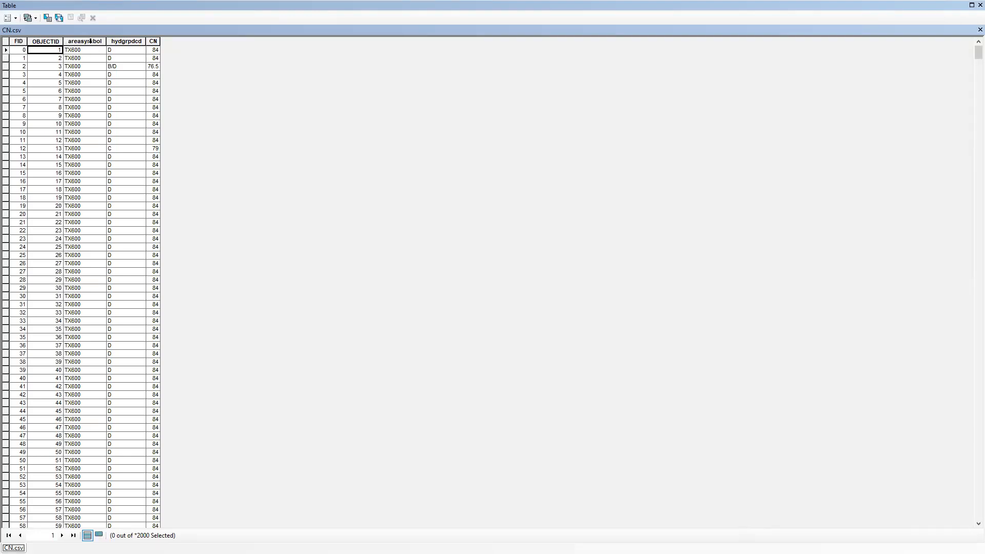
click(121, 41)
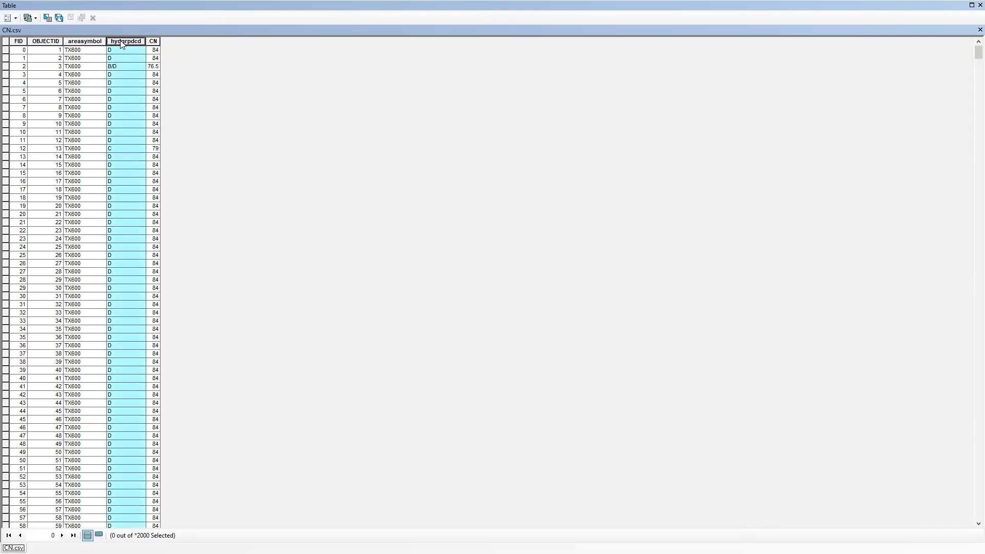
click(154, 41)
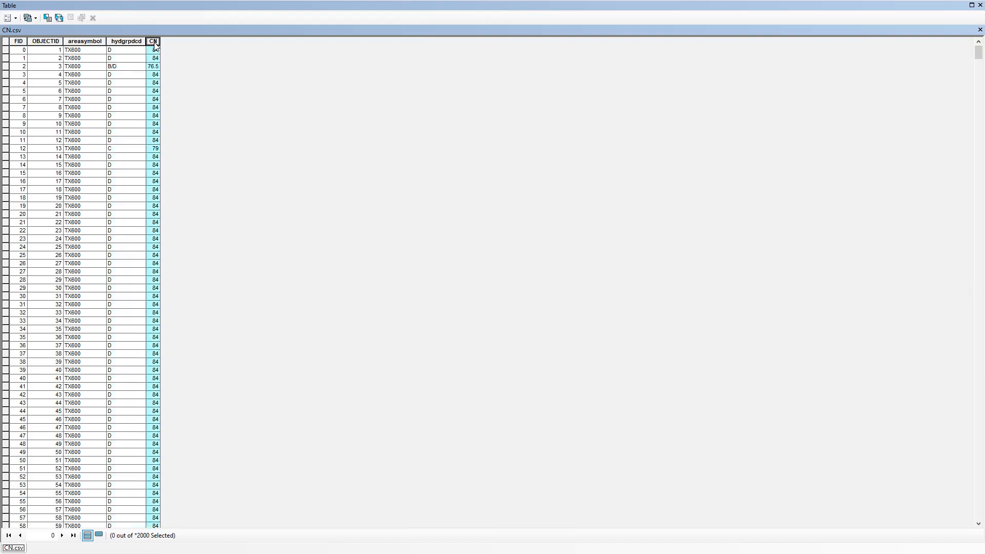
click(979, 29)
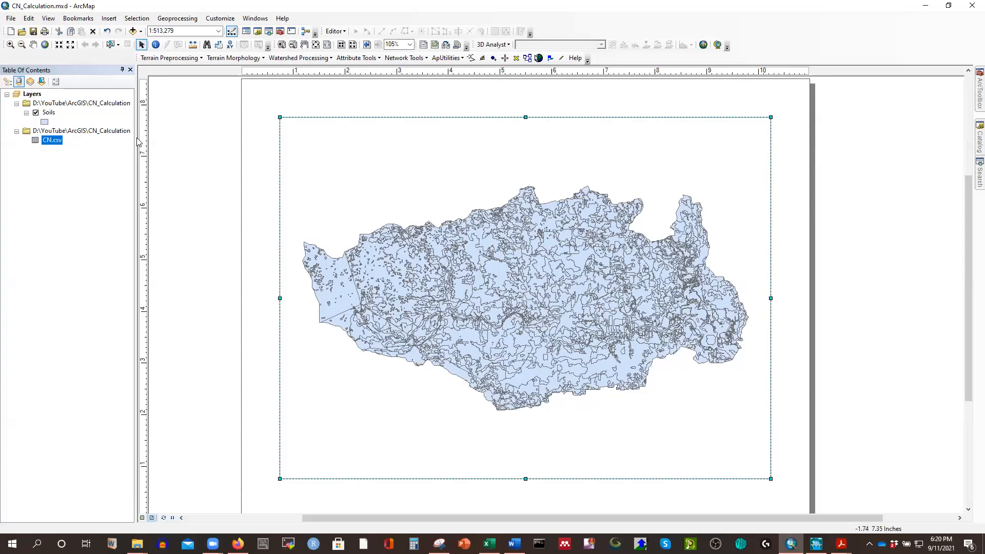
Open the join settings for the Soils layer.
click(52, 113)
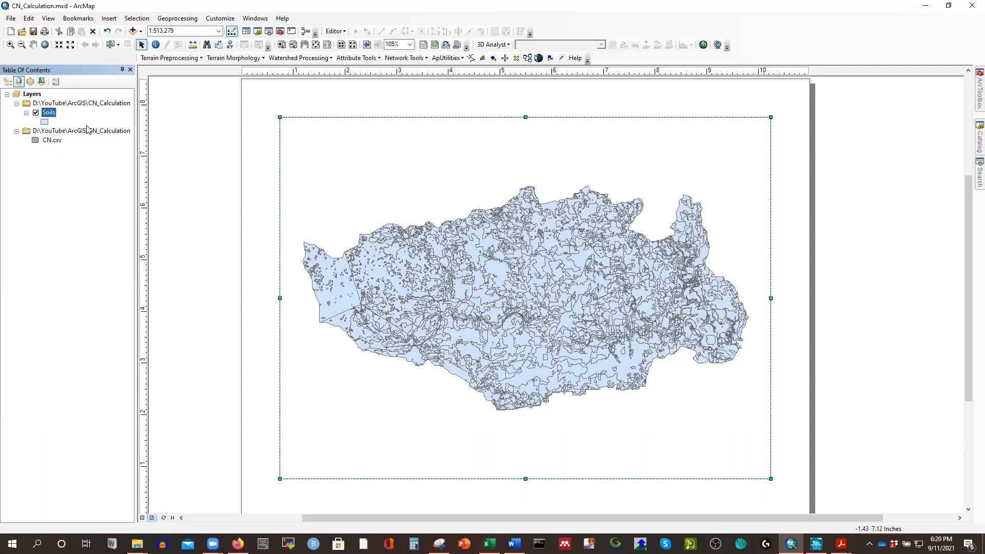
right_click(49, 114)
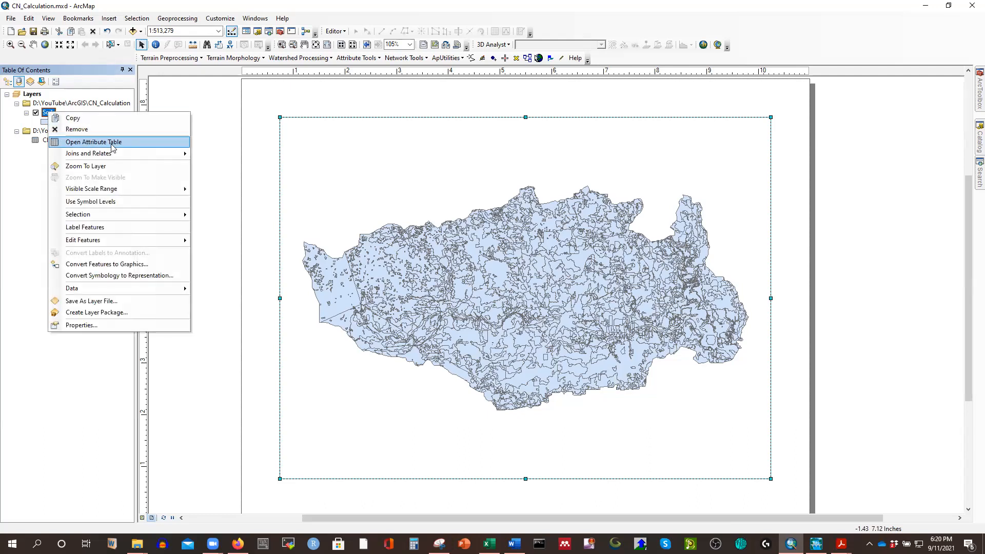
mouse_move(128, 154)
click(216, 155)
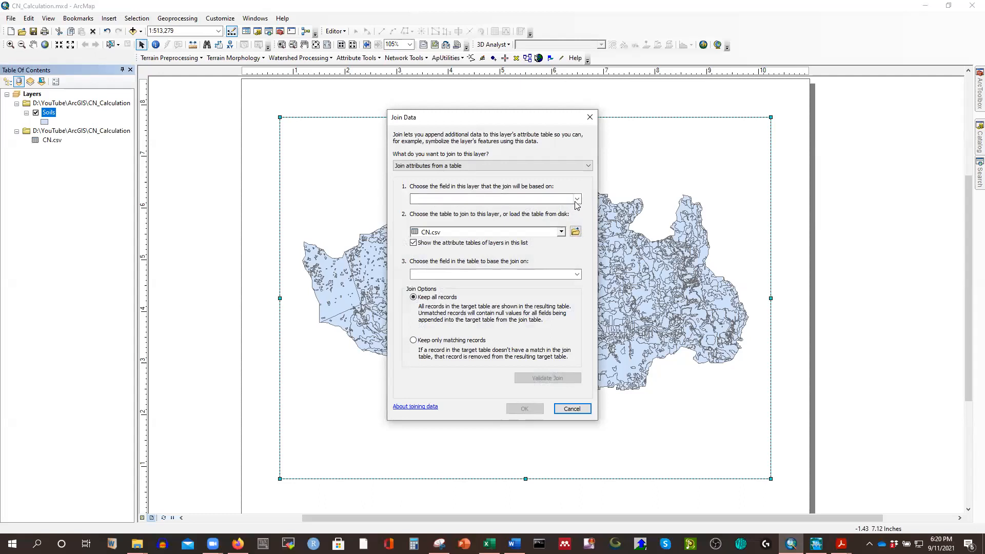
click(577, 198)
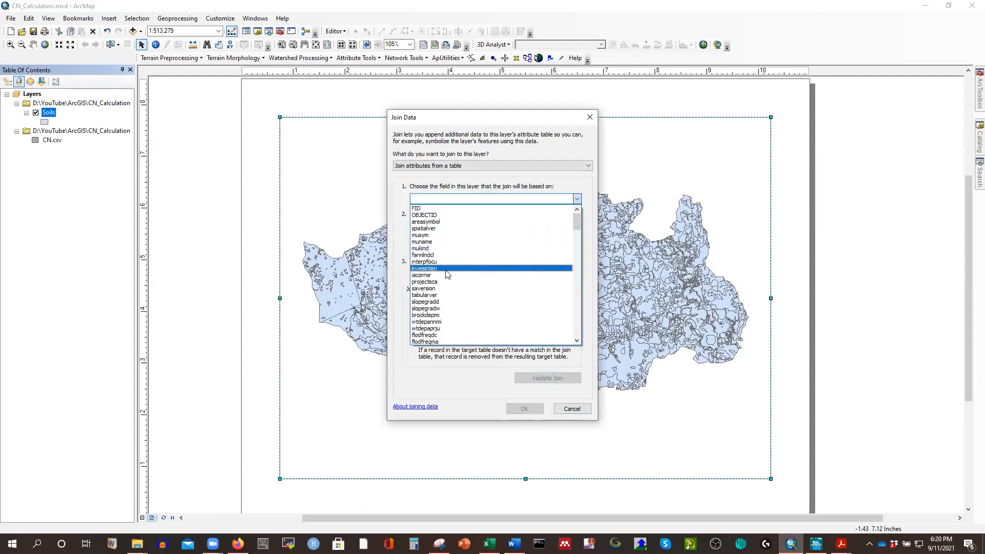
scroll(473, 267, down, 3)
scroll(472, 267, down, 3)
scroll(465, 249, down, 12)
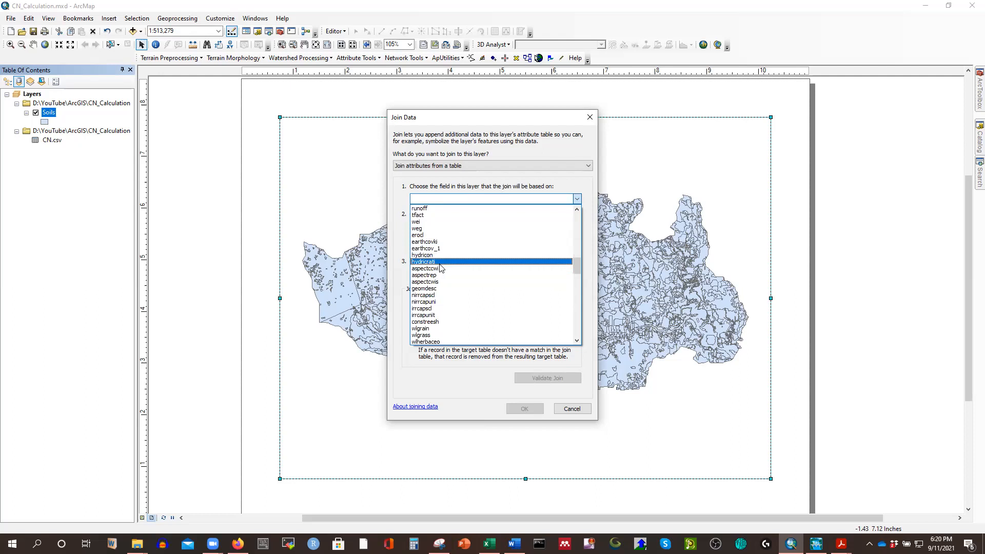
scroll(456, 254, down, 1)
scroll(458, 253, up, 2)
scroll(479, 267, up, 5)
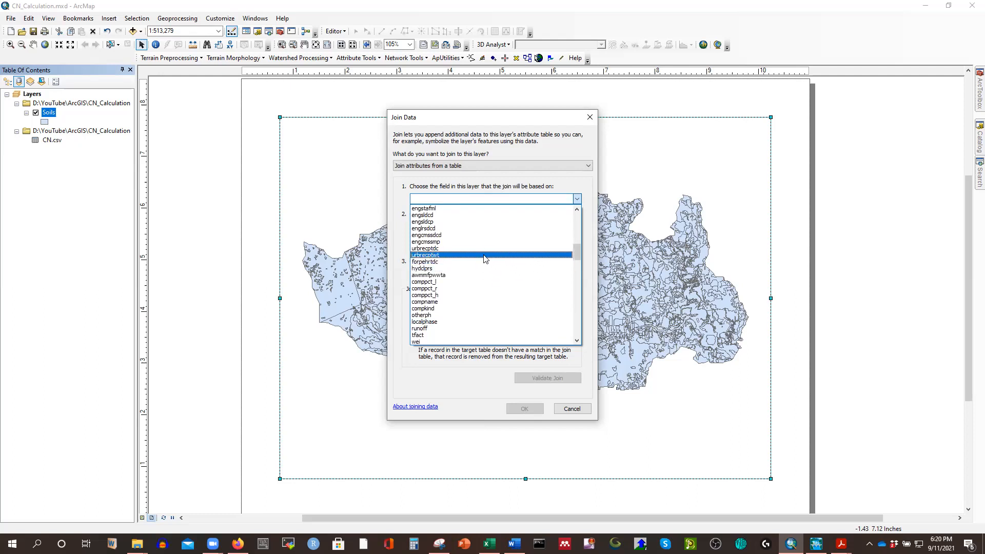
click(574, 254)
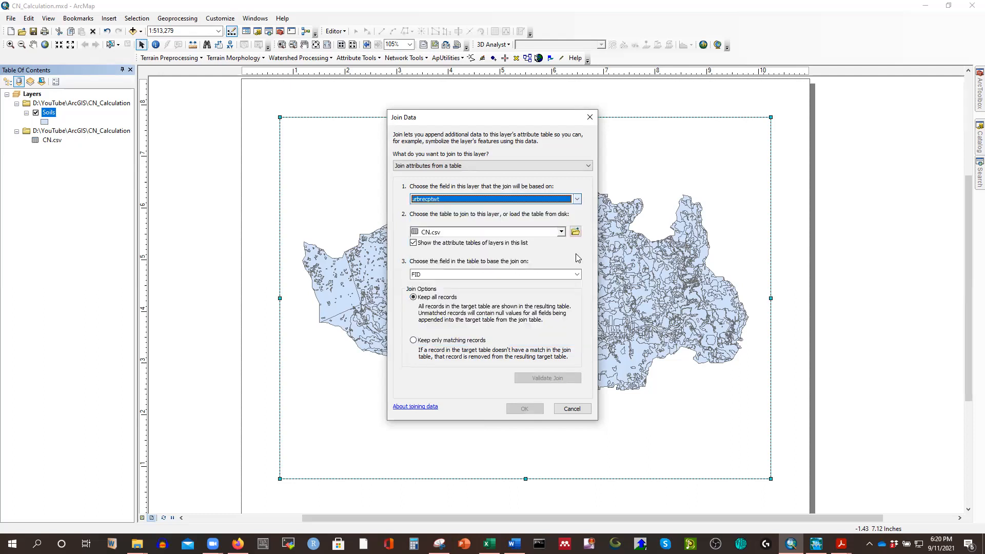
Join CN.csv to the Soils layer on the hydgrpdcd field in both tables, keeping all records.
click(576, 201)
mouse_move(574, 255)
mouse_down()
mouse_move(576, 281)
mouse_move(578, 239)
mouse_up()
click(436, 242)
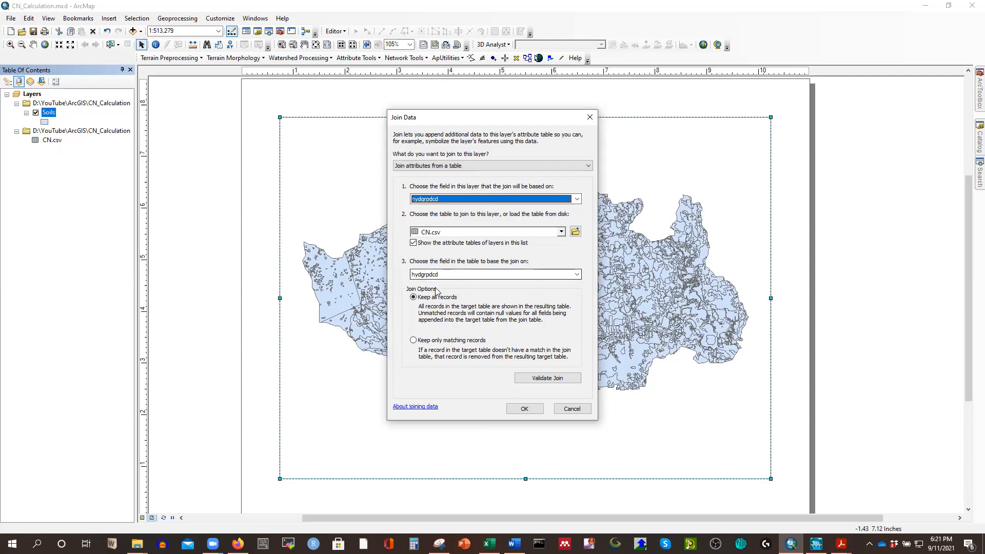
click(525, 411)
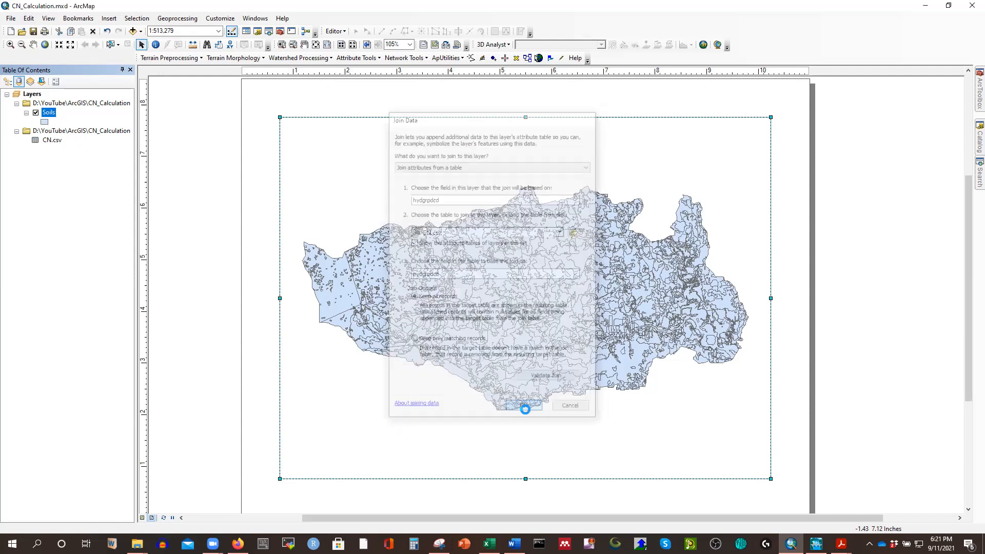
Open the Soils attribute table, examine the joined fields at its far end, and close it.
right_click(50, 115)
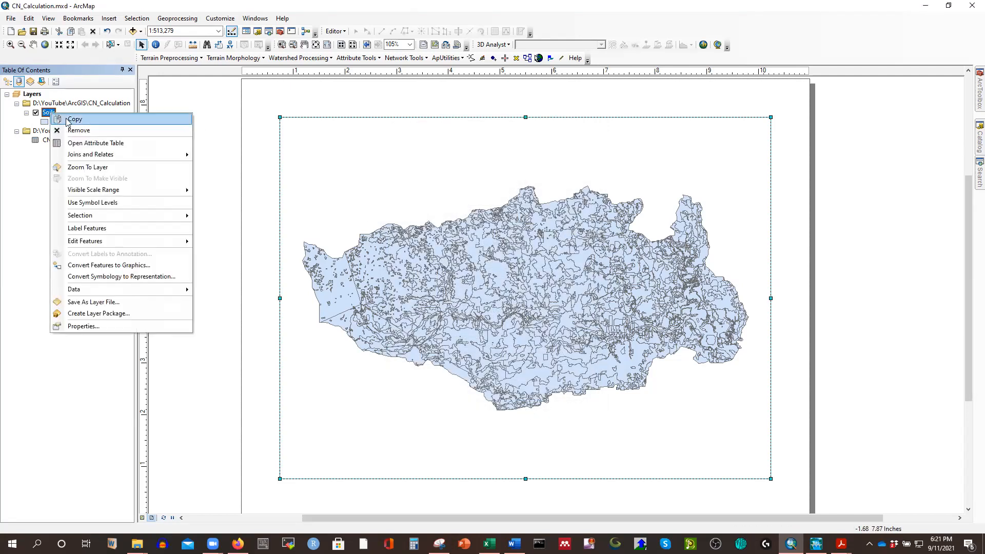
click(82, 143)
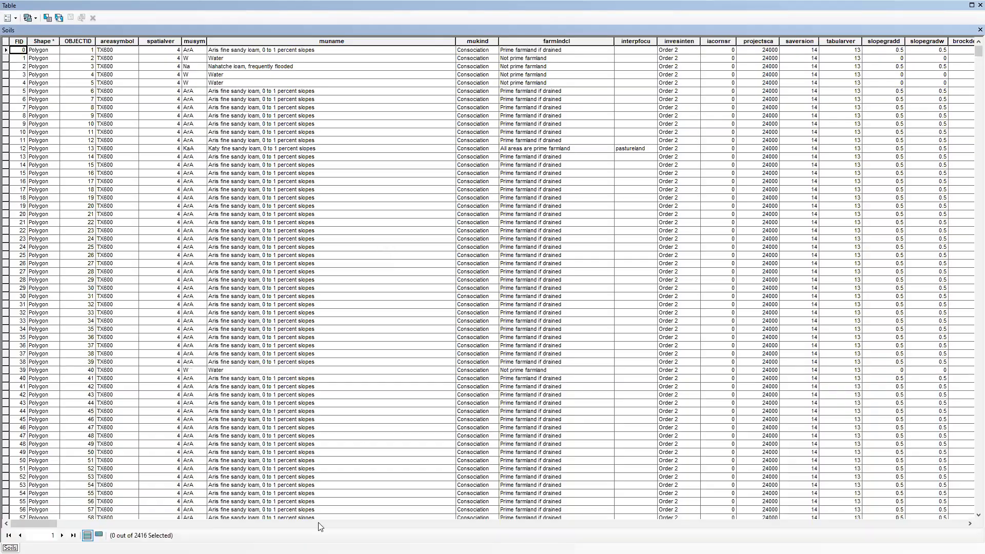
drag(47, 523, 954, 523)
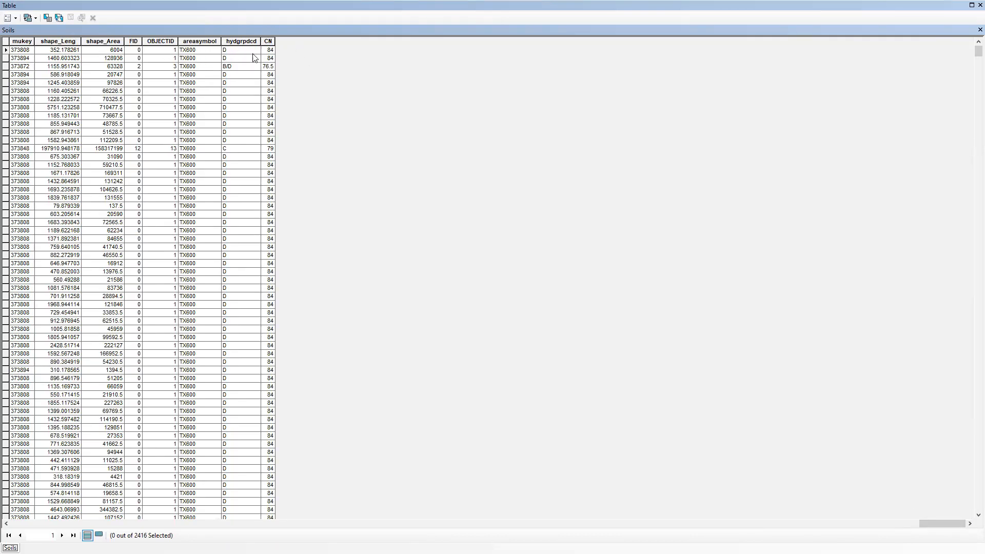
click(971, 33)
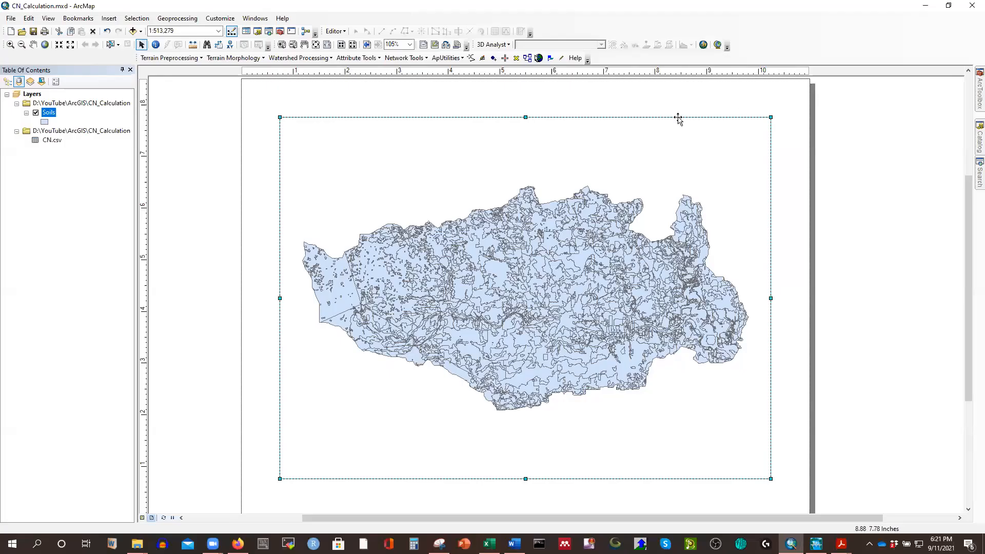
Remove the CN.csv join from the Soils layer.
right_click(50, 114)
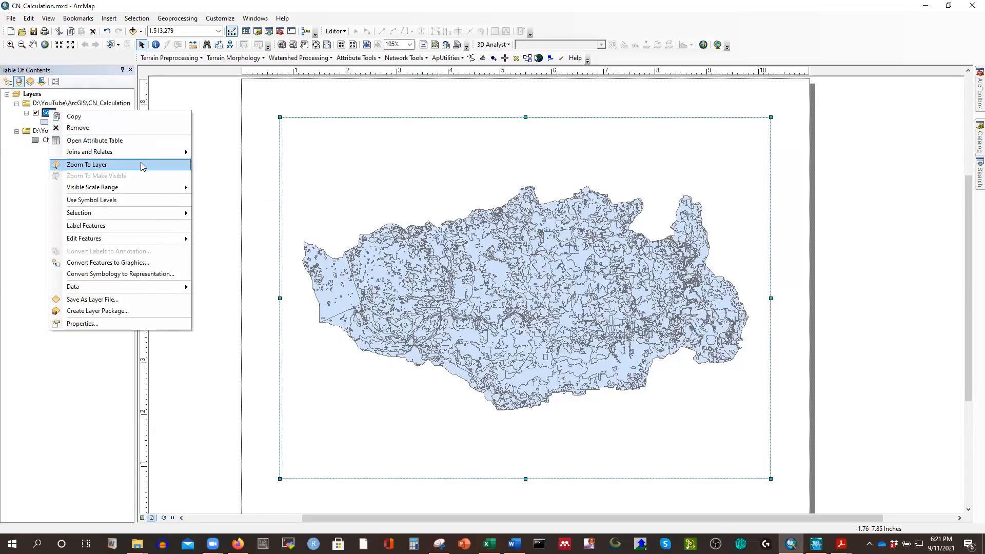
mouse_move(152, 150)
mouse_move(261, 165)
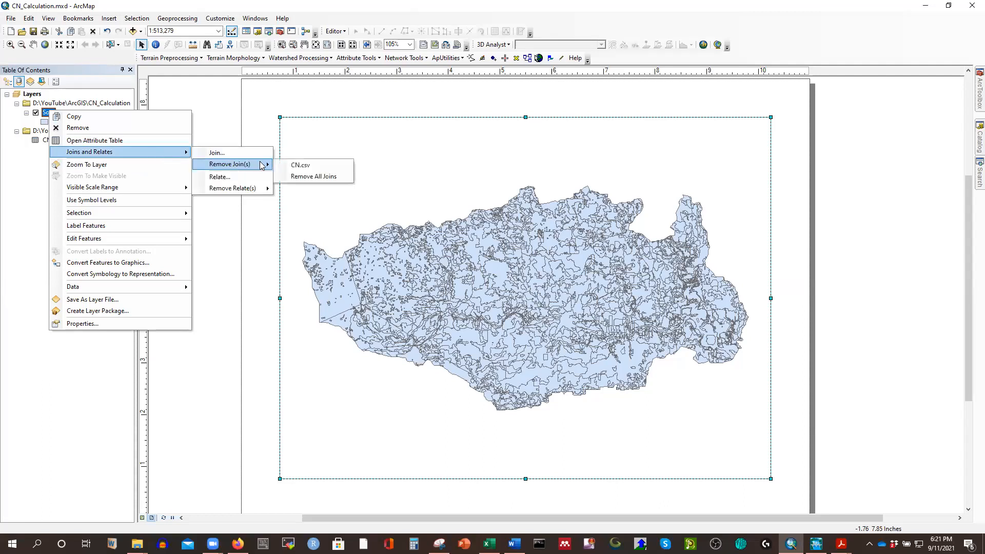
click(300, 165)
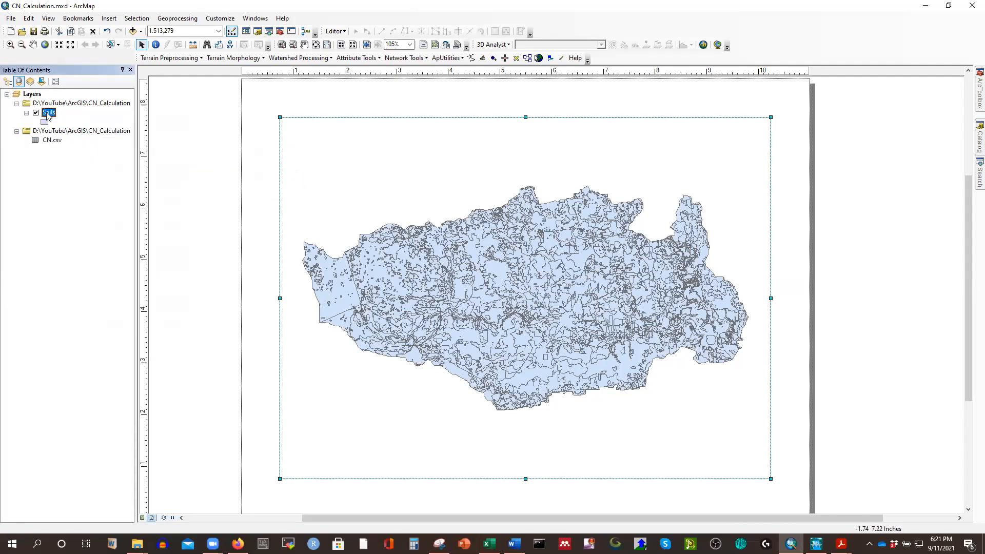
Add a Double field named Curve_Num to the Soils attribute table and close the table.
right_click(48, 115)
mouse_move(152, 152)
click(235, 145)
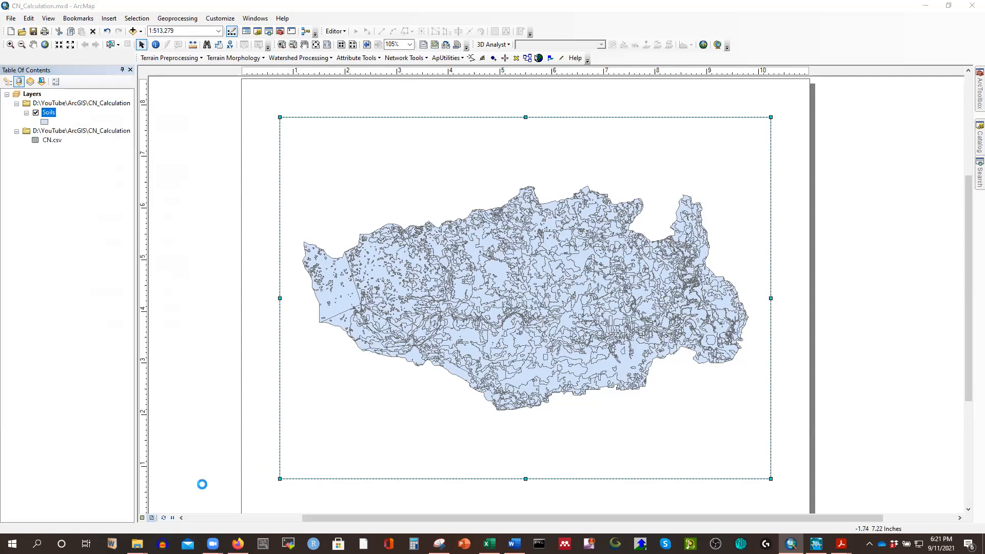
drag(23, 523, 956, 523)
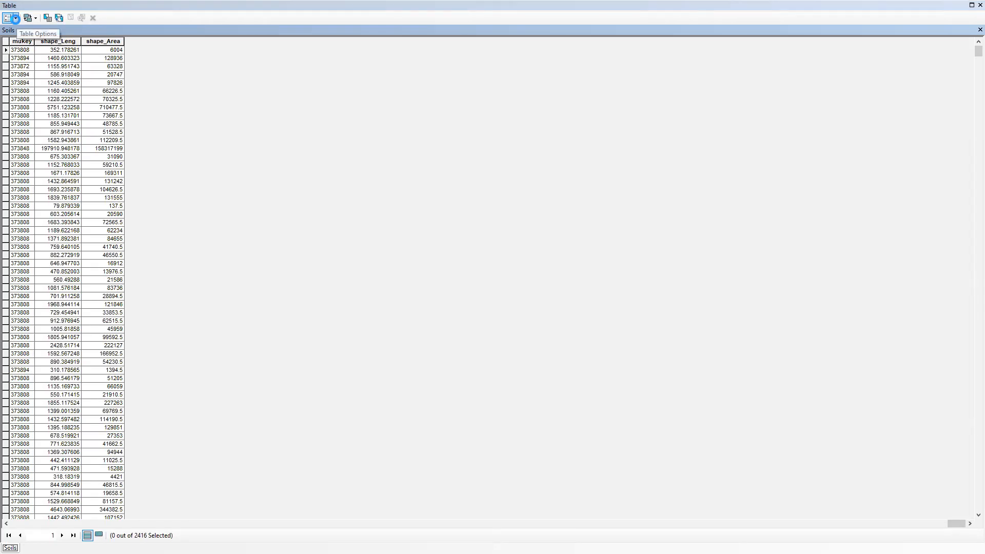
click(16, 19)
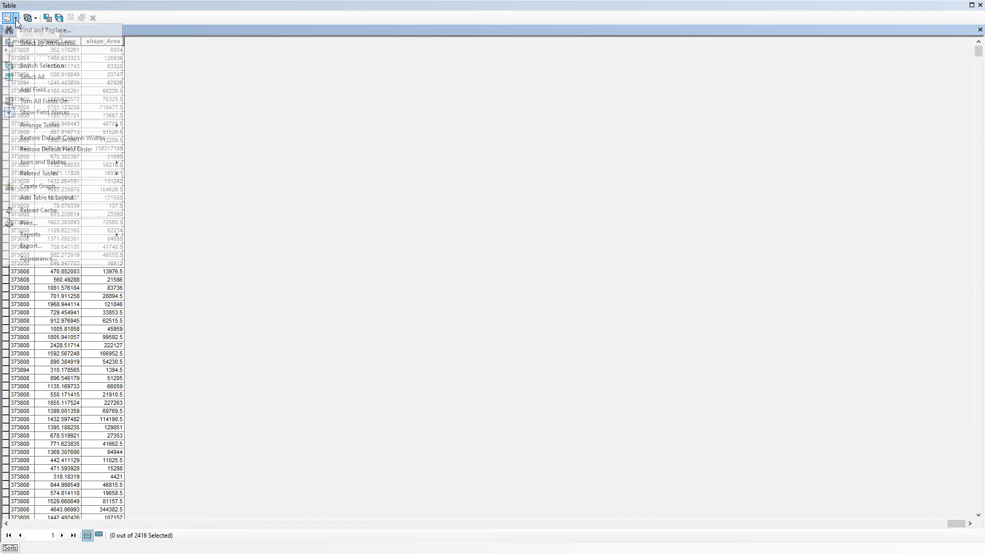
click(31, 91)
text(Curve_Num)
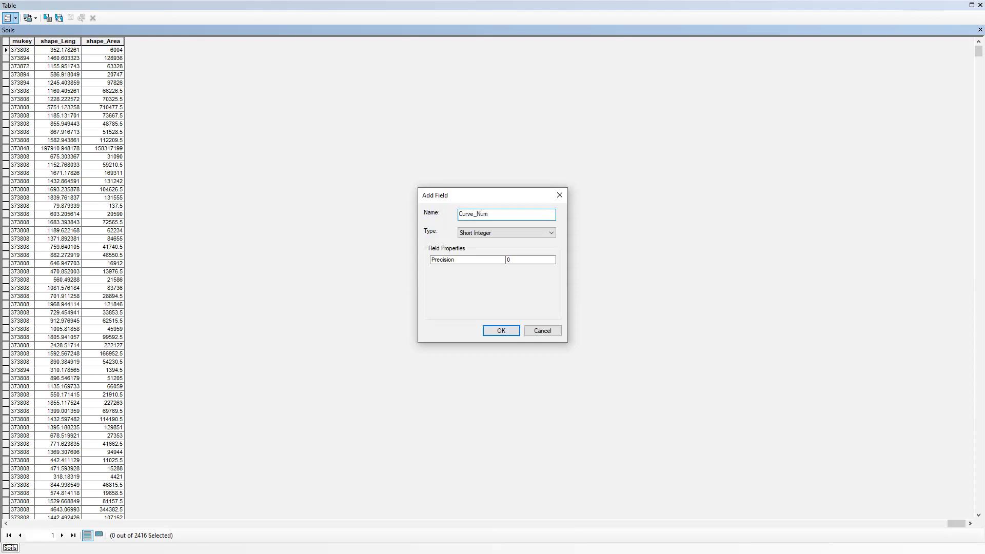
click(487, 233)
click(476, 262)
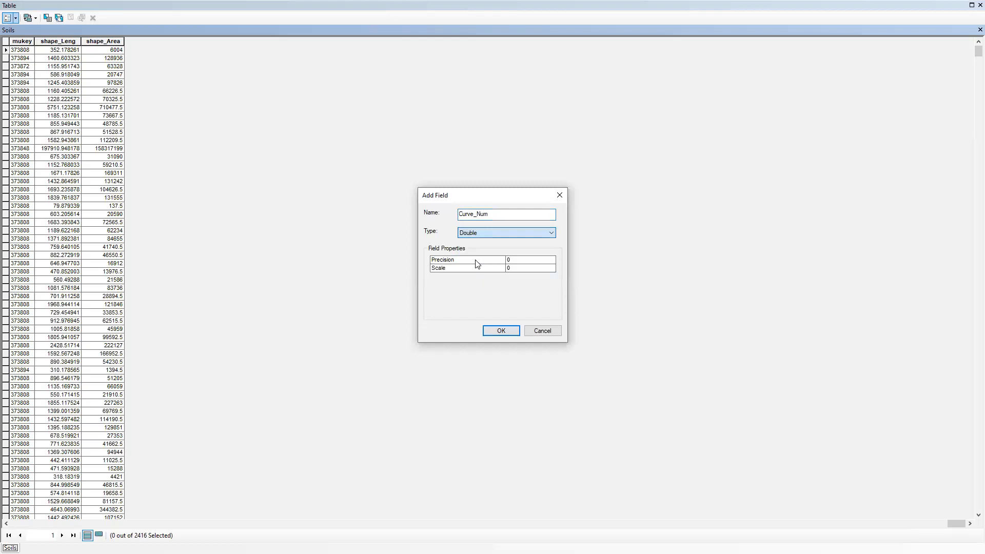
click(499, 331)
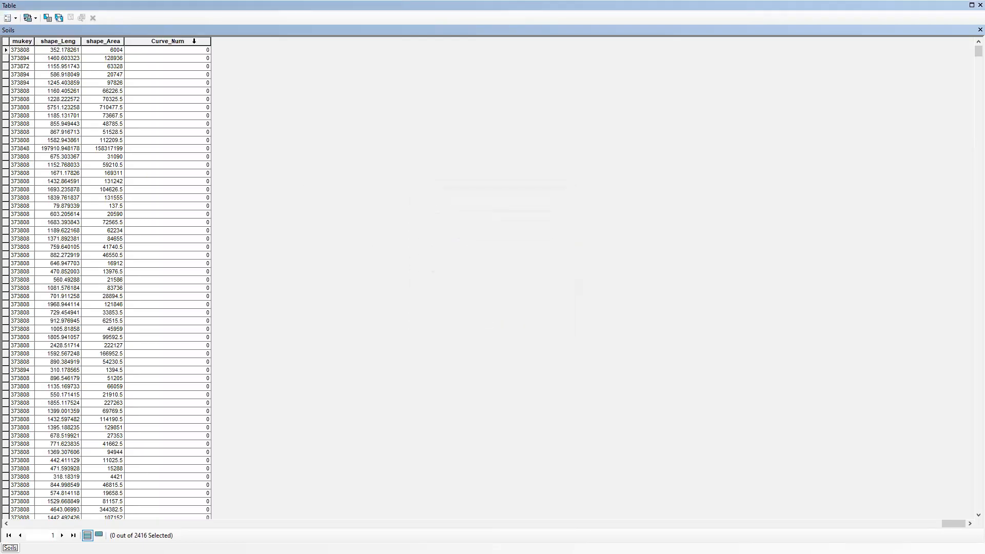
click(176, 59)
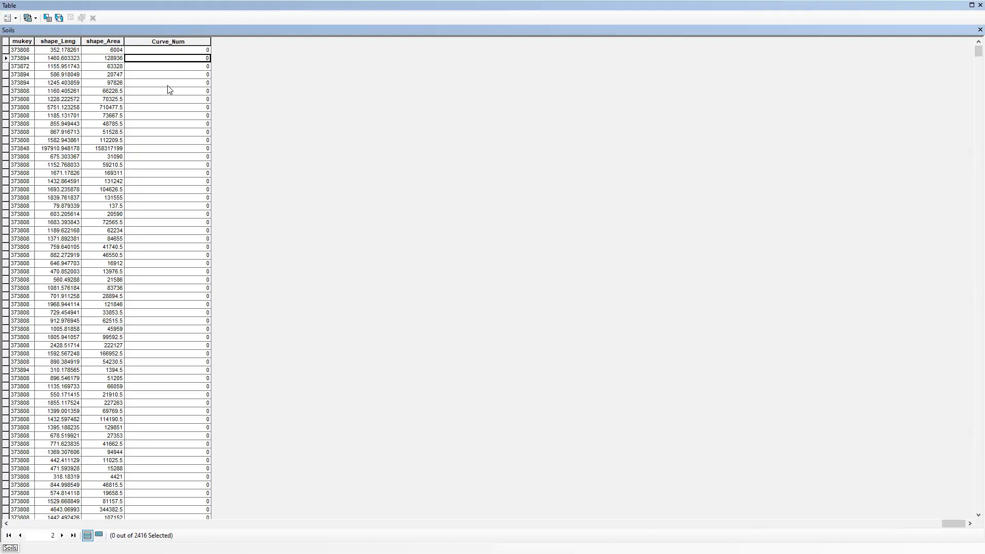
click(979, 29)
Join CN.csv to the Soils layer again, using hydgrpdcd in both tables and keeping all records.
right_click(50, 113)
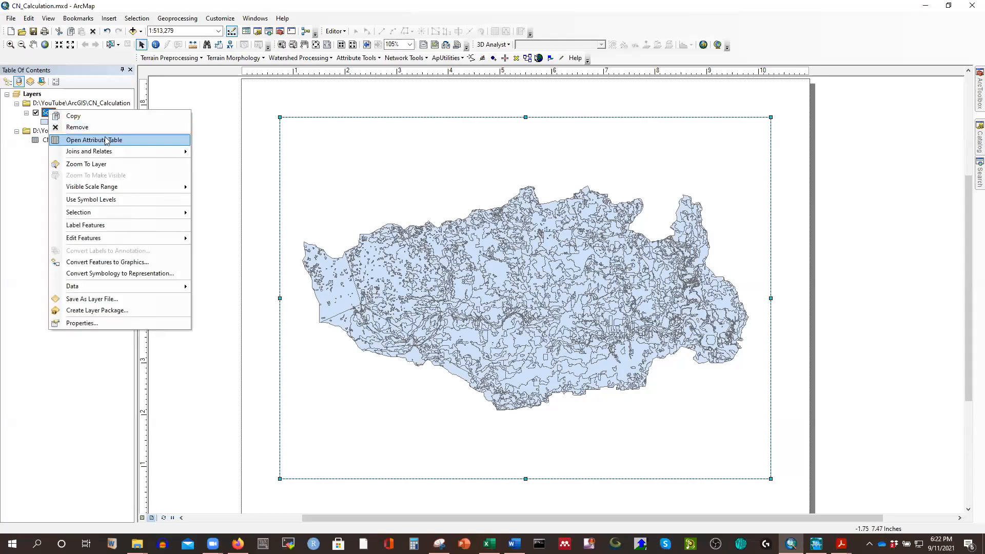
mouse_move(159, 151)
click(269, 149)
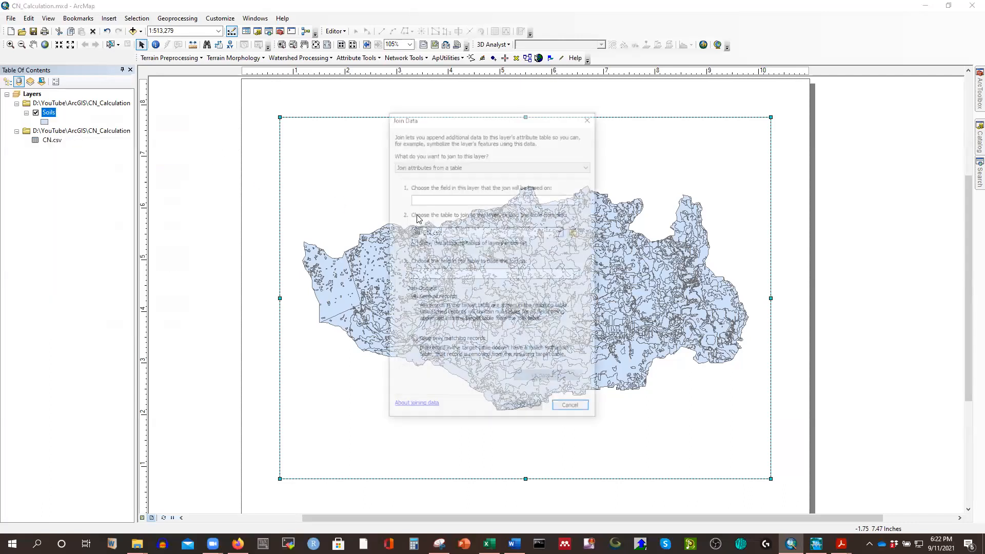
click(576, 199)
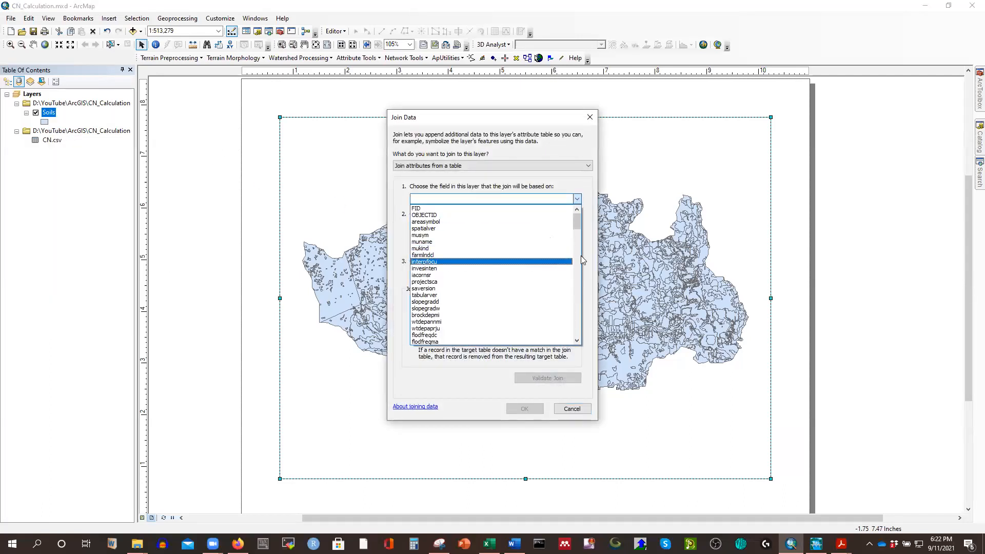
scroll(577, 235, down, 2)
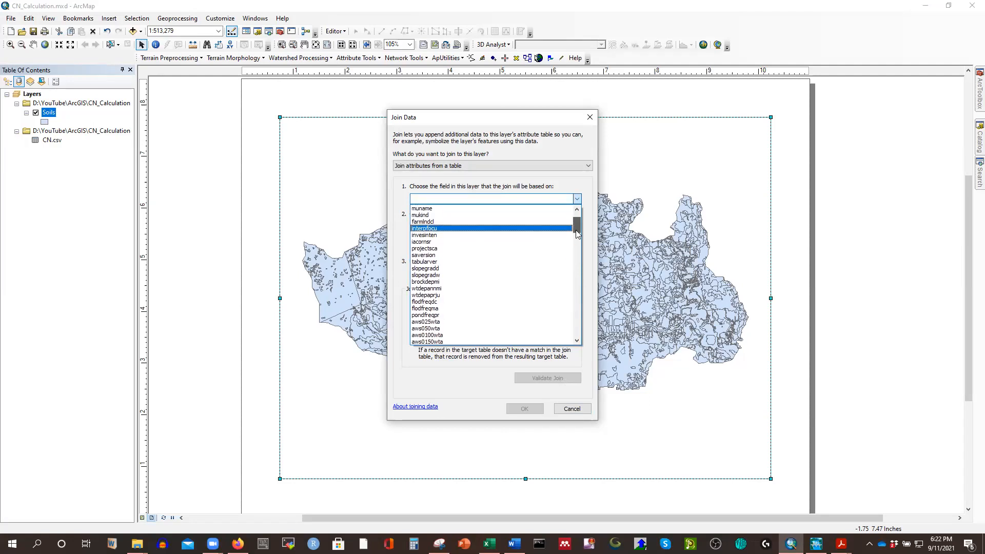
drag(577, 235, 576, 245)
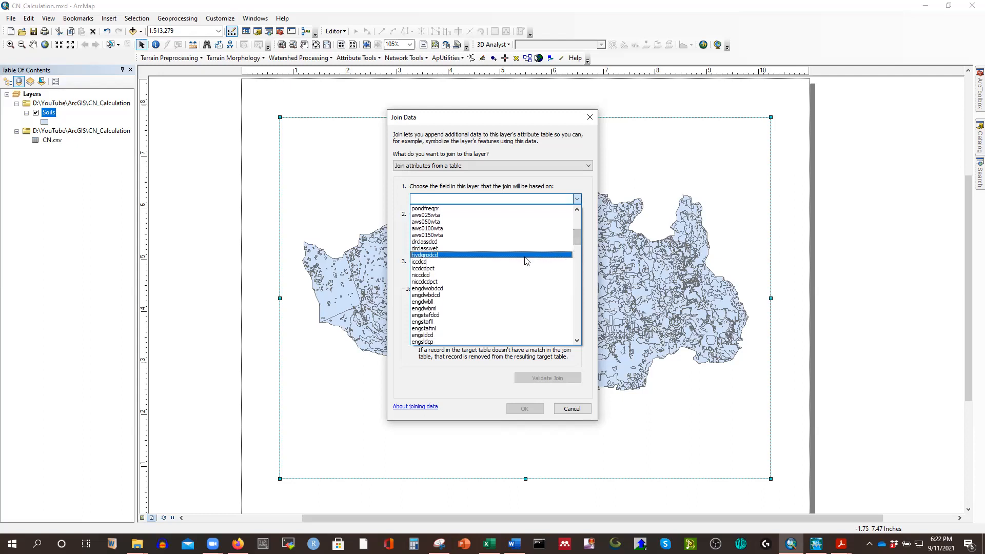
click(431, 255)
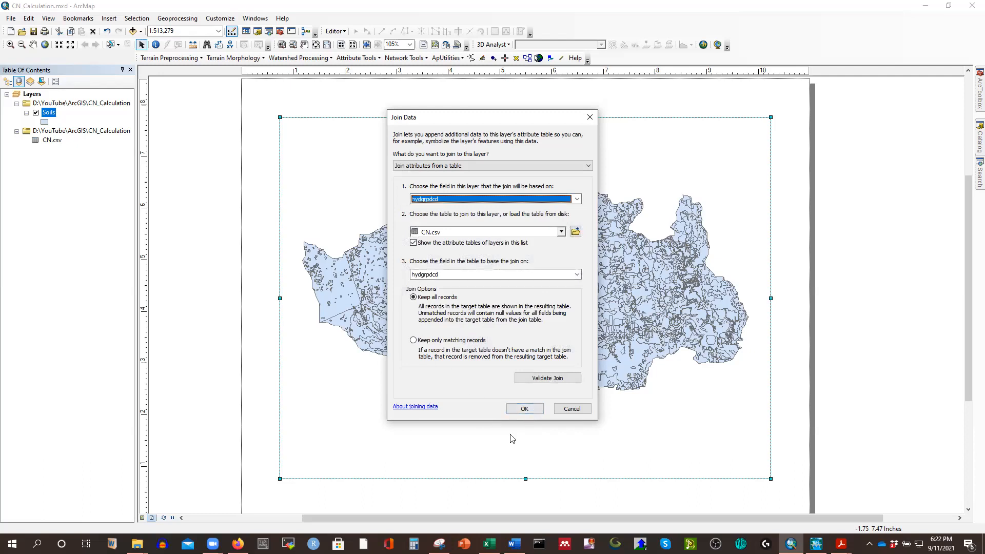
click(525, 410)
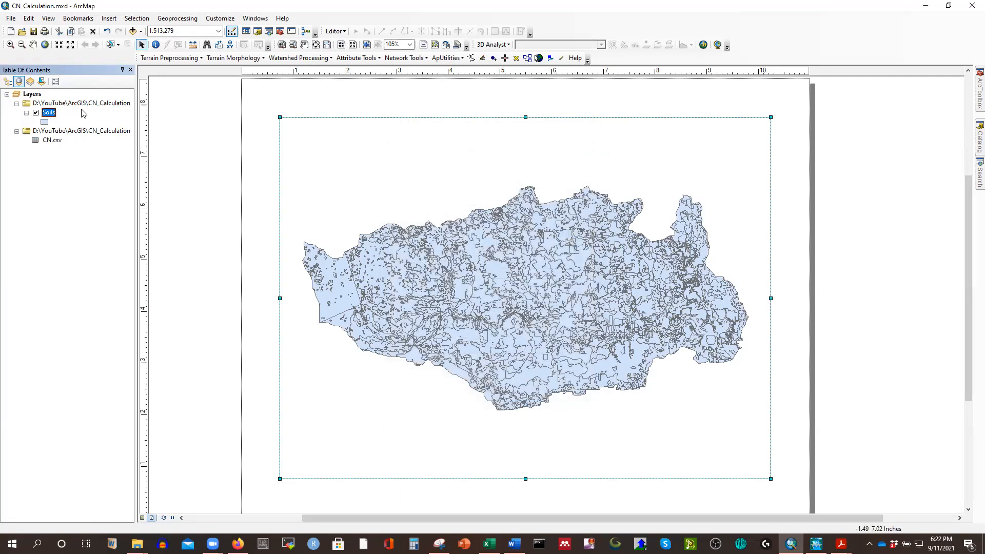
Fill the Curve_Num field of the Soils attribute table with [CN.csv.CN] using the Field Calculator, and close the table.
right_click(49, 113)
click(80, 141)
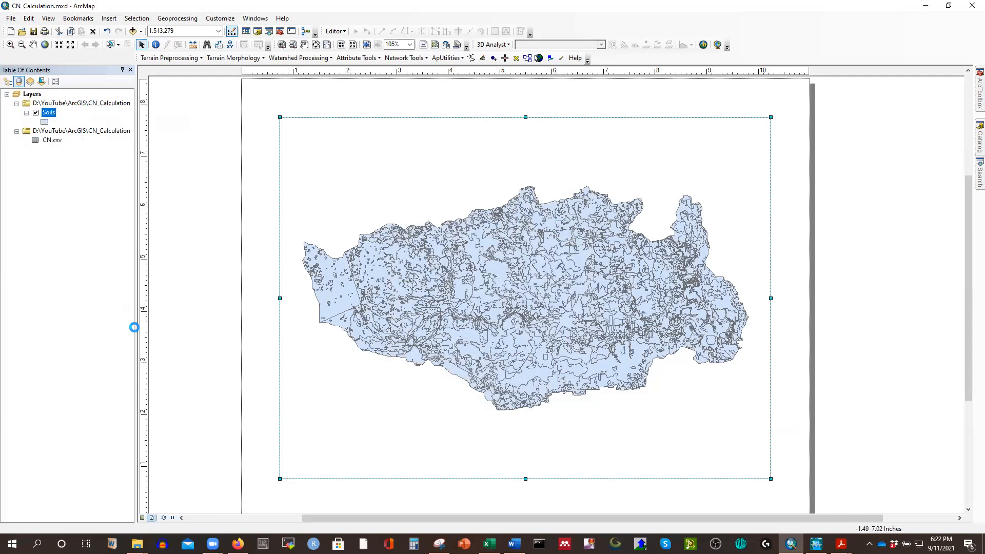
drag(29, 523, 943, 522)
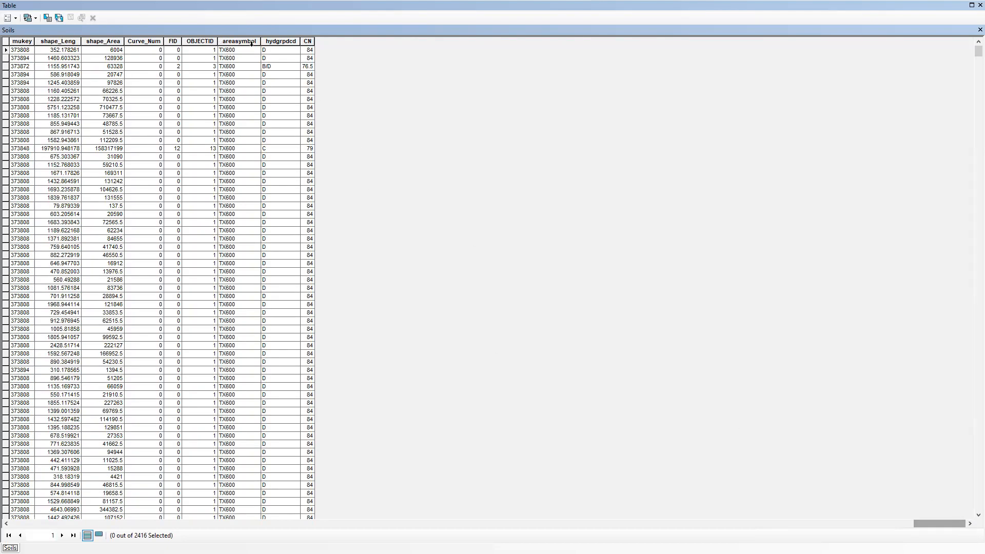
click(143, 40)
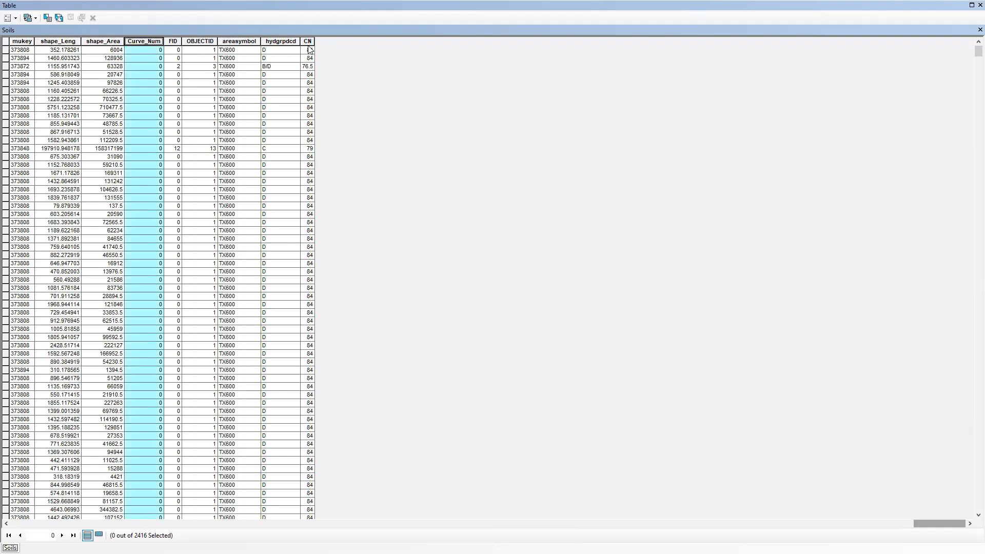
right_click(142, 44)
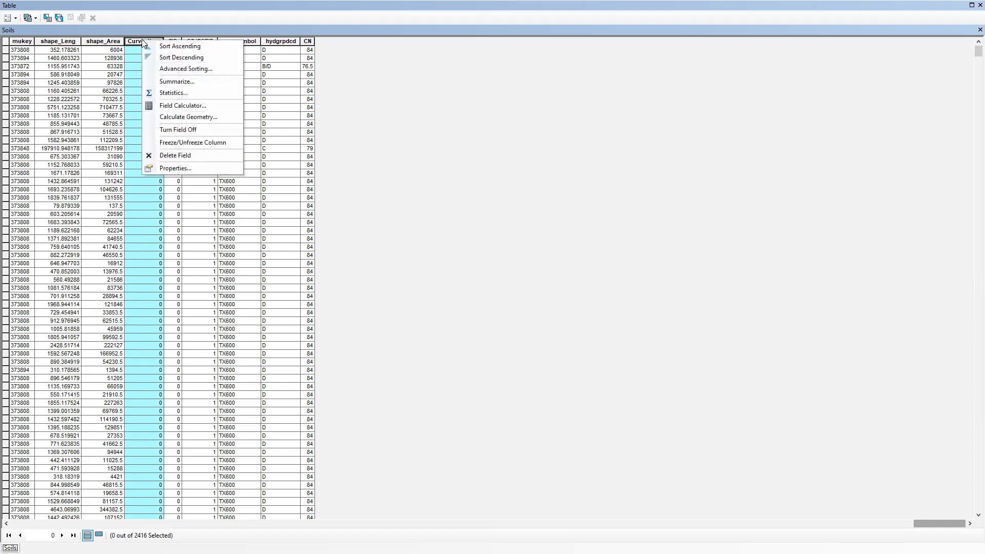
click(175, 103)
click(469, 293)
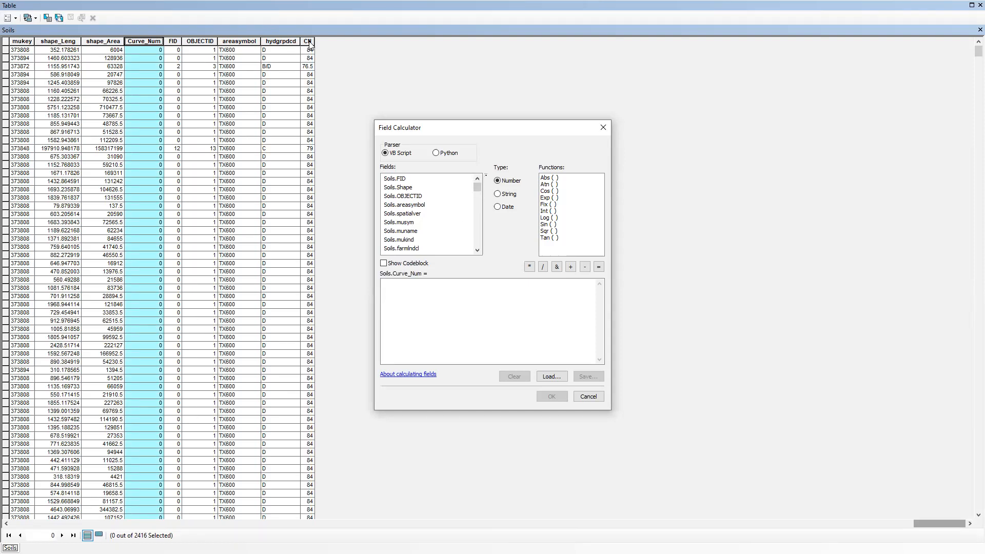
drag(477, 187, 481, 250)
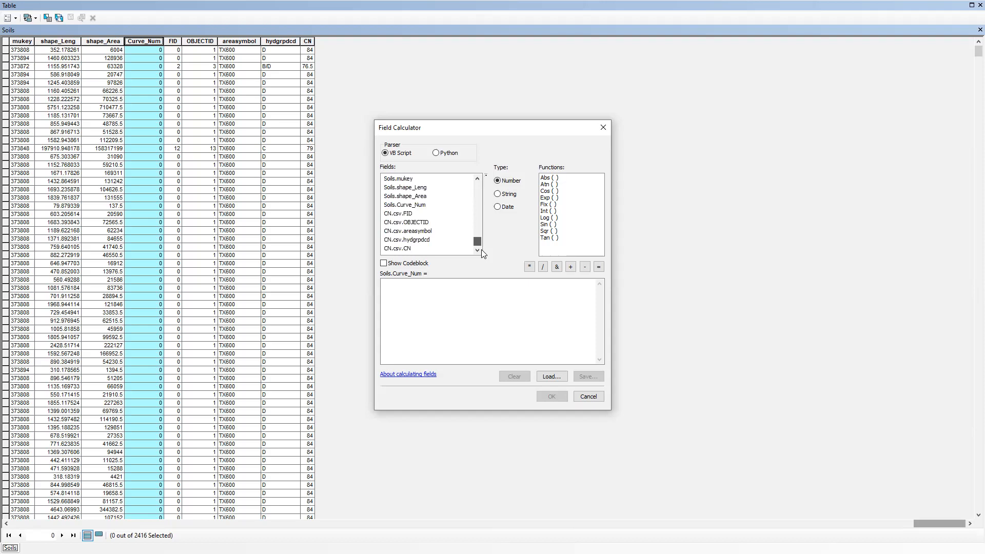
double_click(400, 249)
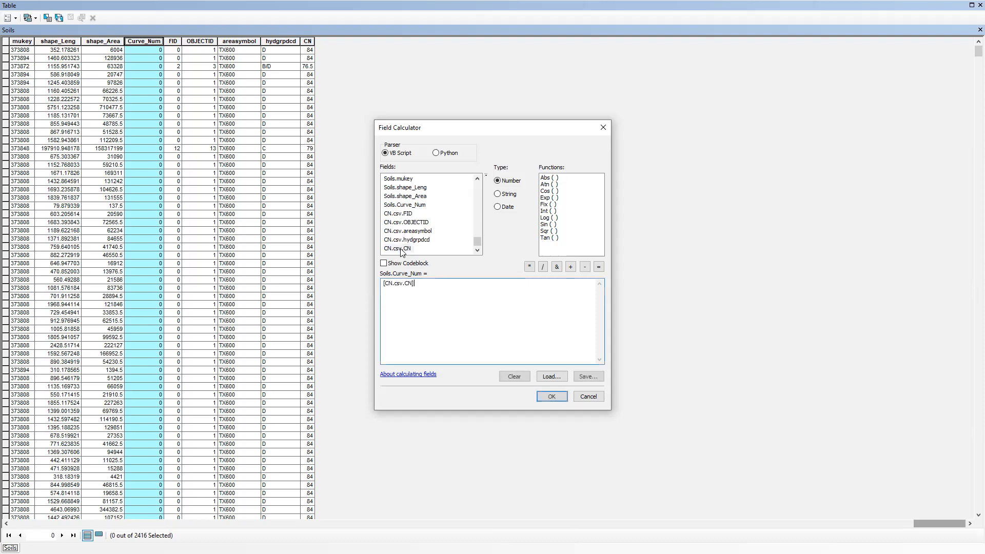
click(550, 398)
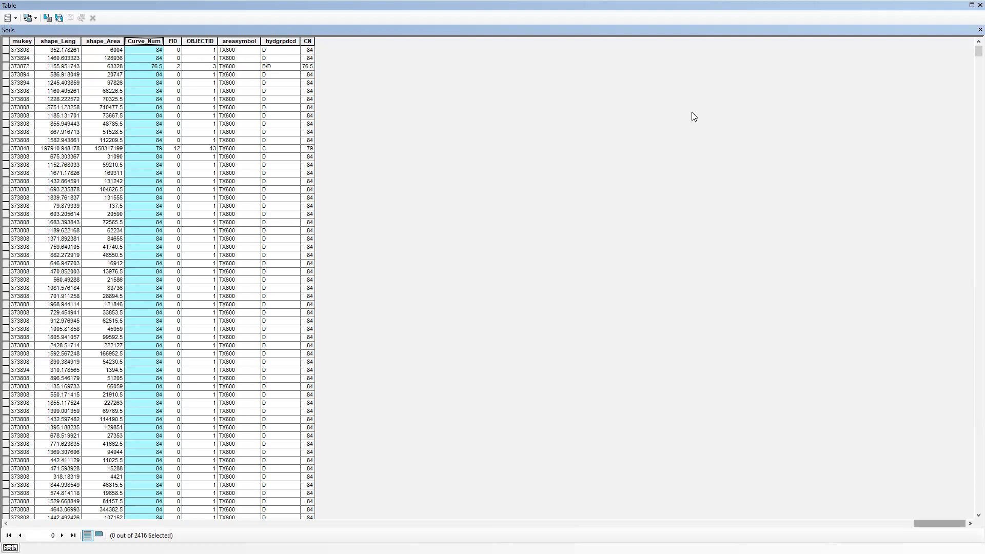
click(980, 30)
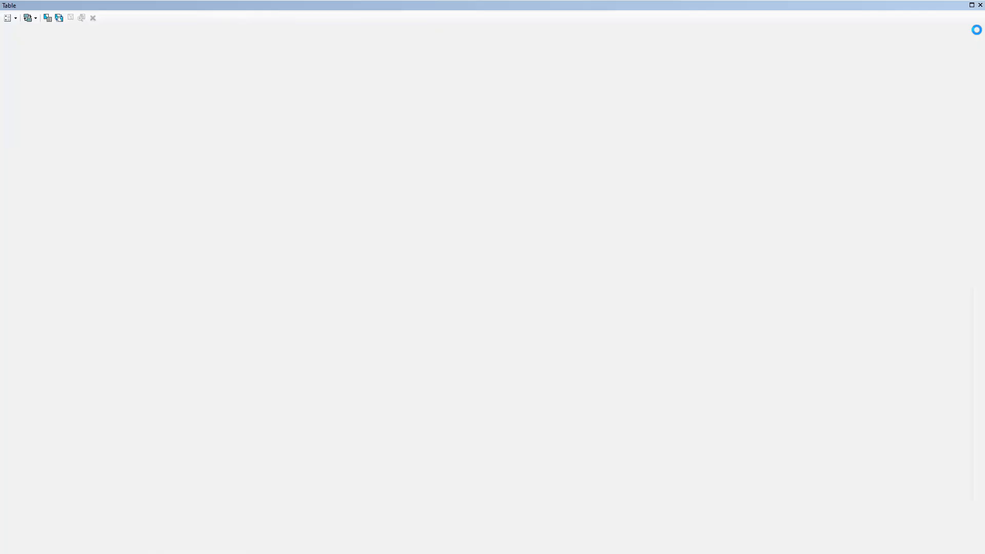
Remove all joins from the Soils layer.
right_click(45, 113)
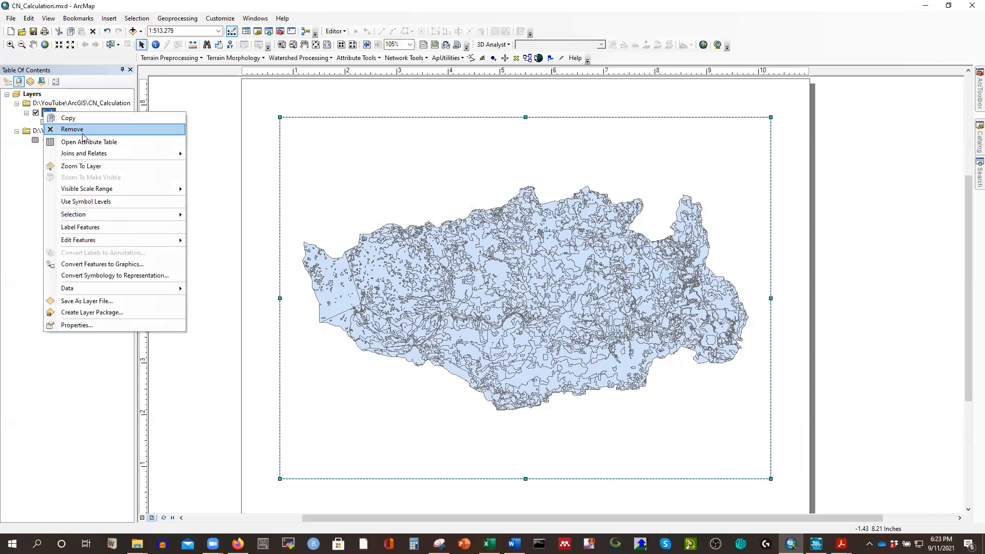
mouse_move(150, 154)
mouse_move(226, 166)
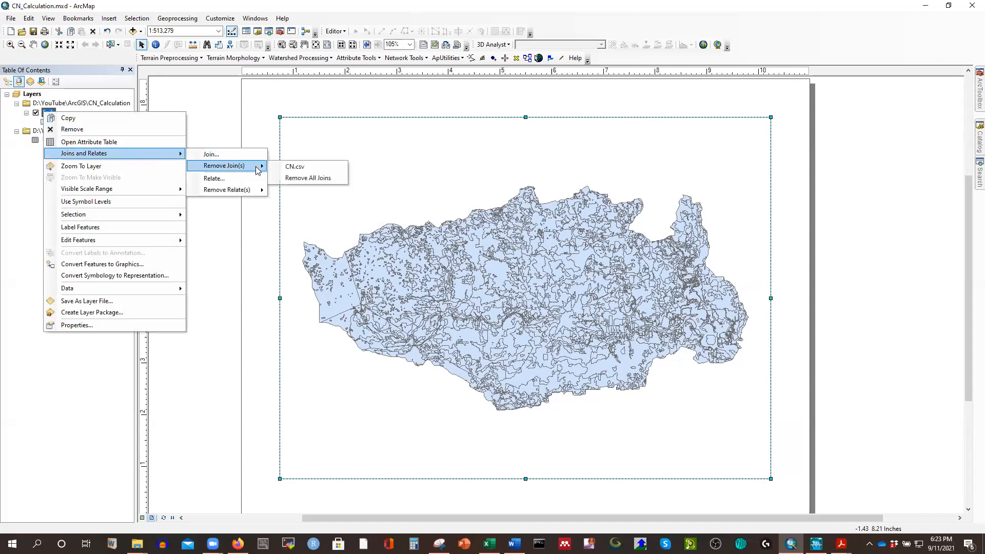
click(285, 178)
Open the Soils attribute table, check the Curve_Num column at its far end, and close it.
right_click(54, 114)
click(92, 140)
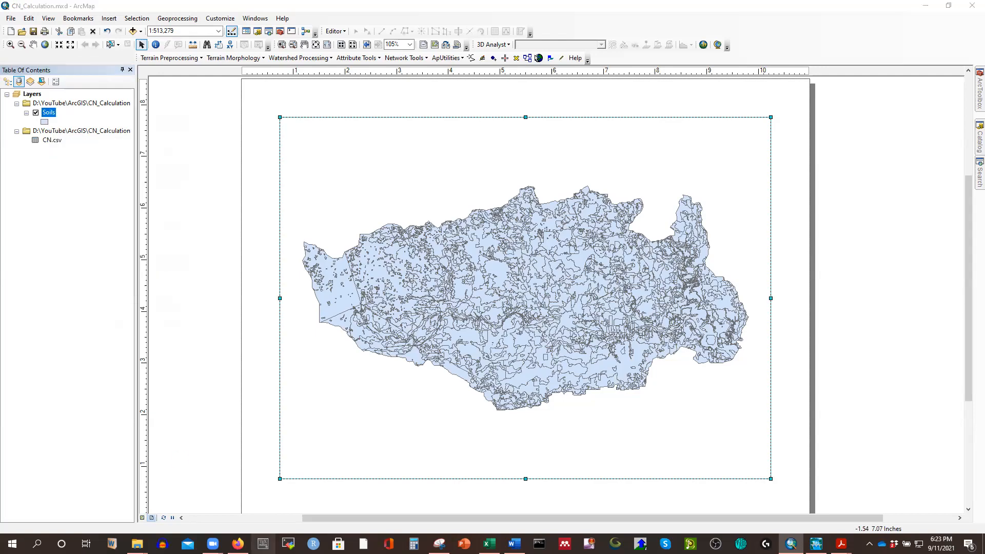
drag(26, 523, 954, 523)
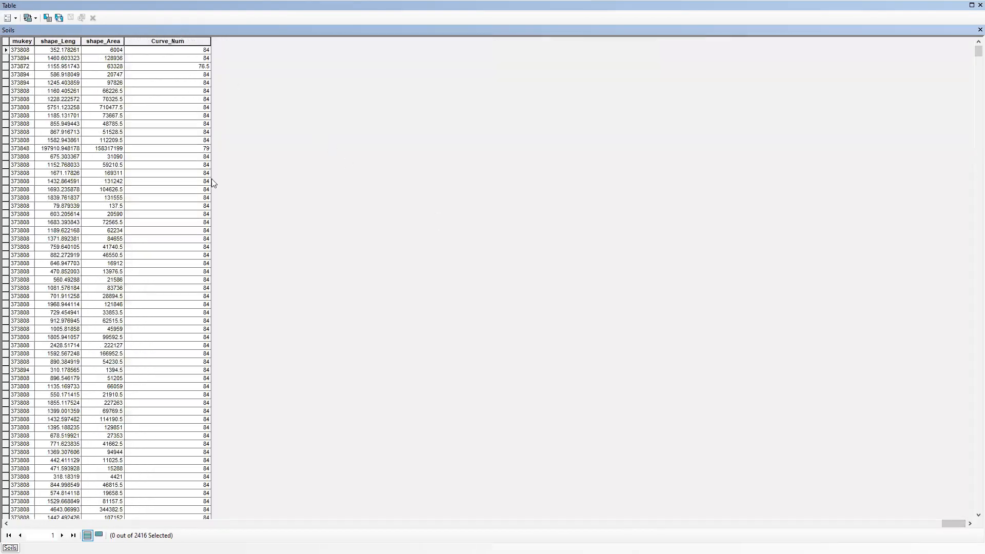
click(980, 29)
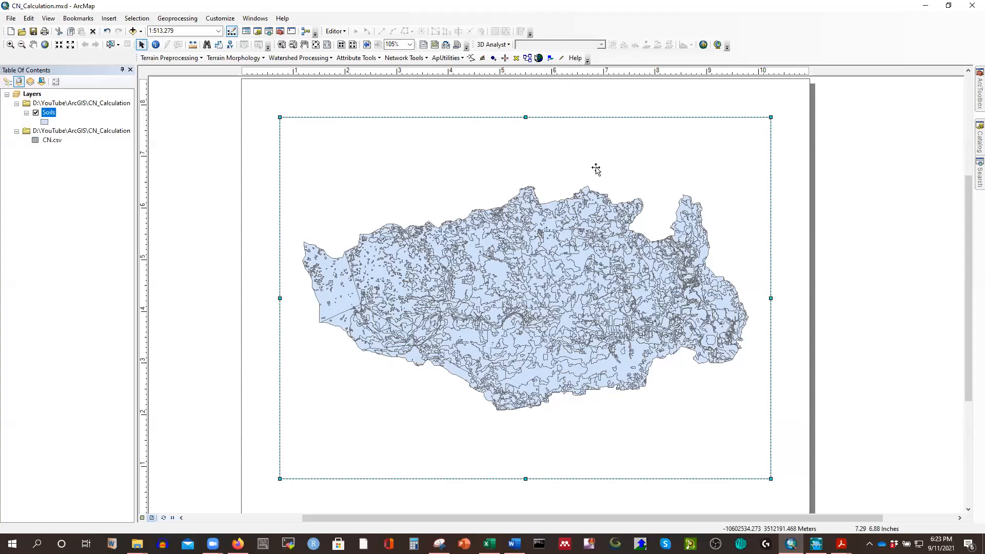
Remove the CN.csv table and its source folder entry from the map contents.
right_click(53, 132)
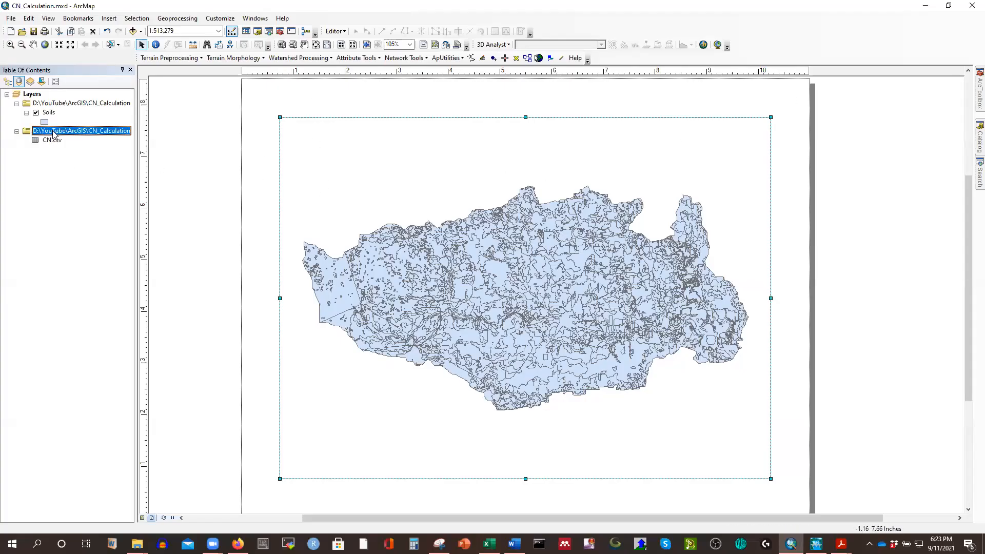
click(81, 137)
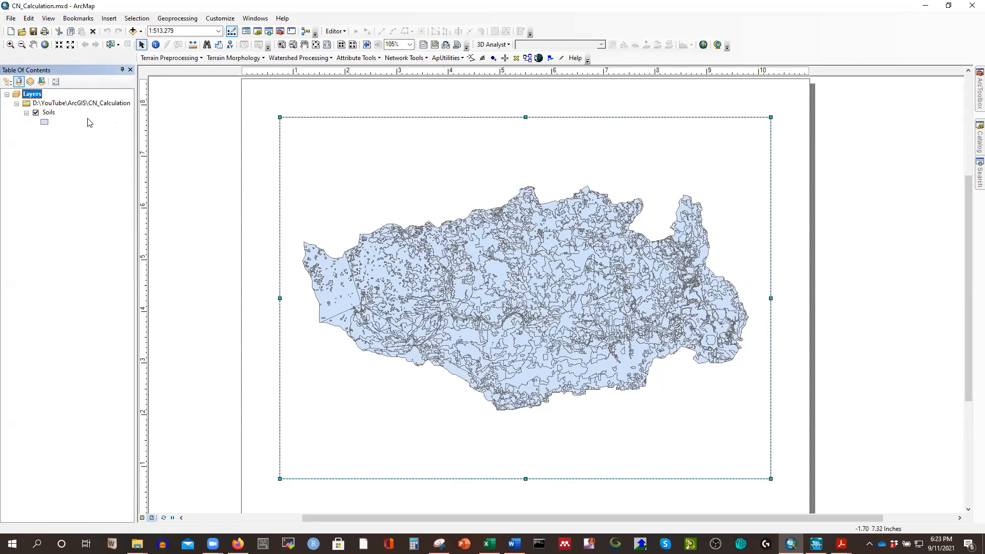
Open the symbology properties of the Soils layer and show its features as unique-value categories.
right_click(48, 115)
click(92, 328)
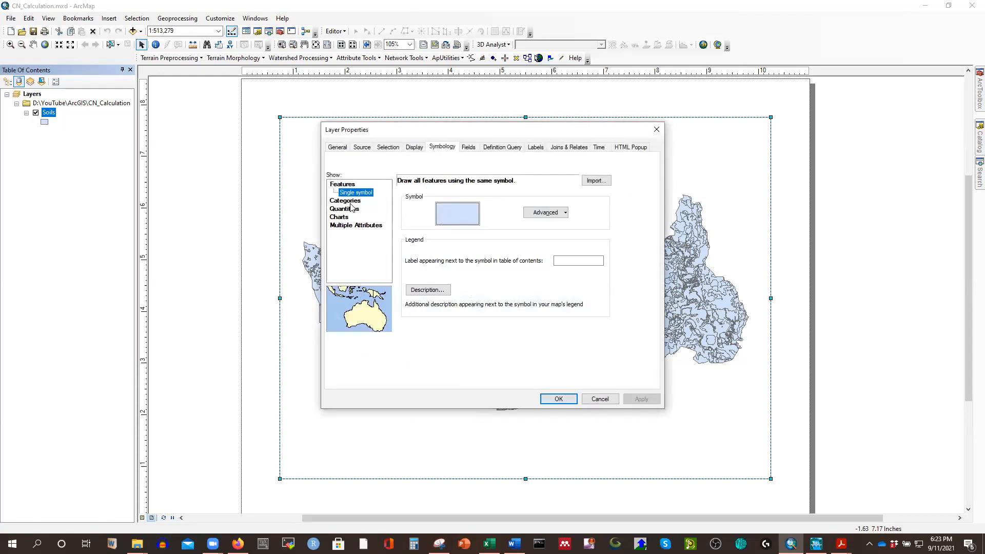
click(347, 201)
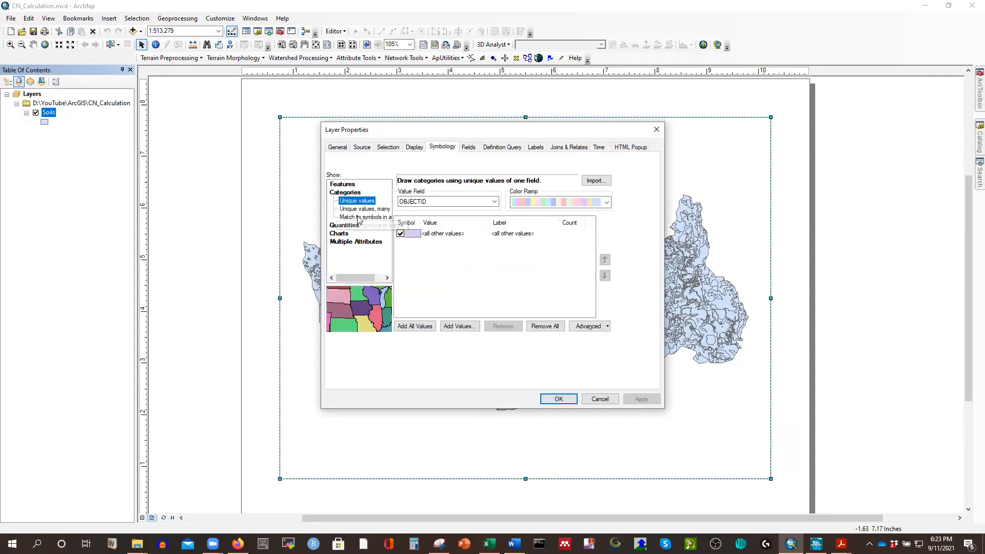
Try symbolizing the Soils layer as quantities with graduated colors based on the Curve_Num field.
click(350, 226)
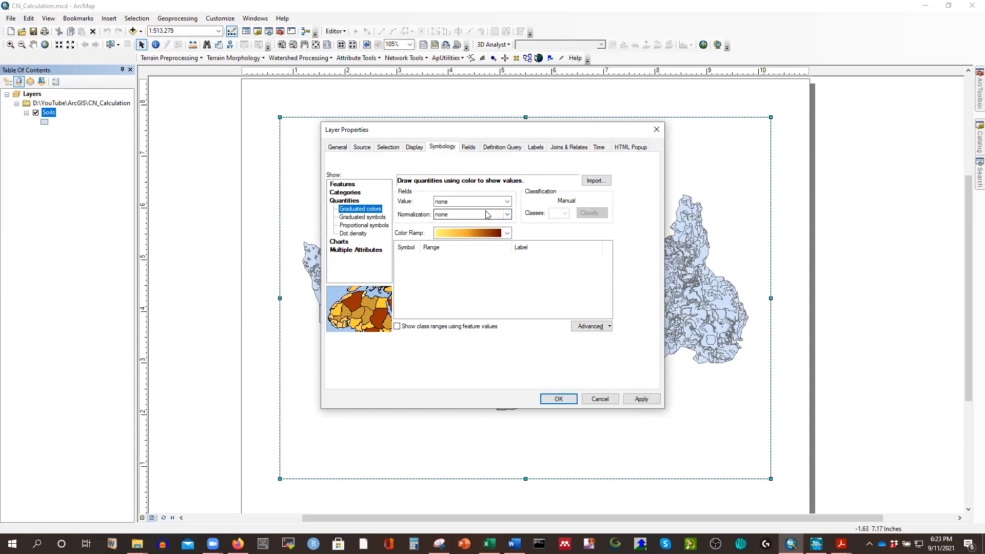
click(510, 203)
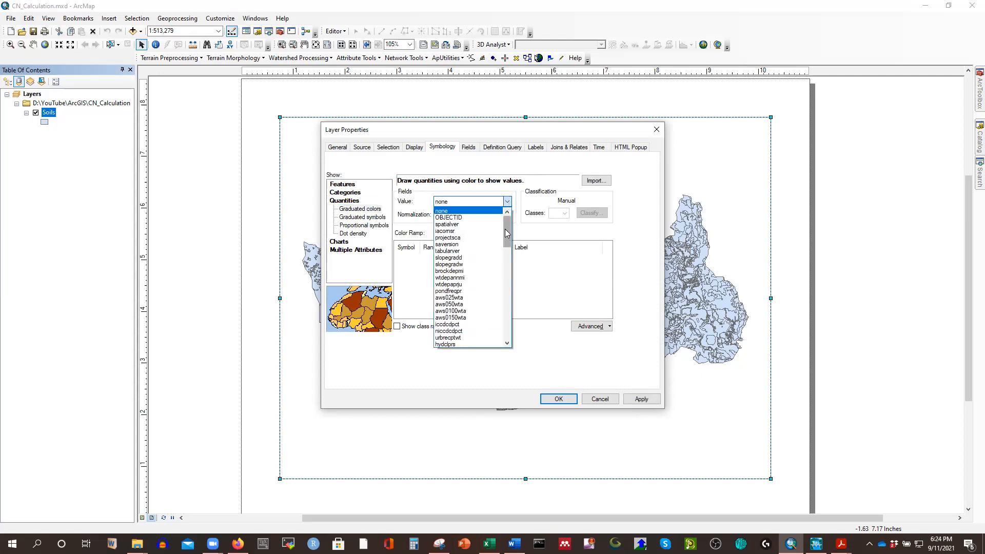
drag(504, 229, 502, 340)
click(454, 344)
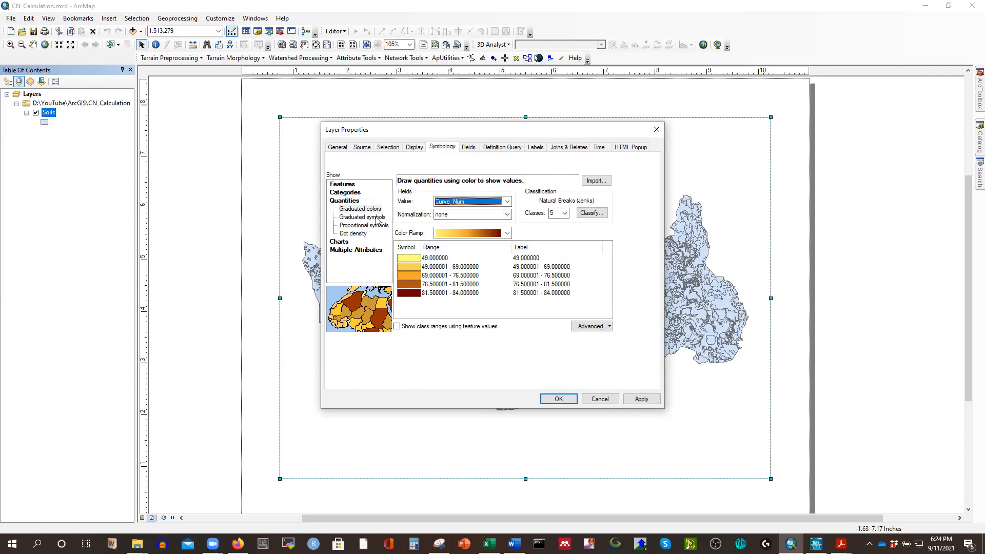
Categorize the Soils layer by unique values of the Curve_Num field and add all its values.
click(350, 193)
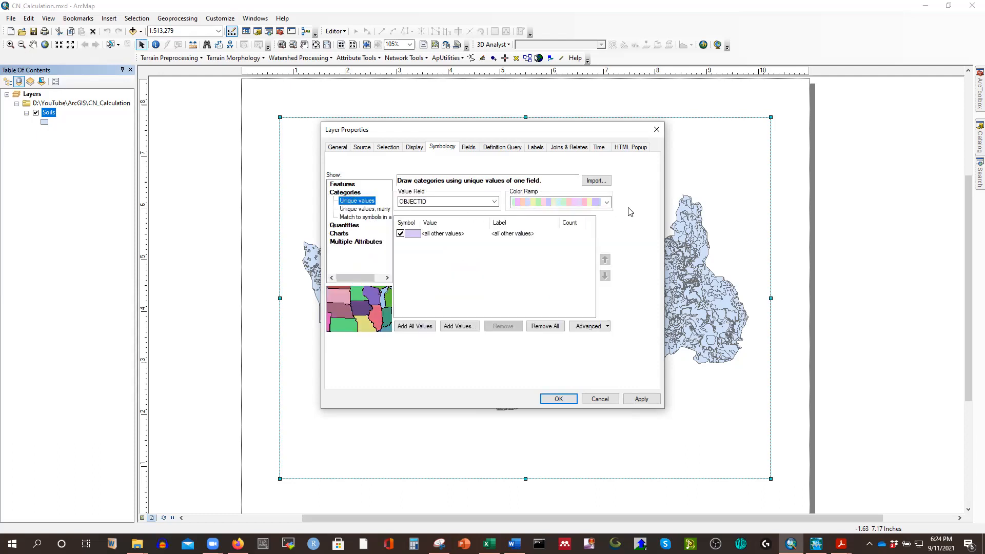
click(495, 206)
scroll(441, 276, down, 8)
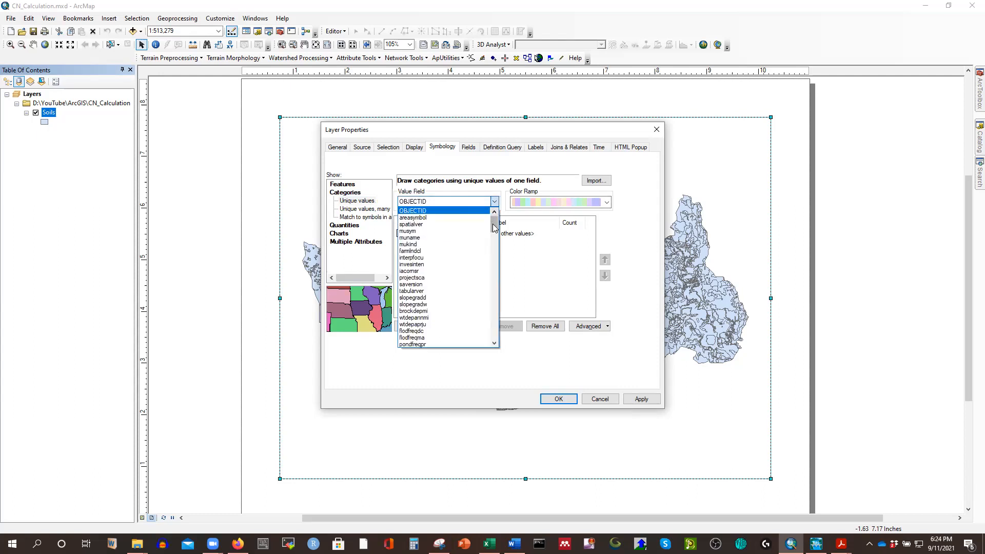
click(420, 344)
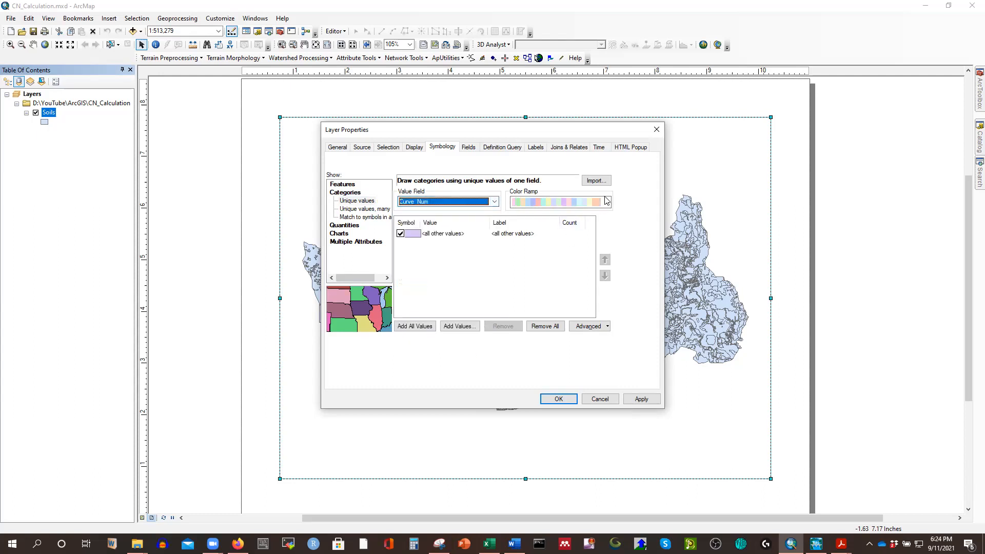
click(410, 326)
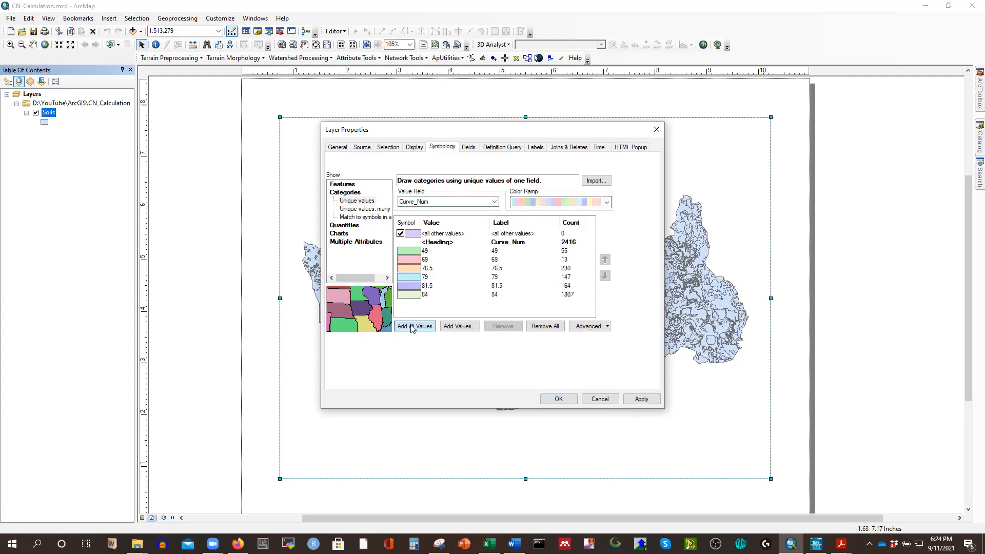
Assign a dark multicolored color ramp to the Curve_Num categories and apply the symbology to the Soils layer.
click(608, 203)
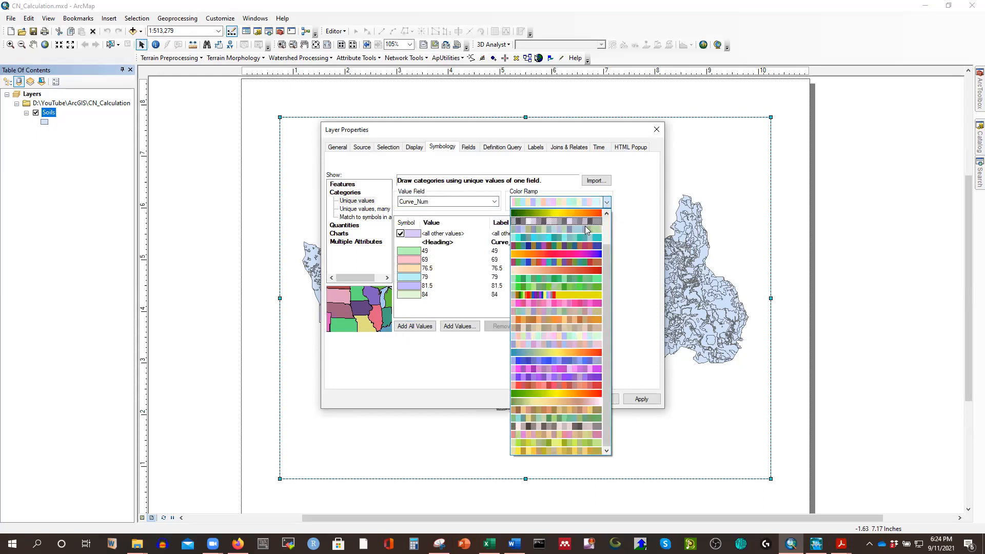
click(575, 245)
click(640, 399)
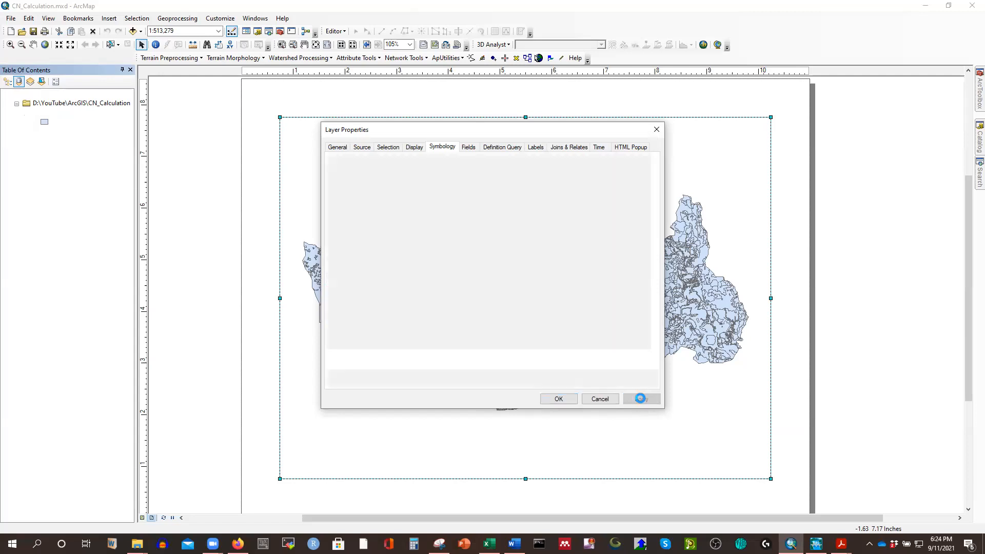
click(558, 399)
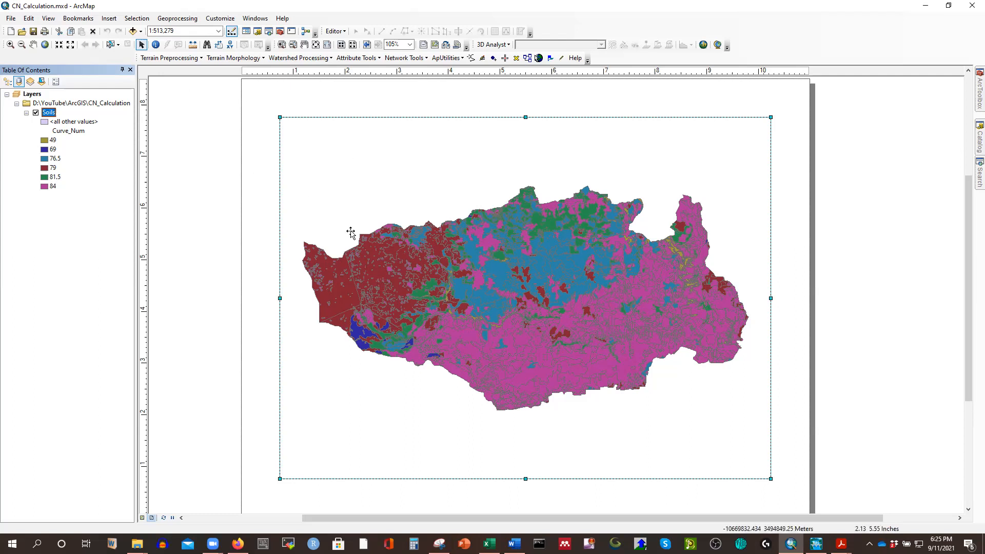
Add the Topographic basemap beneath the Soils layer in the map layout.
click(141, 32)
click(163, 55)
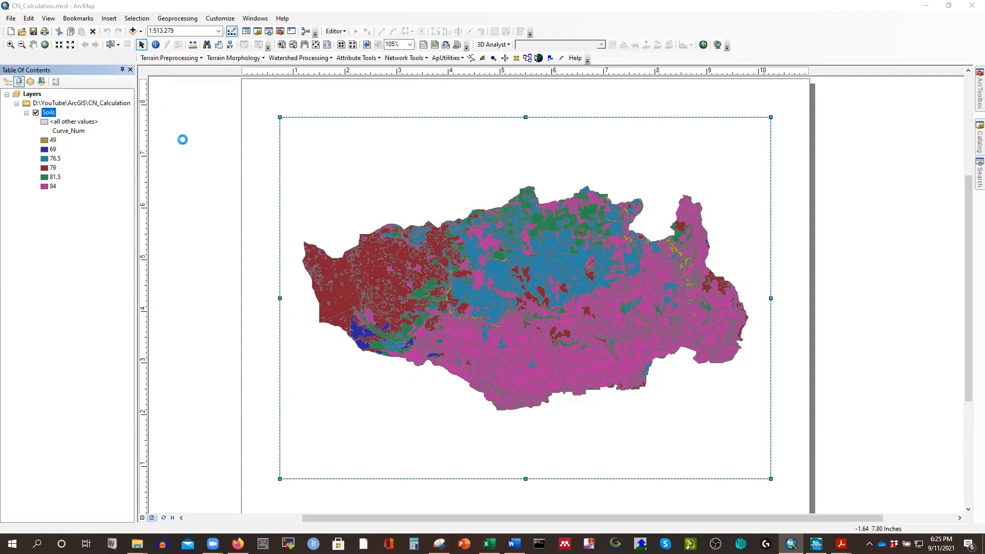
click(343, 265)
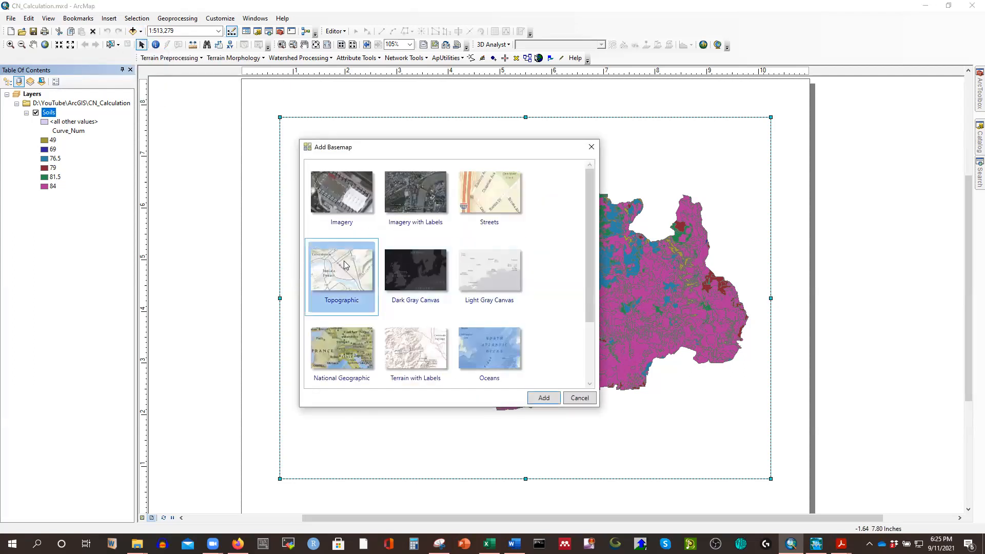
click(545, 399)
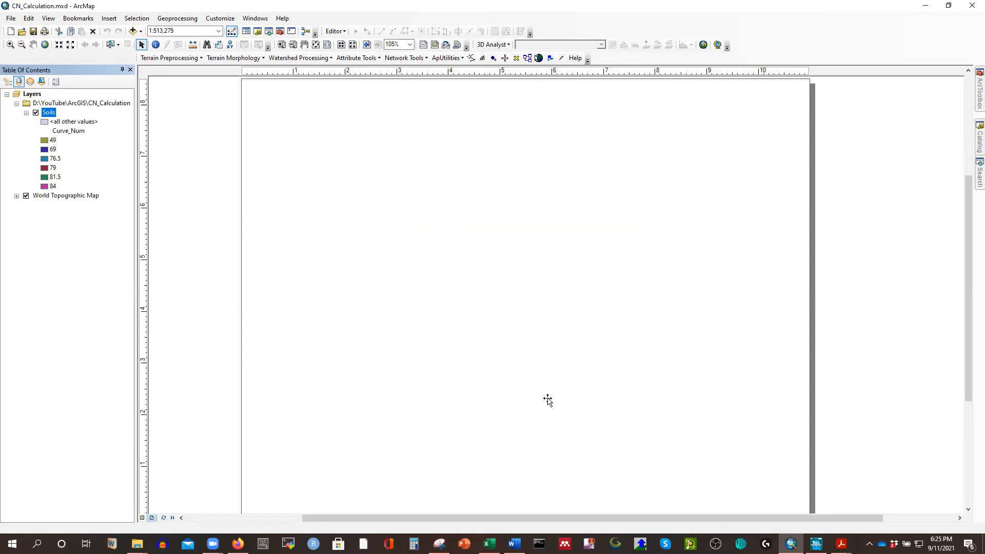
click(630, 266)
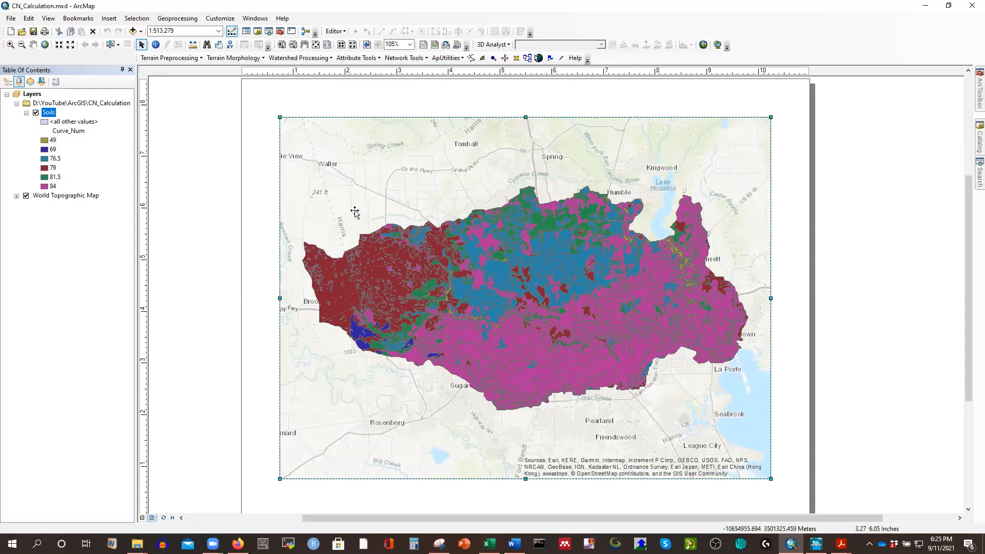
Insert a compass-style north arrow with N, E, S and W labels and place it enlarged in the map's lower-right corner.
click(109, 19)
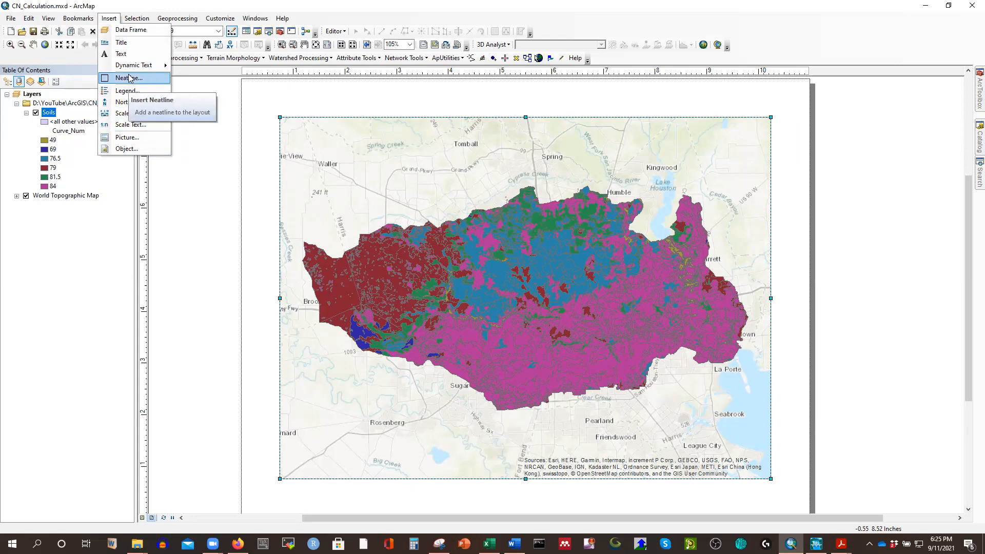
click(134, 101)
click(190, 233)
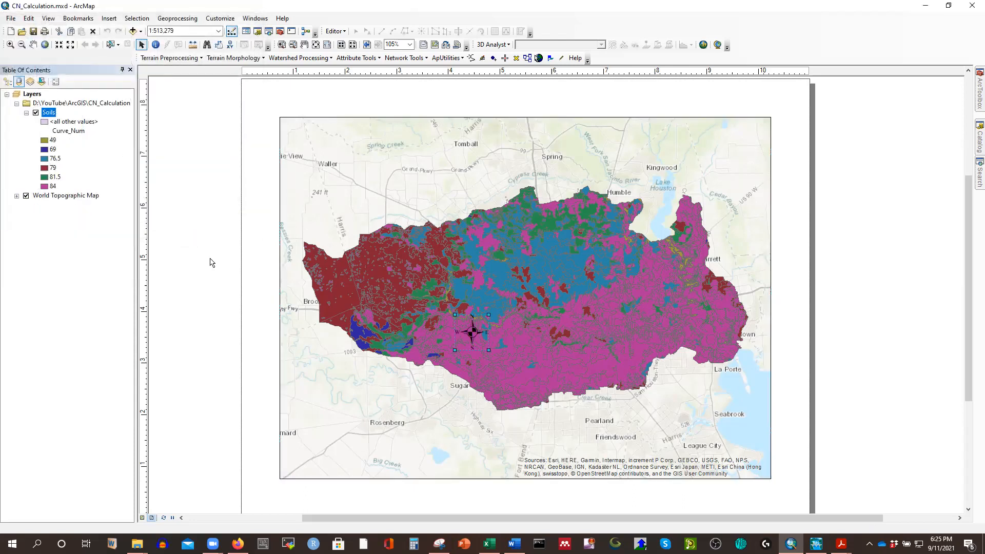
drag(472, 331, 690, 392)
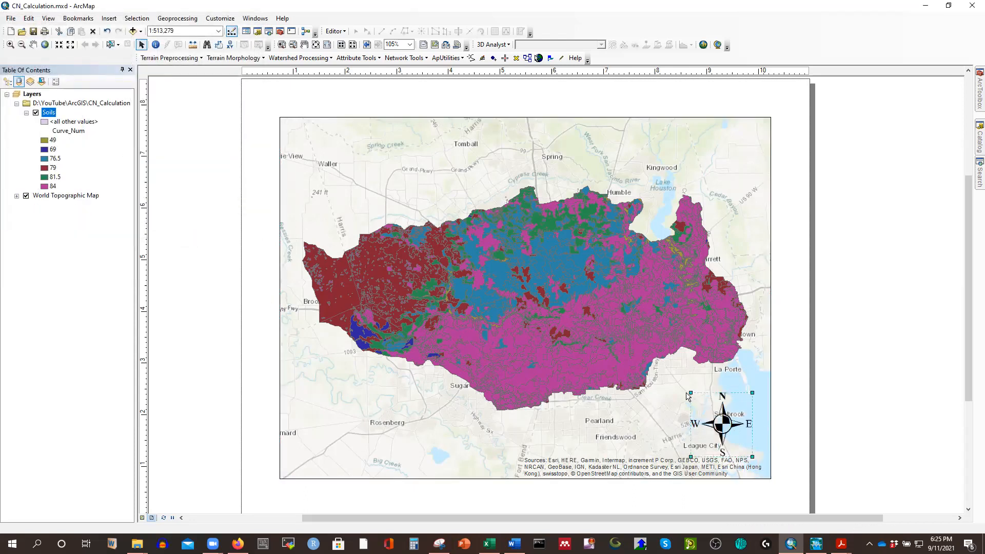
Insert an alternating scale bar and place it below the watershed near the map frame's lower edge.
click(108, 18)
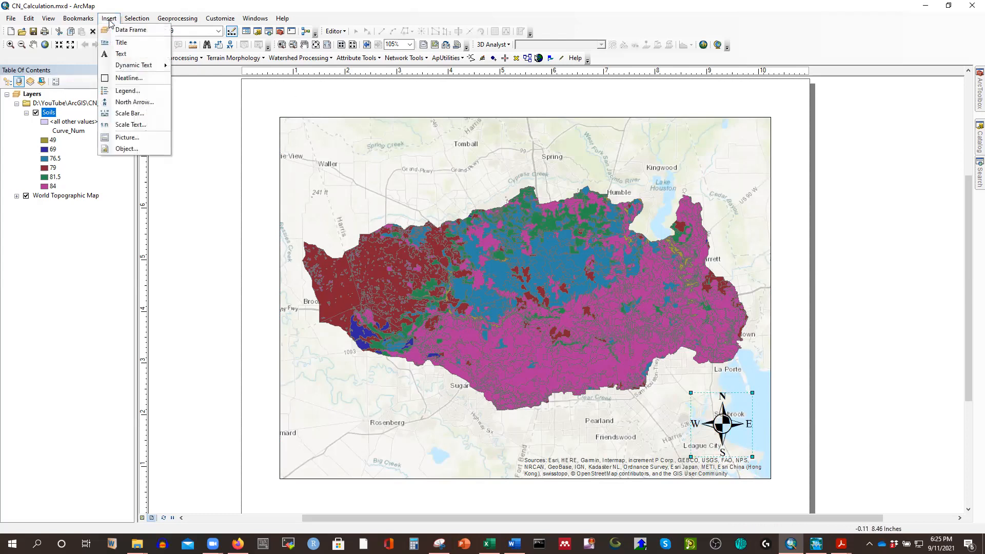
click(123, 113)
click(190, 233)
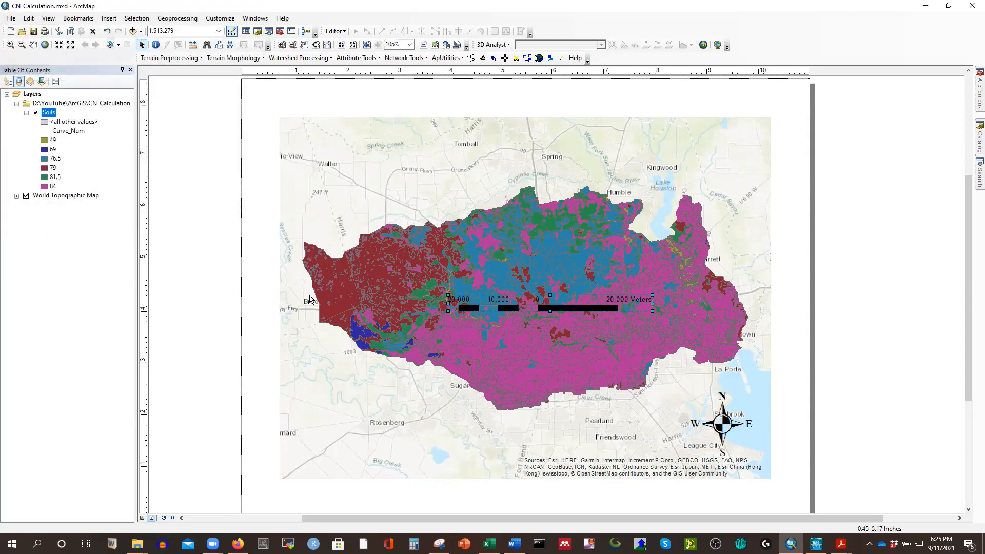
drag(533, 308, 502, 446)
Set the scale bar's division units to Miles.
double_click(501, 446)
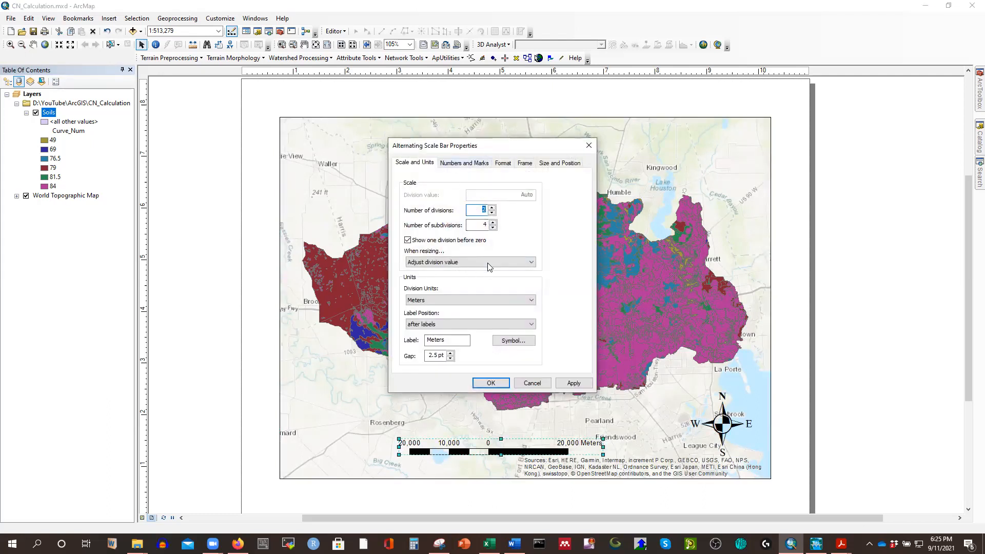
click(531, 301)
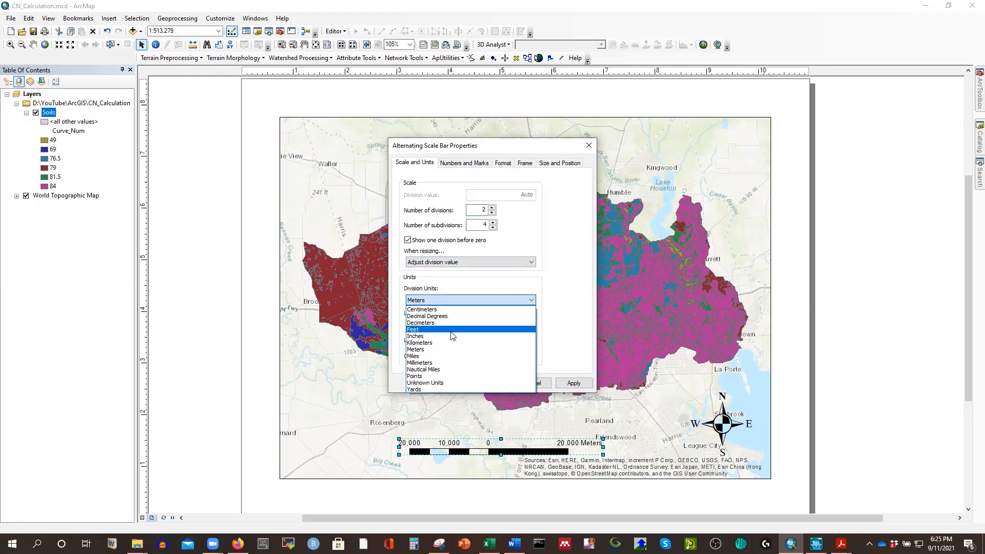
click(573, 382)
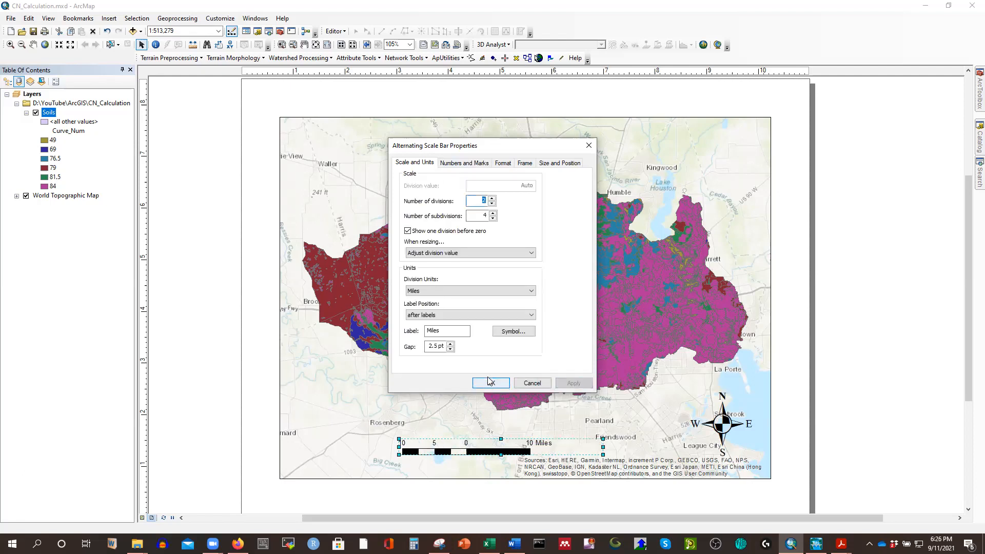
Format the scale bar text as bold, size 12, and shift the bar slightly toward the north arrow.
click(455, 163)
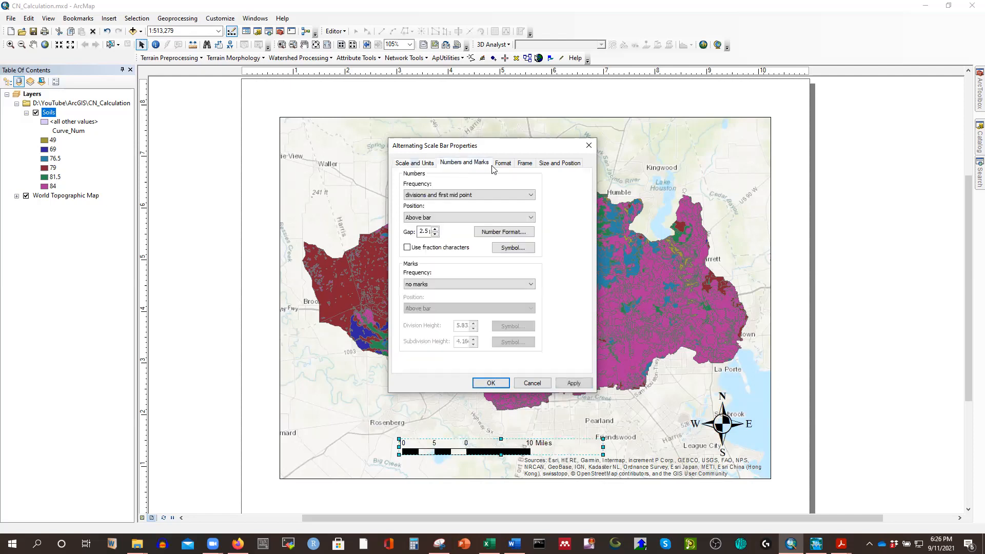
click(503, 163)
click(456, 198)
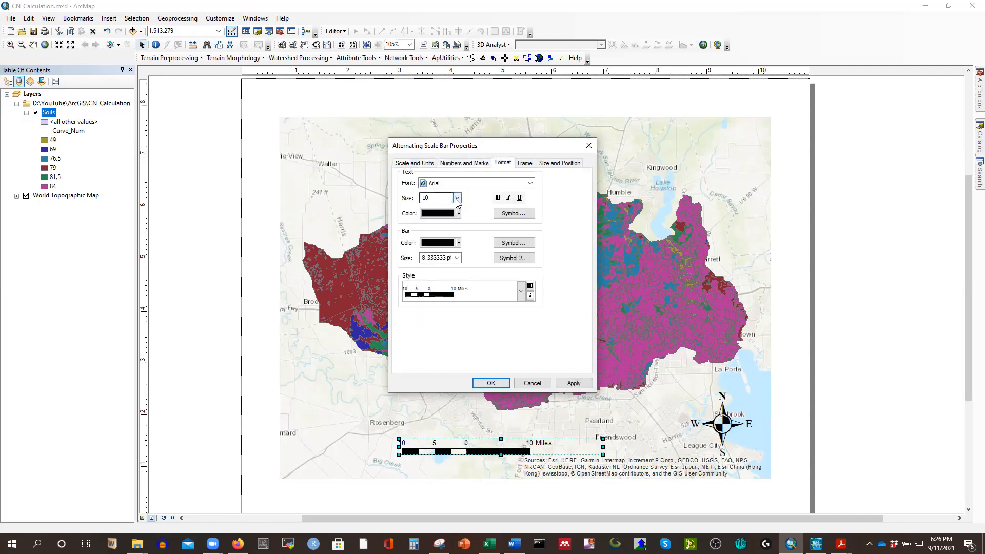
click(425, 254)
click(497, 197)
click(573, 383)
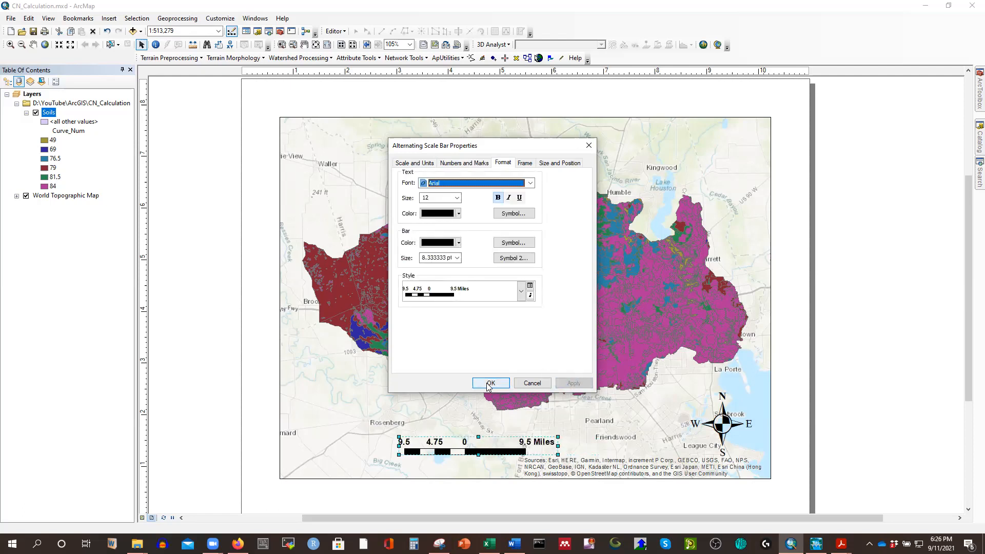
click(489, 383)
drag(467, 447, 507, 446)
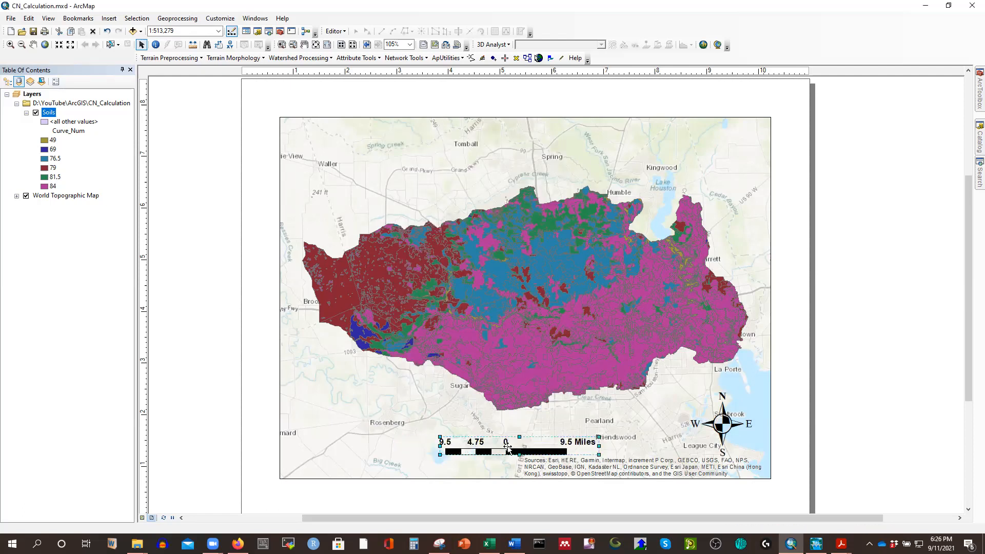
Insert a legend for the Soils layer with an empty title and place it in the map frame's lower-left corner.
click(104, 22)
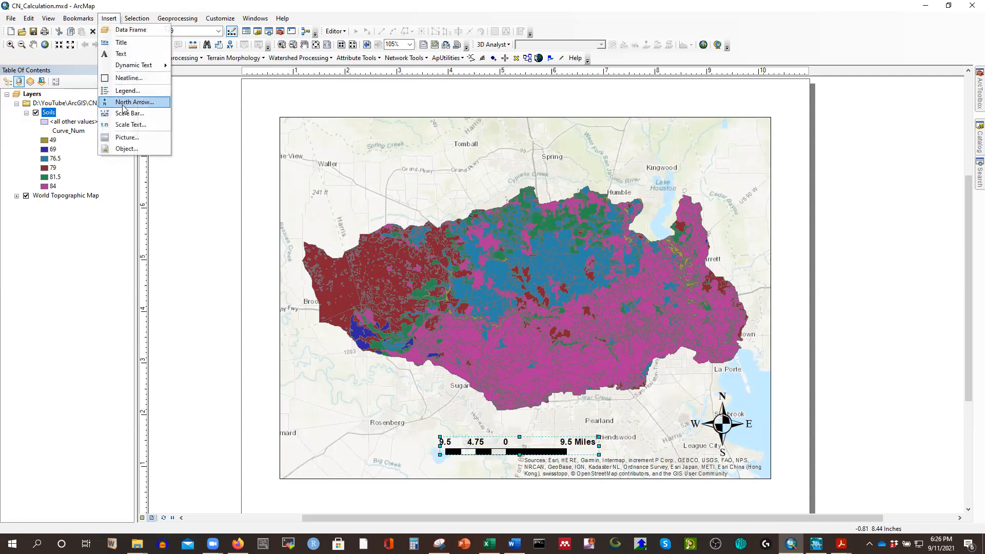
click(130, 91)
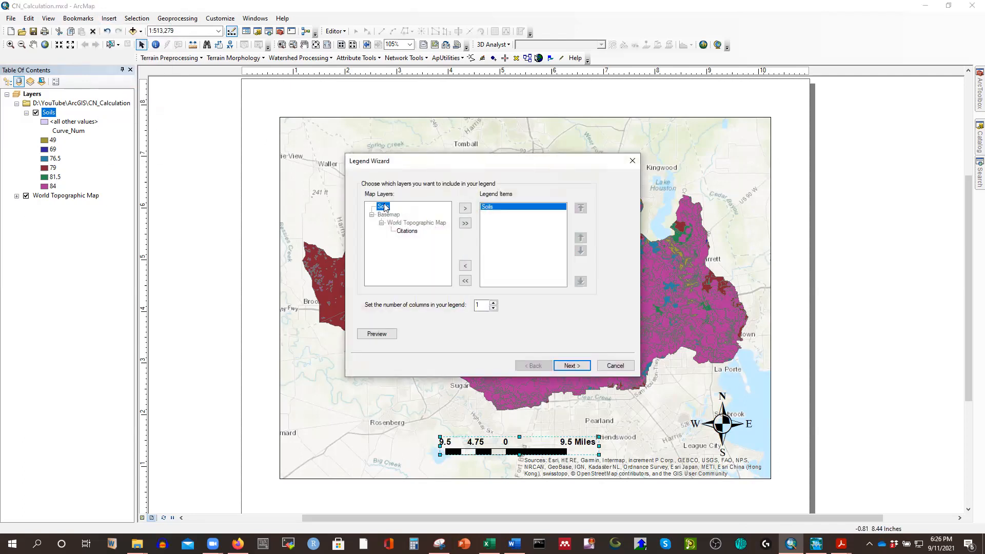
click(571, 365)
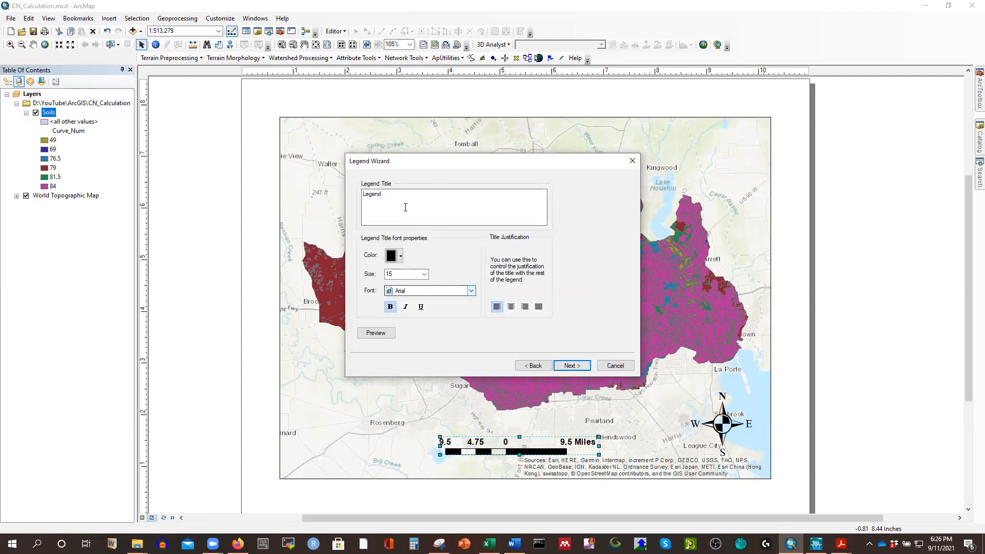
key(Delete)
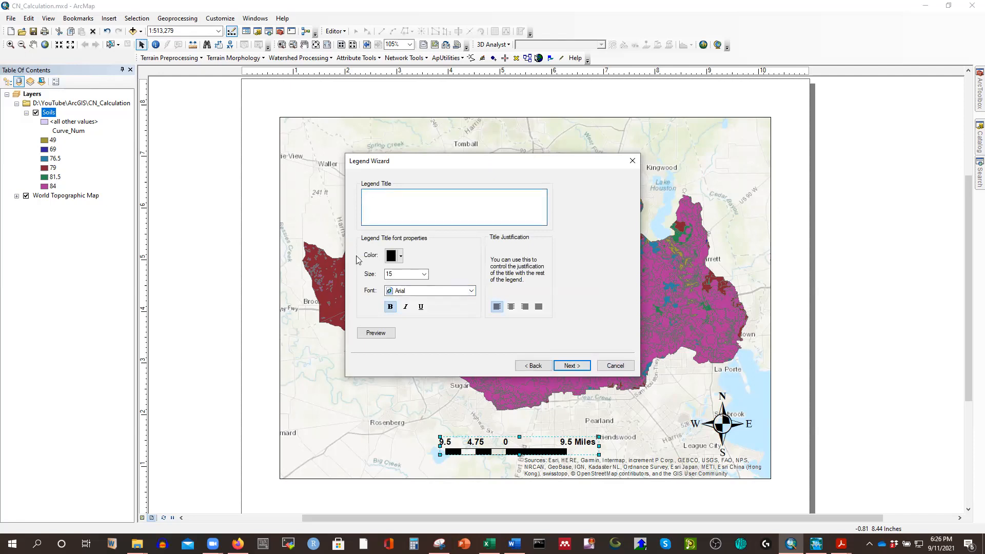
click(571, 365)
click(570, 365)
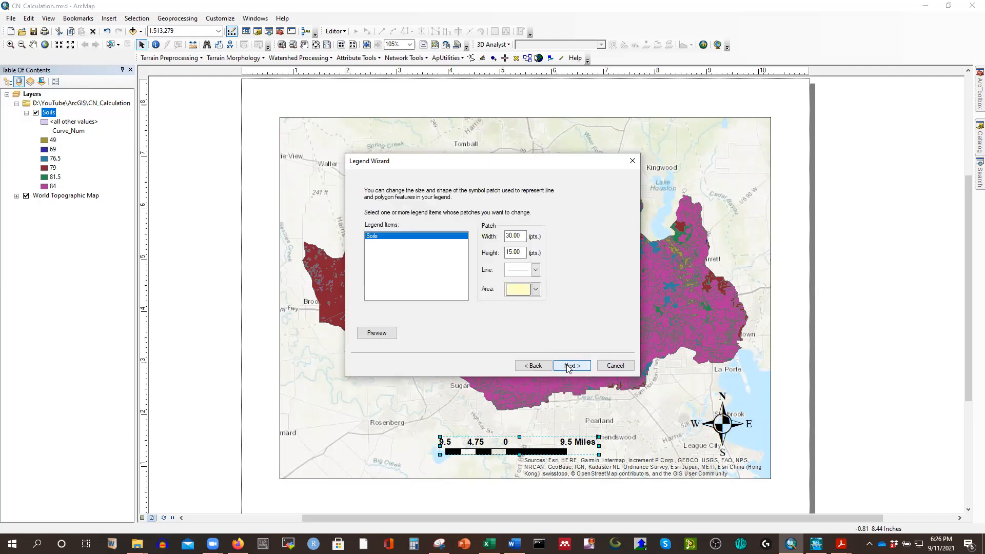
click(569, 365)
click(571, 365)
drag(487, 243, 314, 371)
click(847, 439)
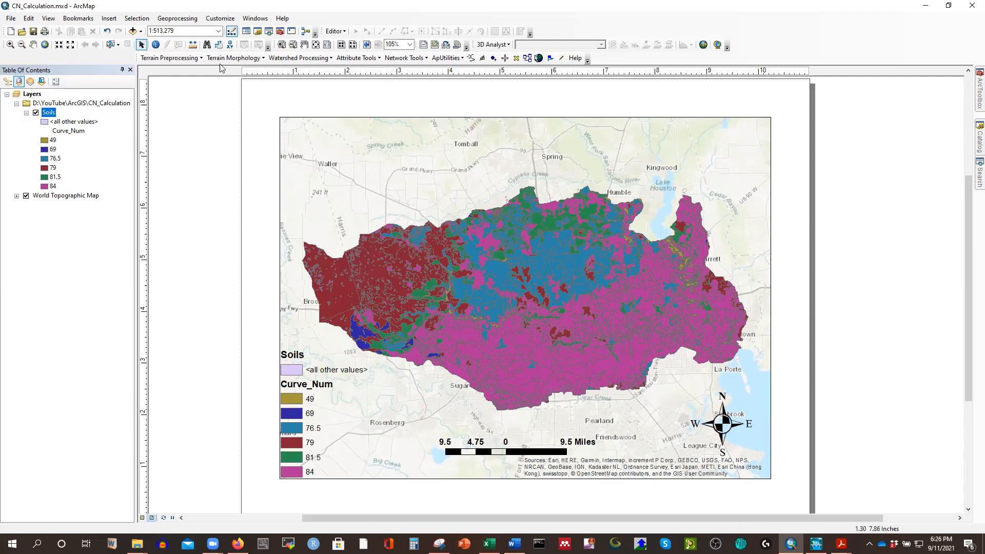
Insert the title "Curve Number Map of SanJacinto Watershed", copying its text, and move it above the map frame.
click(110, 20)
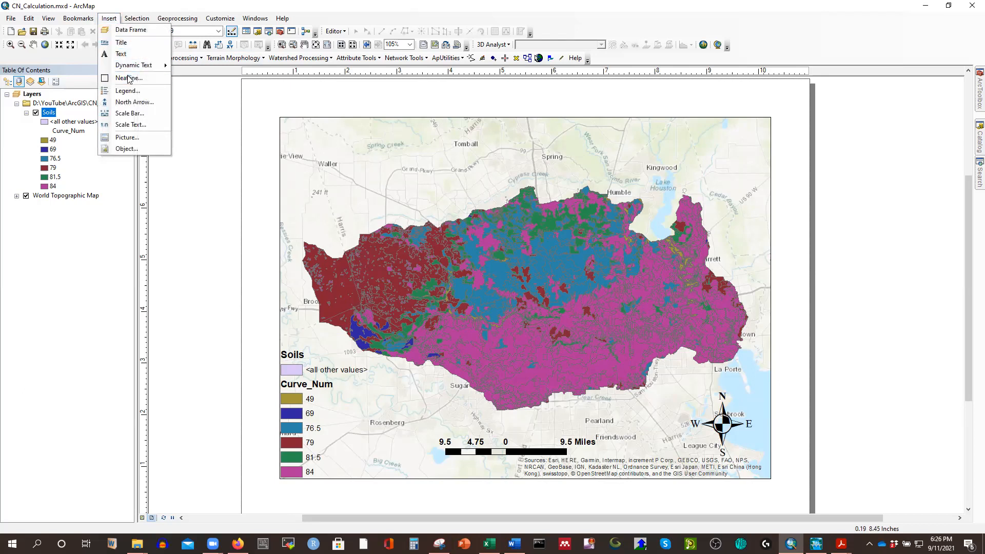
click(123, 44)
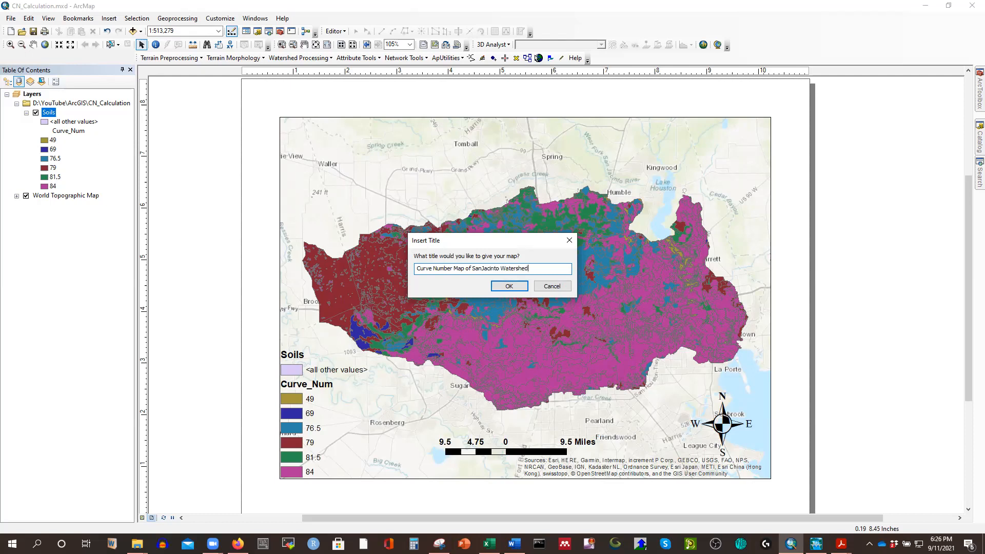
drag(526, 268, 366, 270)
key(ctrl+c)
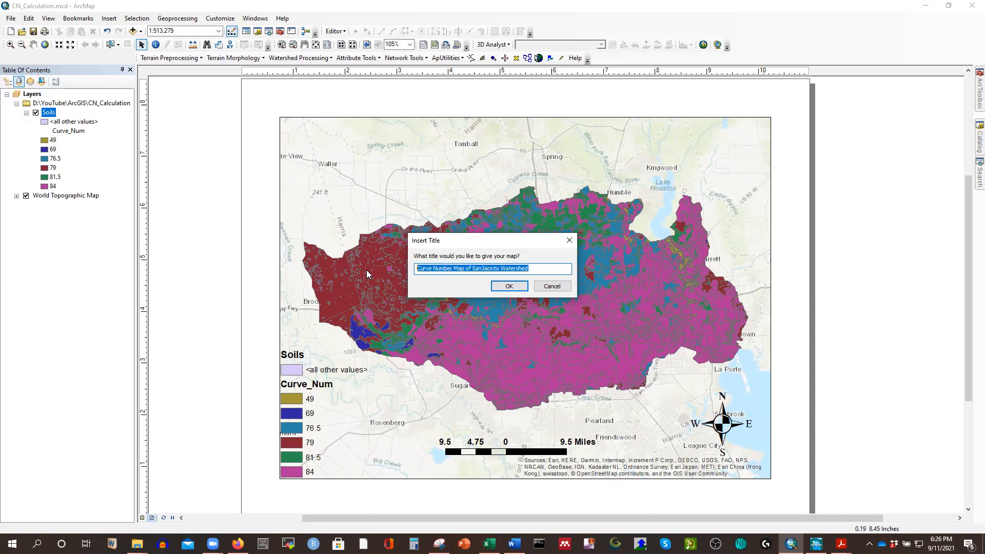
click(509, 286)
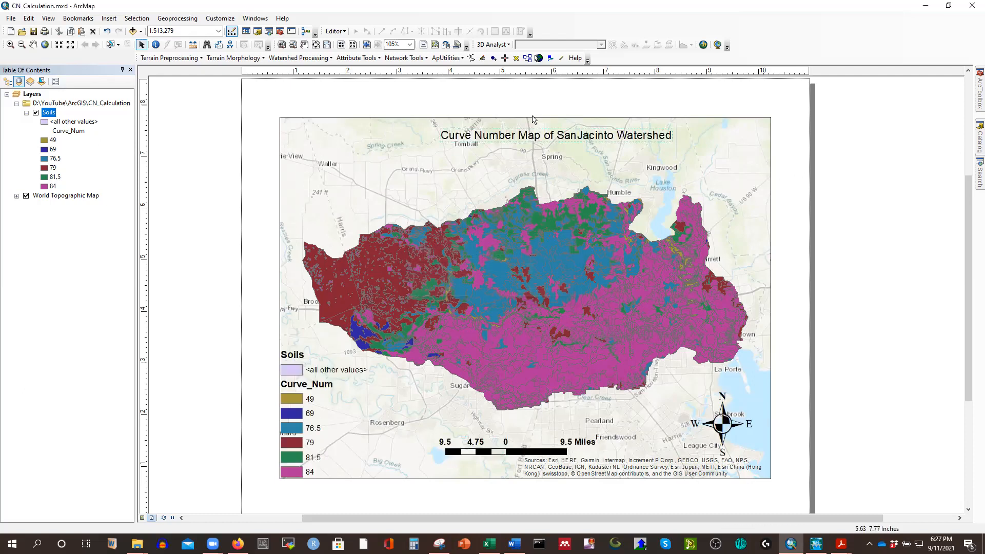
drag(516, 131, 505, 100)
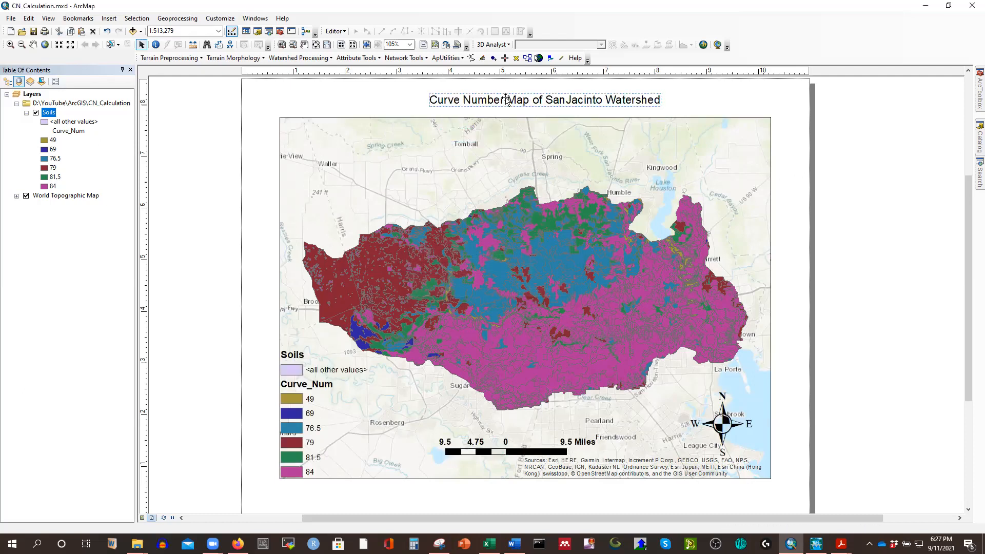
Replace the title's dynamic text with "Curve Number Map of SanJacinto Watershed" and format it as bold Times New Roman, size 26.
double_click(506, 100)
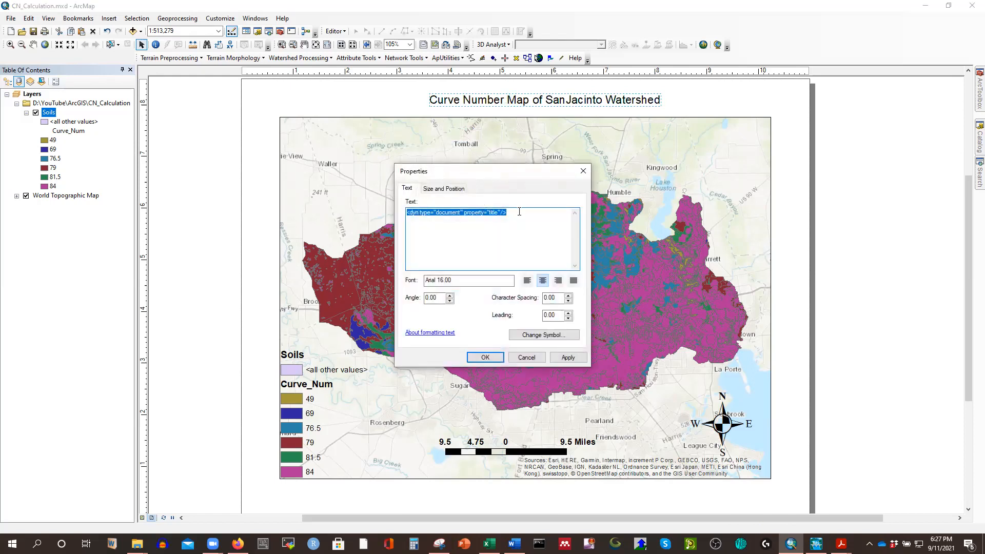
key(ctrl+v)
click(527, 333)
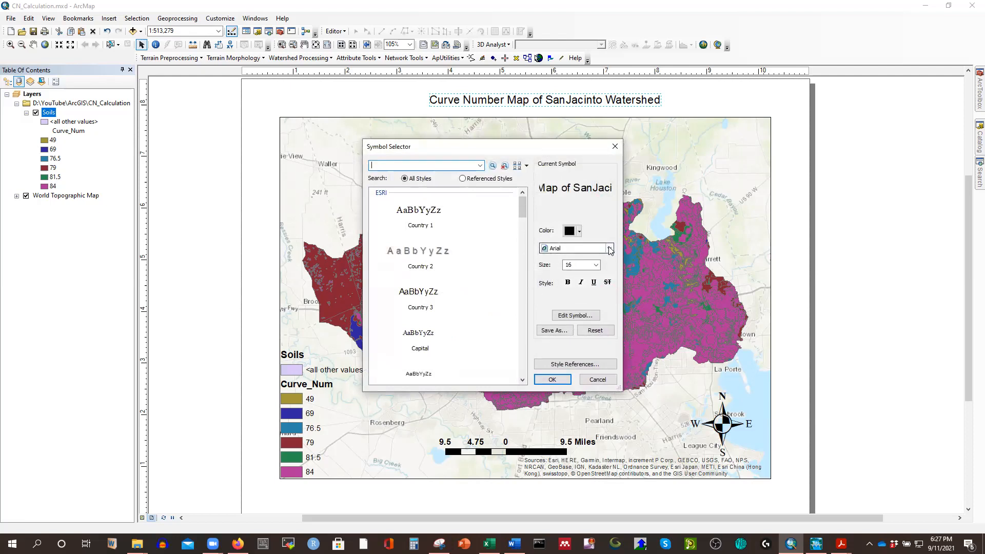
click(610, 248)
text(ti)
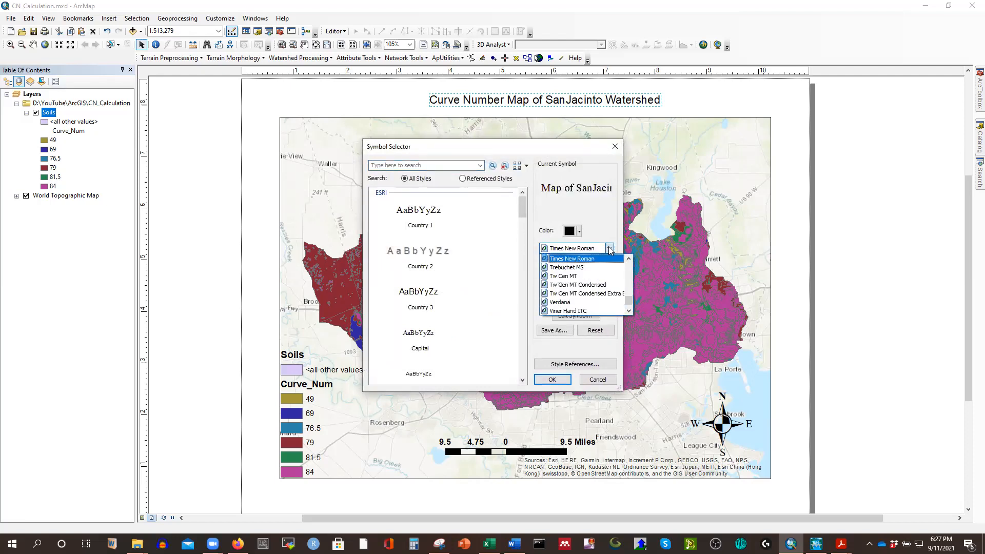
click(585, 258)
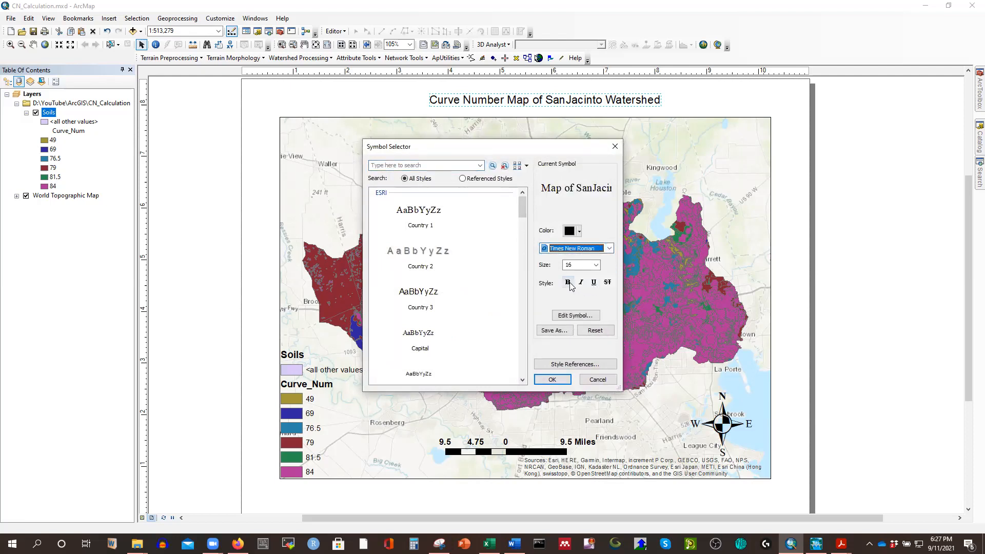
click(568, 282)
click(596, 265)
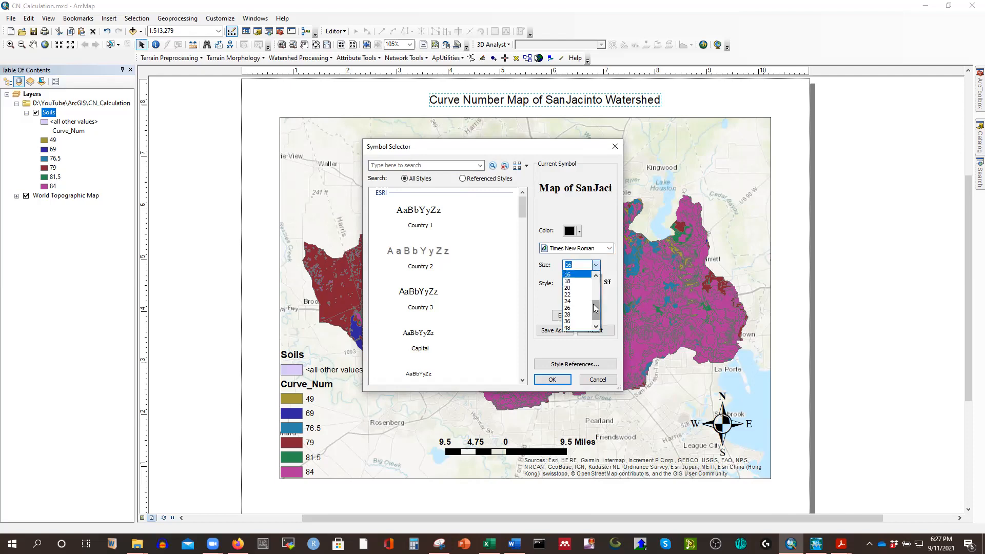
click(573, 308)
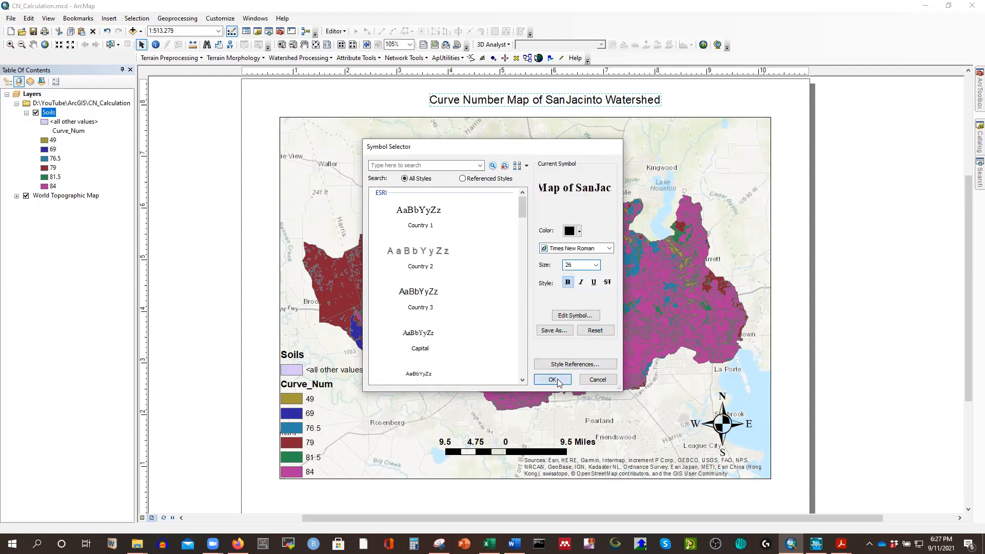
click(552, 380)
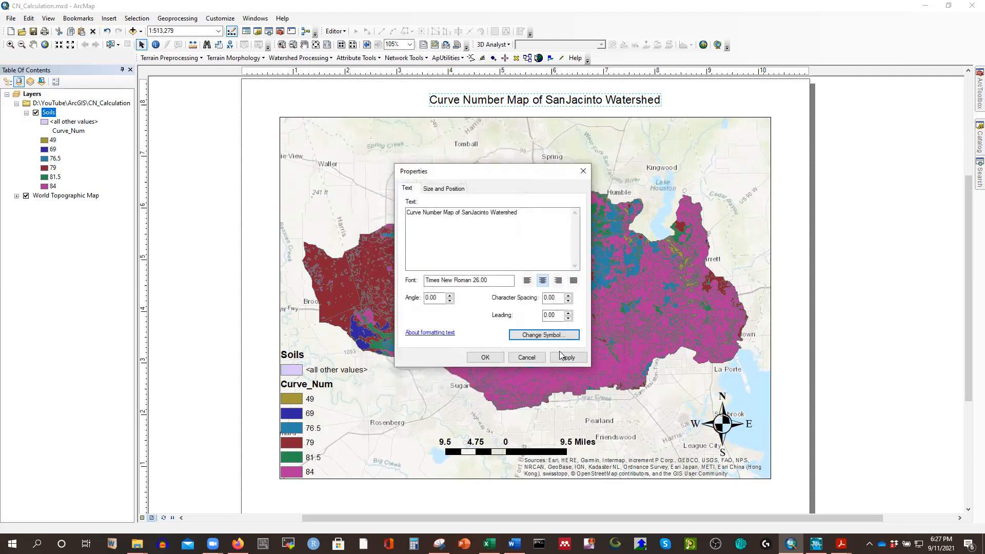
click(487, 359)
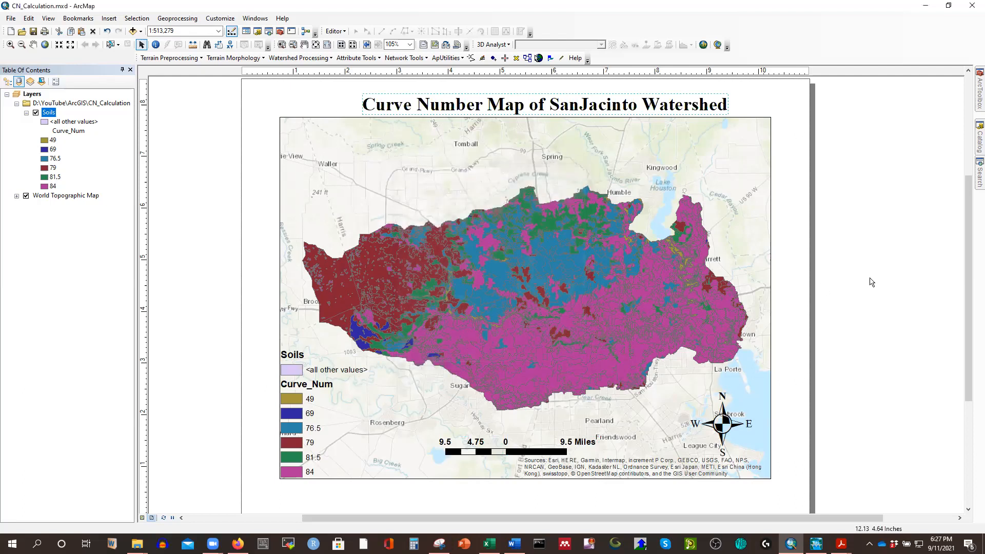
Shift the map title slightly upward to leave more space above the map frame, and deselect it.
click(513, 109)
drag(513, 109, 510, 98)
click(869, 202)
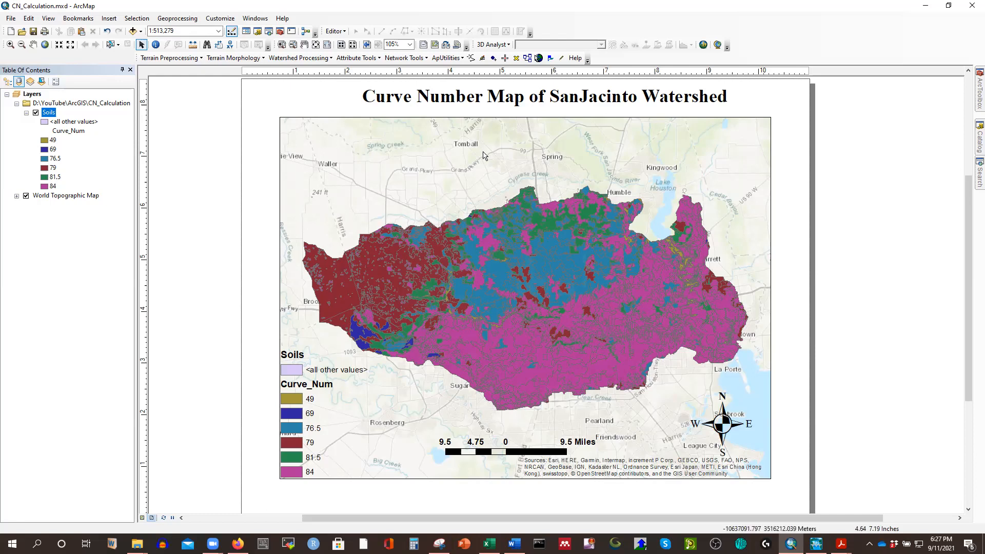
Review the whole layout page and save the map document.
drag(969, 208, 970, 231)
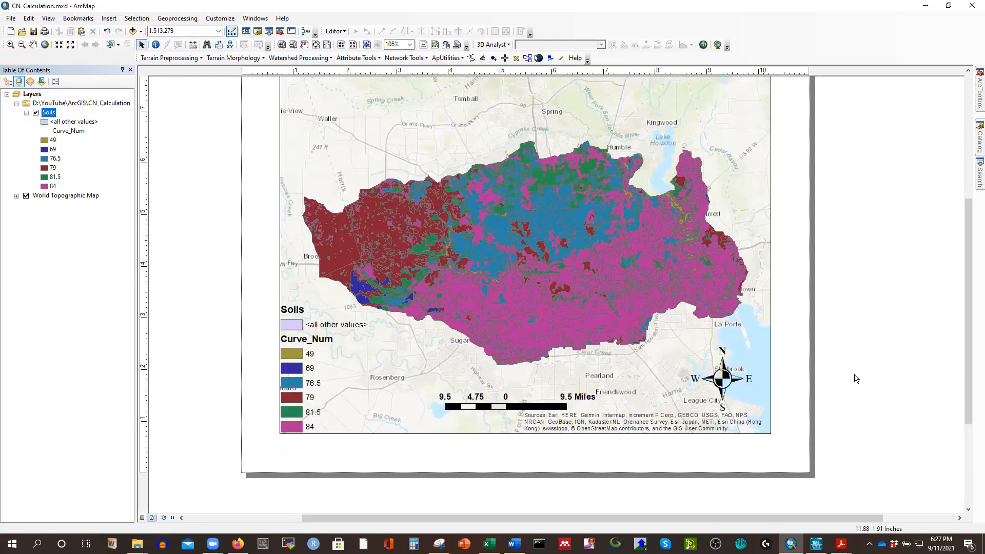
scroll(855, 378, down, 2)
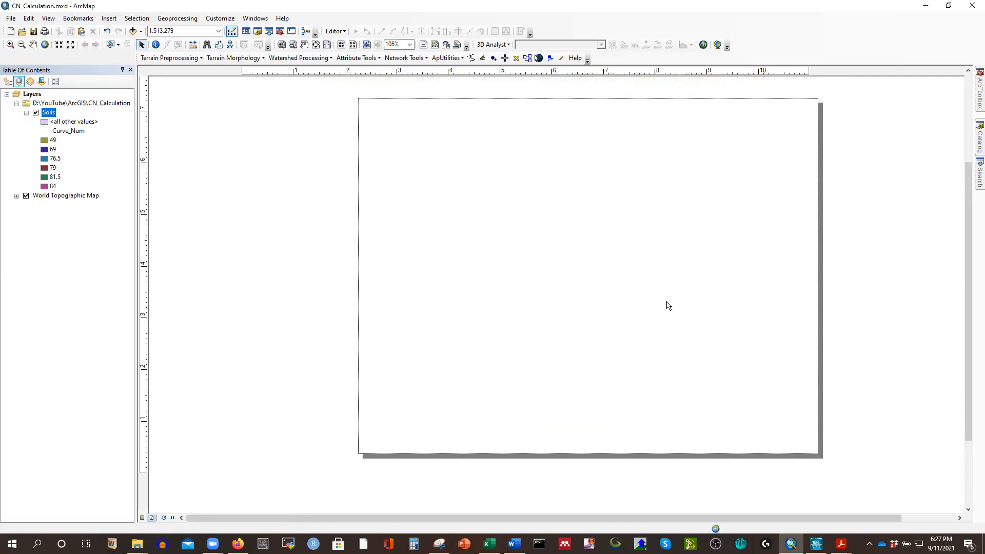
click(35, 33)
drag(970, 265, 963, 250)
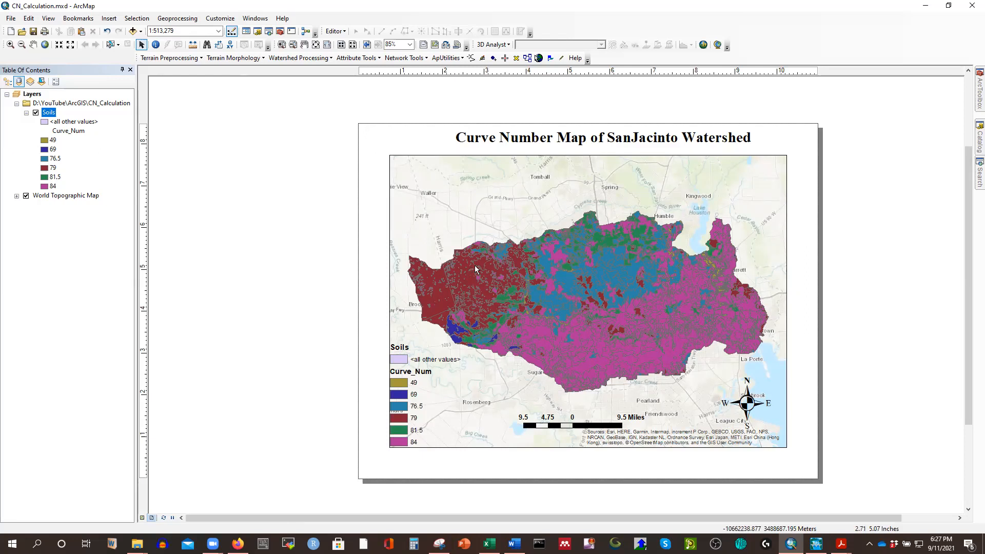
Set the data frame's border to the 3.0 Point line style and apply it.
click(11, 19)
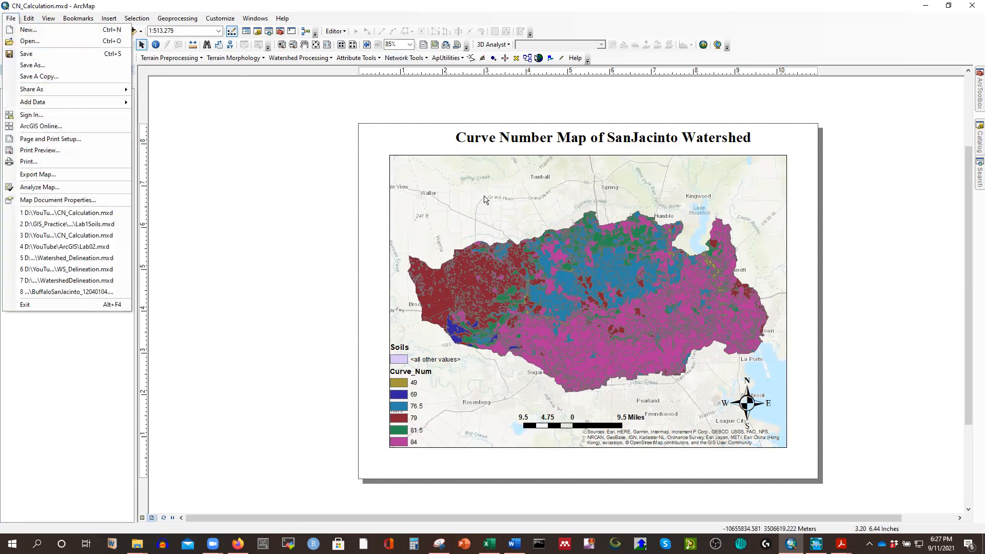
click(460, 176)
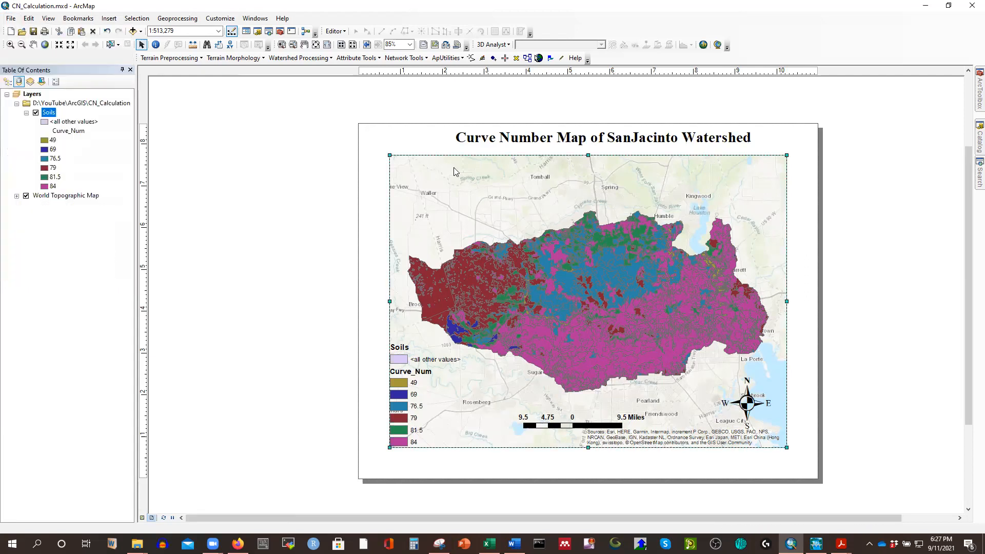
right_click(453, 167)
click(487, 353)
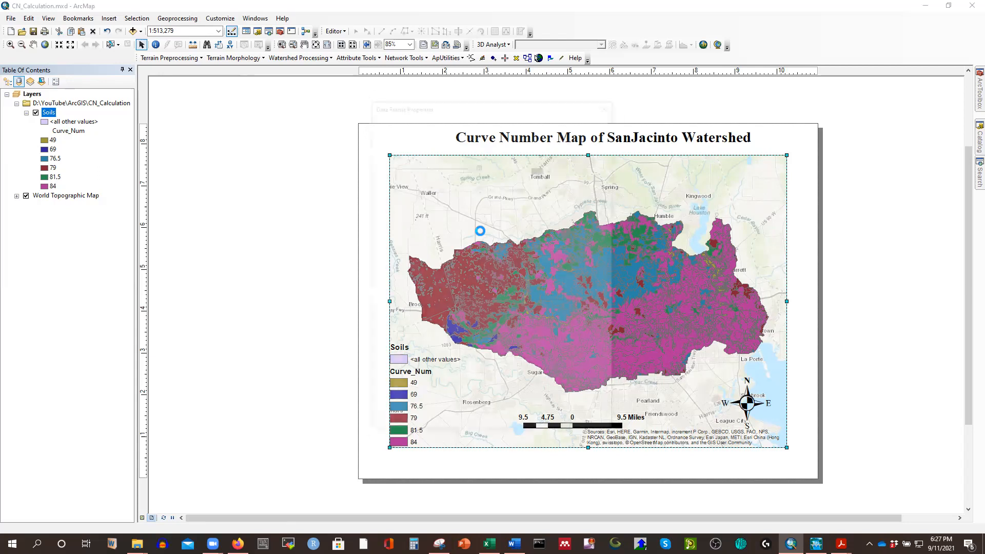
click(470, 169)
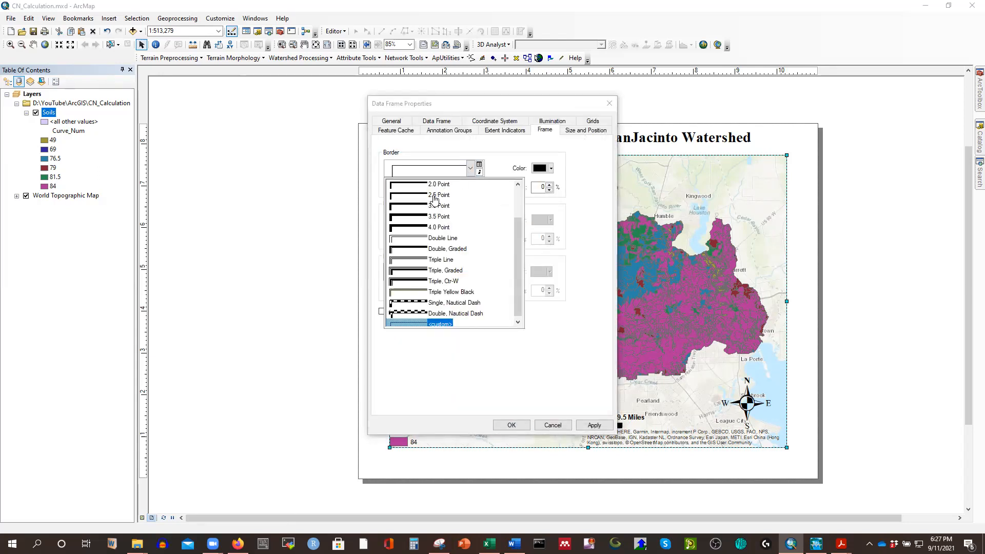
click(433, 206)
click(594, 426)
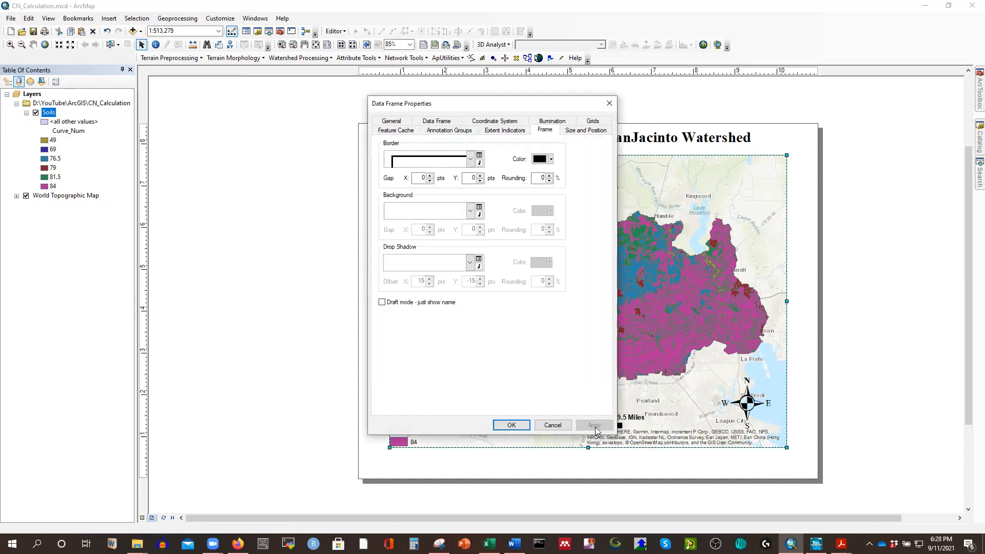
click(511, 424)
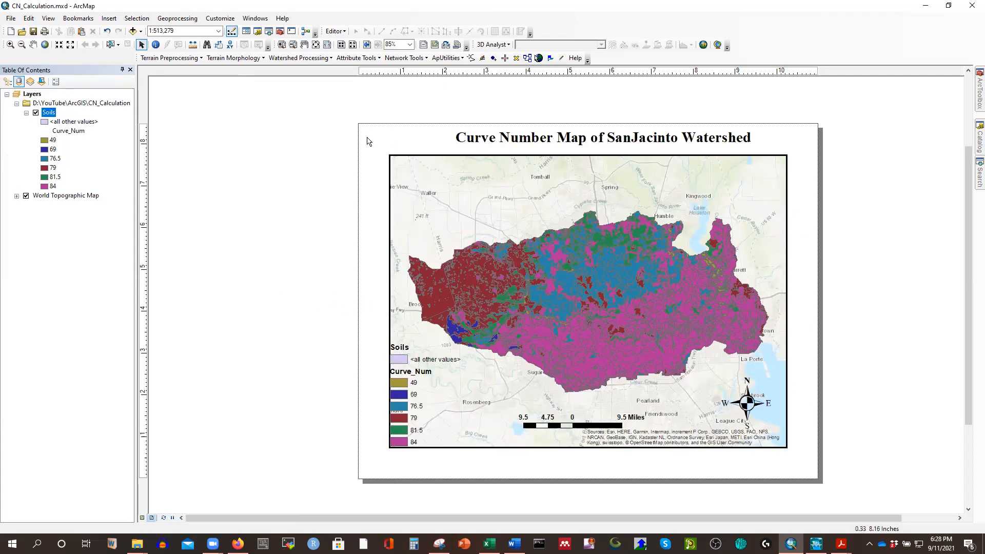
Export the map layout to the ArcGIS folder as CN_Calculation.png in PNG format at 250 dpi.
click(10, 18)
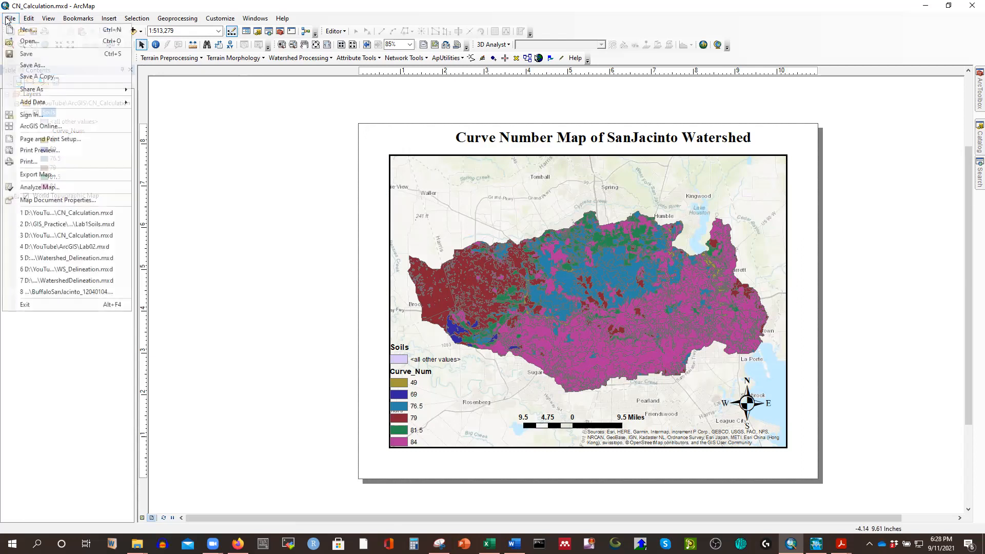
click(37, 174)
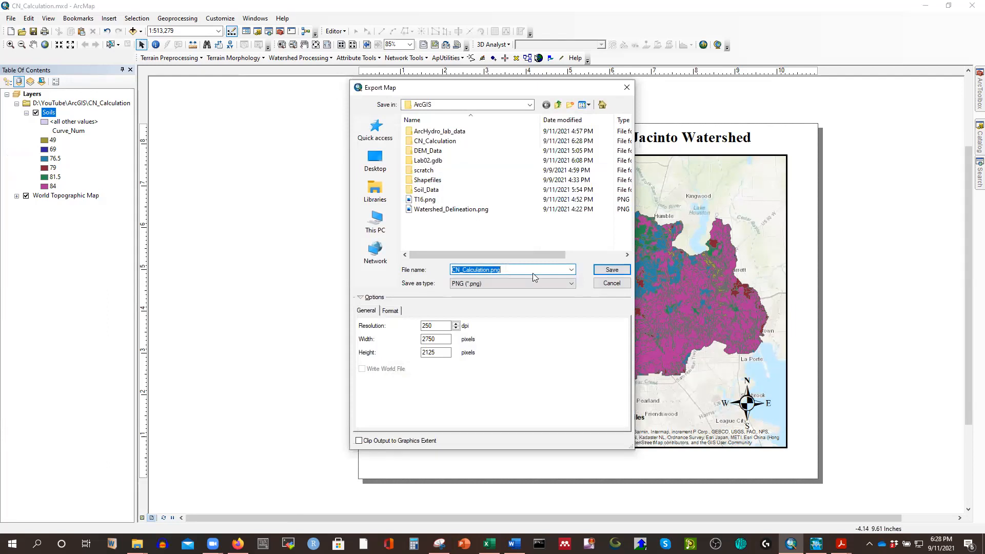
click(610, 271)
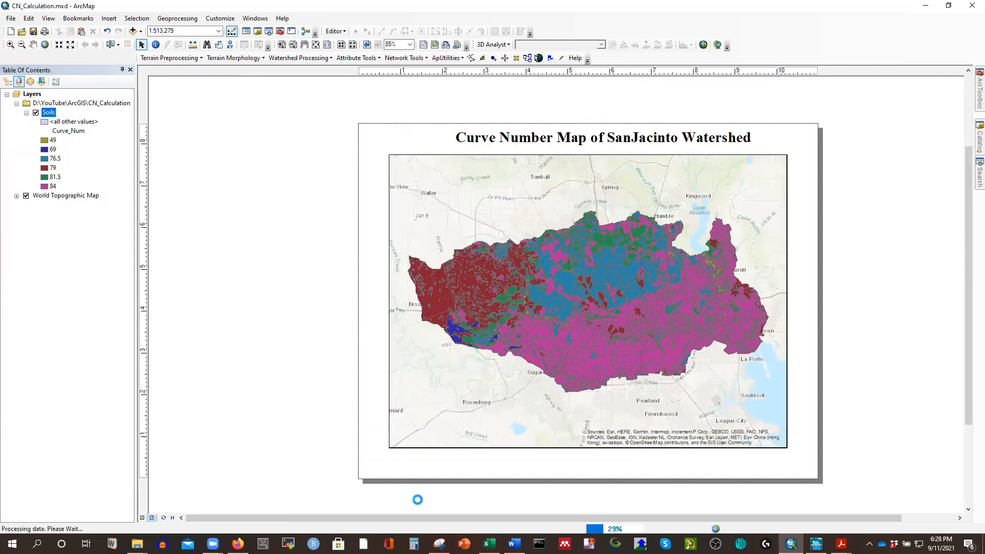
Switch to File Explorer, open the exported CN_Calculation.png from the ArcGIS folder, and inspect the curve number areas up close.
mouse_move(137, 544)
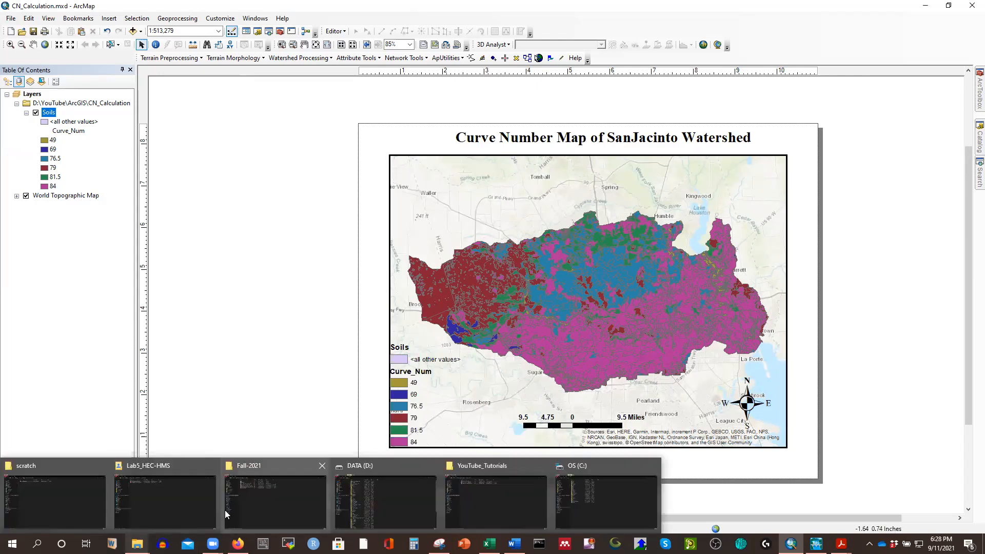
click(91, 492)
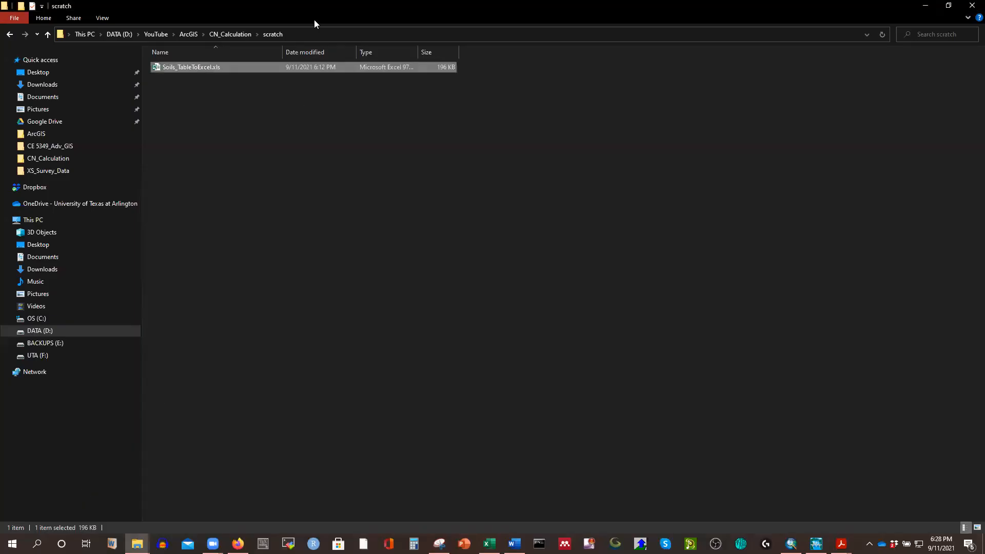
click(188, 34)
click(265, 296)
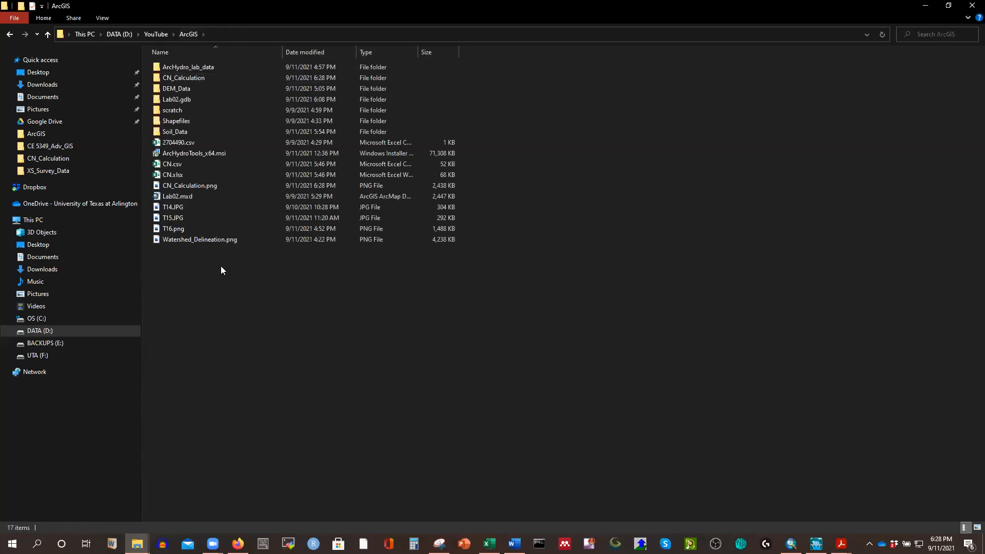
double_click(194, 184)
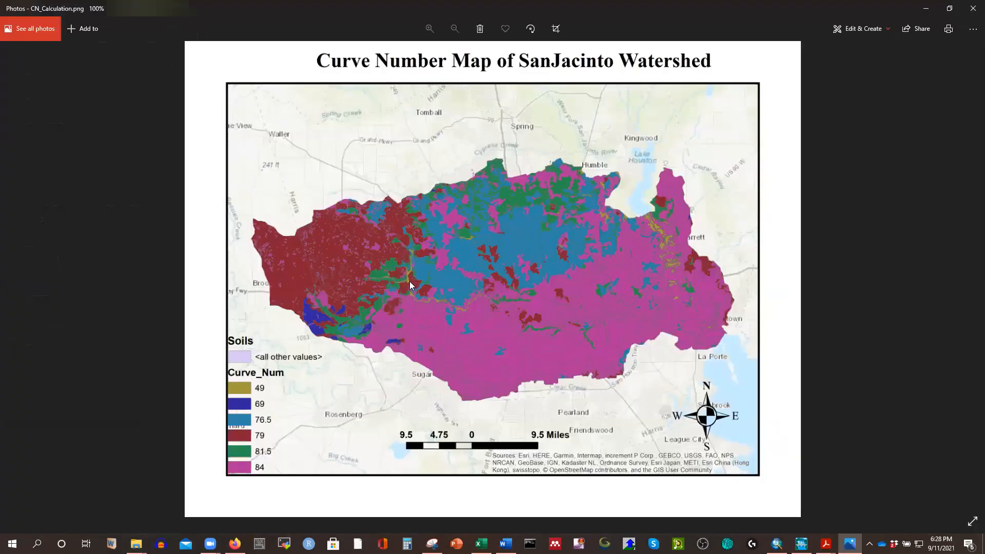
scroll(497, 187, up, 1)
scroll(497, 186, up, 1)
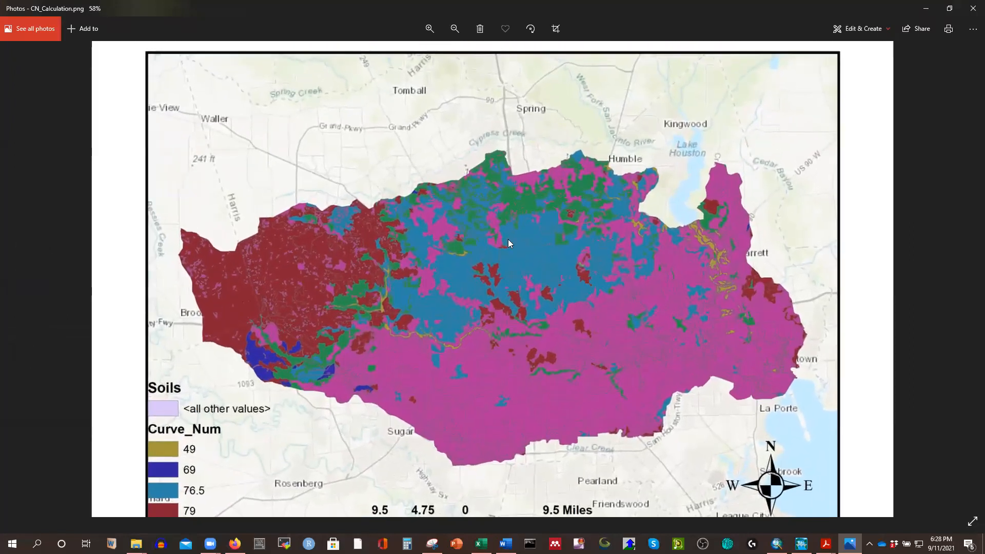
scroll(514, 295, up, 2)
drag(514, 294, 513, 259)
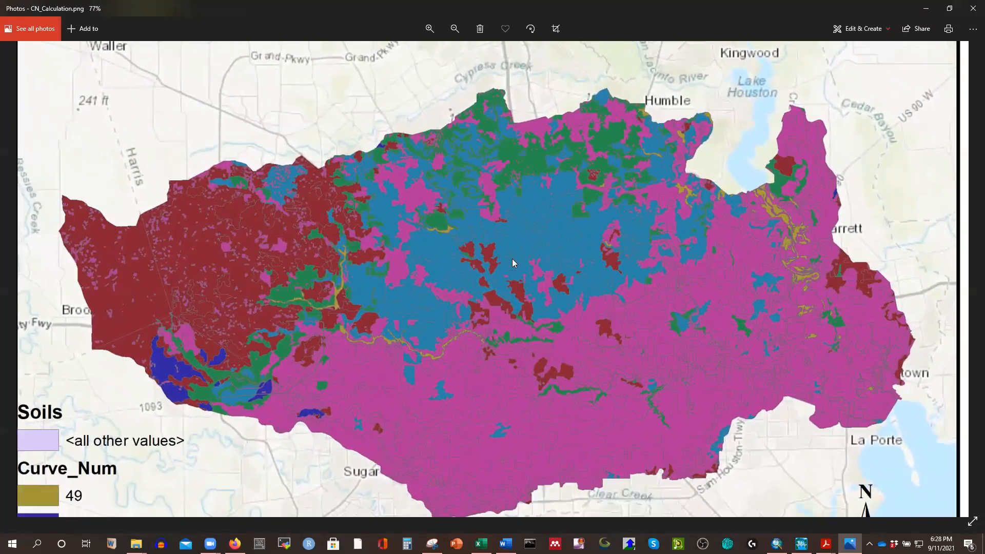